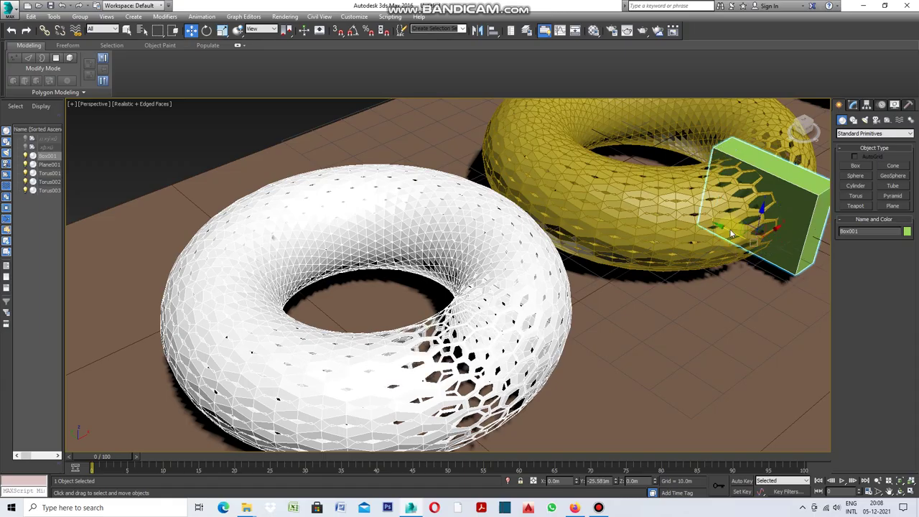
Drag Box001 in front of, behind and across the yellow torus, settling it in the torus's middle.
{"action": "left_click_drag", "start_coordinate": [765, 226], "coordinate": [663, 292]}
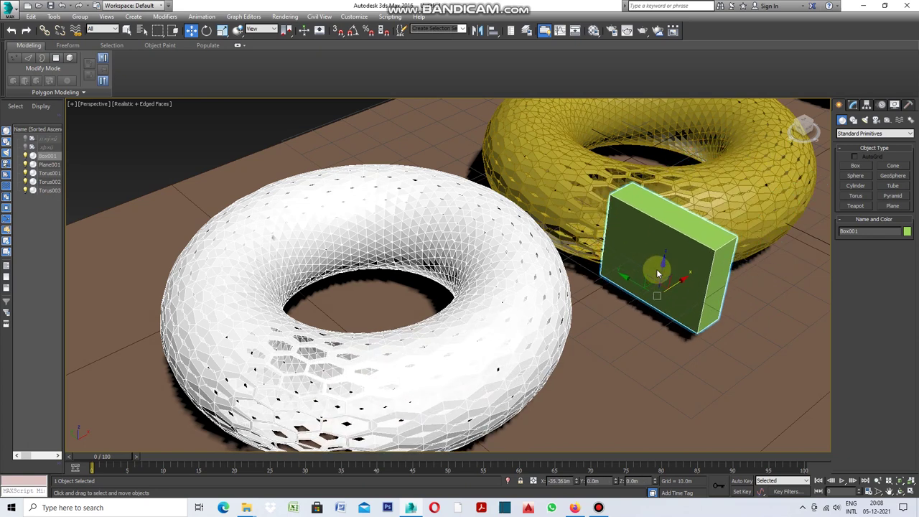
{"action": "left_click_drag", "start_coordinate": [661, 272], "coordinate": [799, 200]}
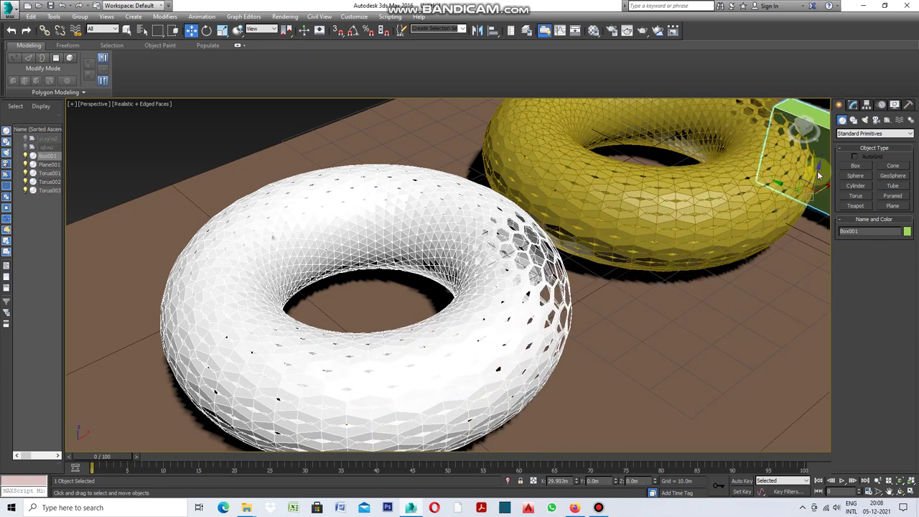
{"action": "mouse_move", "coordinate": [799, 200]}
{"action": "left_mouse_down"}
{"action": "mouse_move", "coordinate": [720, 227]}
{"action": "mouse_move", "coordinate": [738, 210]}
{"action": "left_mouse_up"}
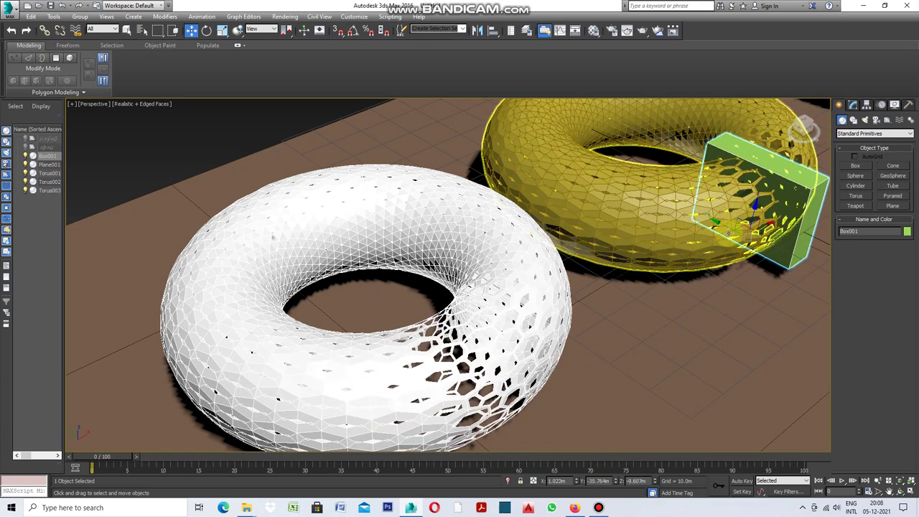
{"action": "mouse_move", "coordinate": [738, 210]}
{"action": "left_mouse_down"}
{"action": "mouse_move", "coordinate": [664, 208]}
{"action": "mouse_move", "coordinate": [562, 183]}
{"action": "left_mouse_up"}
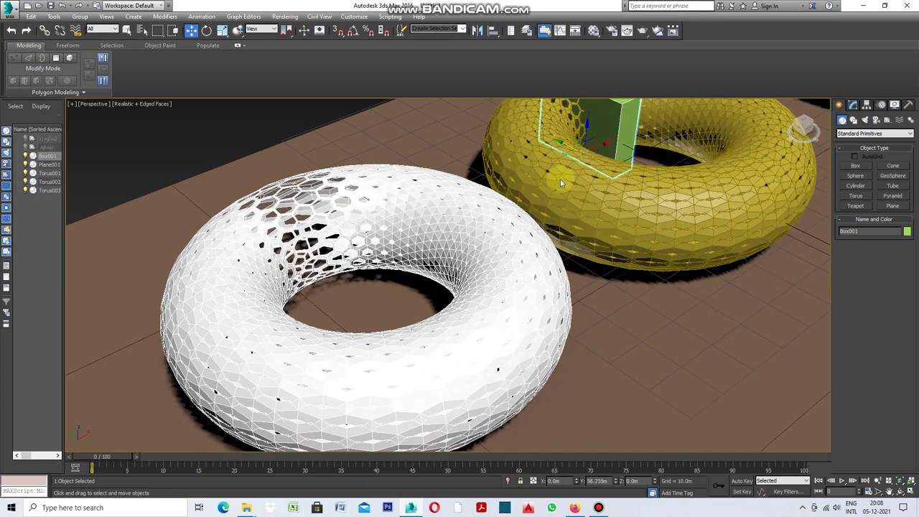
{"action": "mouse_move", "coordinate": [596, 146]}
{"action": "left_mouse_down"}
{"action": "mouse_move", "coordinate": [684, 124]}
{"action": "mouse_move", "coordinate": [488, 289]}
{"action": "mouse_move", "coordinate": [573, 262]}
{"action": "left_mouse_up"}
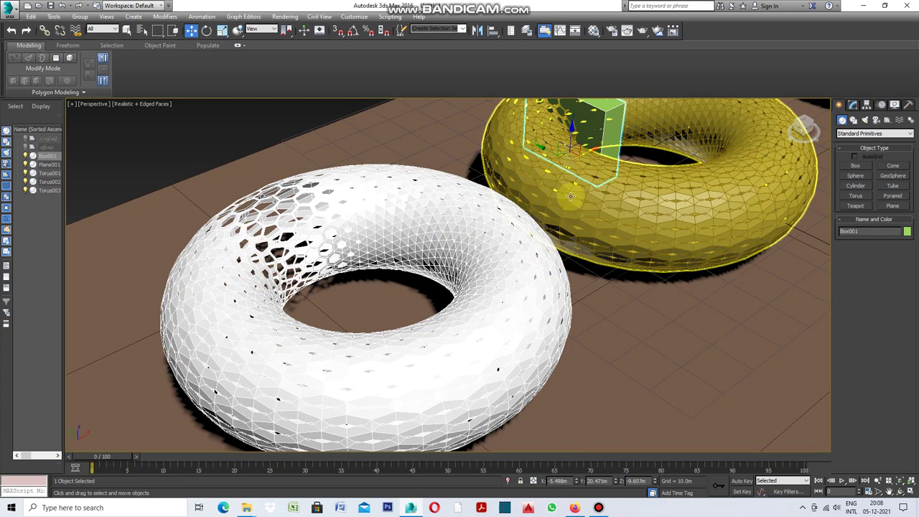
{"action": "mouse_move", "coordinate": [553, 156]}
{"action": "left_mouse_down"}
{"action": "mouse_move", "coordinate": [588, 169]}
{"action": "mouse_move", "coordinate": [642, 226]}
{"action": "mouse_move", "coordinate": [685, 244]}
{"action": "mouse_move", "coordinate": [616, 224]}
{"action": "mouse_move", "coordinate": [608, 211]}
{"action": "mouse_move", "coordinate": [634, 172]}
{"action": "mouse_move", "coordinate": [617, 279]}
{"action": "mouse_move", "coordinate": [640, 148]}
{"action": "mouse_move", "coordinate": [642, 241]}
{"action": "mouse_move", "coordinate": [623, 316]}
{"action": "mouse_move", "coordinate": [625, 195]}
{"action": "mouse_move", "coordinate": [646, 127]}
{"action": "mouse_move", "coordinate": [626, 164]}
{"action": "mouse_move", "coordinate": [623, 316]}
{"action": "mouse_move", "coordinate": [645, 166]}
{"action": "left_mouse_up"}
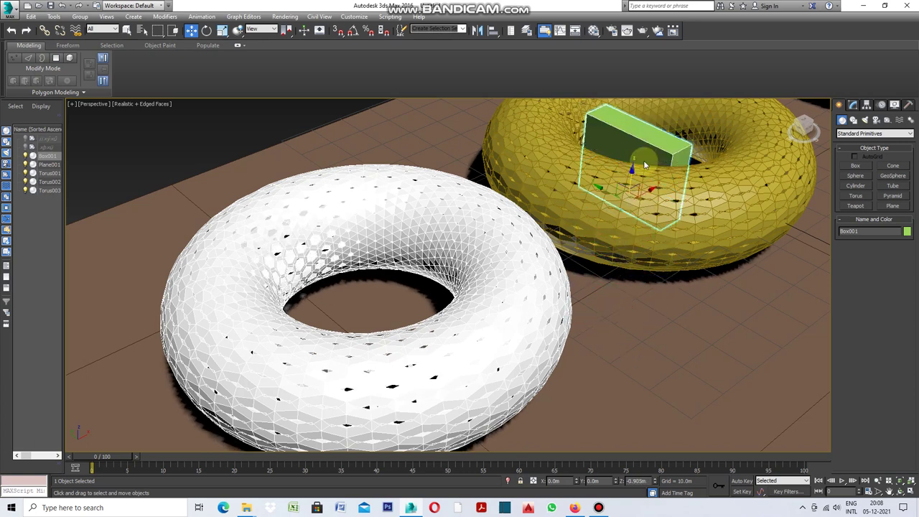
{"action": "mouse_move", "coordinate": [644, 115]}
{"action": "left_mouse_down"}
{"action": "mouse_move", "coordinate": [623, 252]}
{"action": "mouse_move", "coordinate": [649, 205]}
{"action": "mouse_move", "coordinate": [652, 122]}
{"action": "left_mouse_up"}
{"action": "left_click", "coordinate": [664, 197]}
Reposition the yellow torus, shifting it lower, right, then further left and forward.
{"action": "mouse_move", "coordinate": [664, 197]}
{"action": "left_mouse_down"}
{"action": "mouse_move", "coordinate": [673, 248]}
{"action": "mouse_move", "coordinate": [677, 242]}
{"action": "left_mouse_up"}
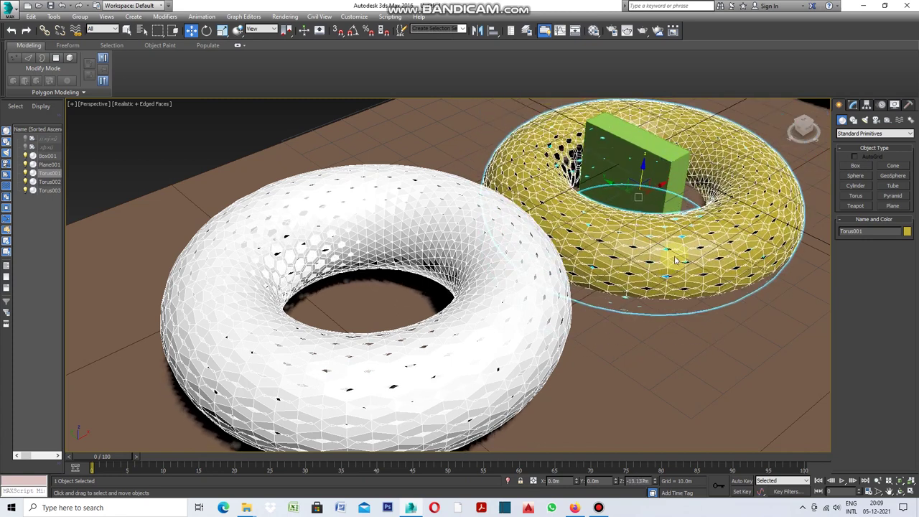
{"action": "mouse_move", "coordinate": [659, 163]}
{"action": "left_mouse_down"}
{"action": "mouse_move", "coordinate": [736, 131]}
{"action": "mouse_move", "coordinate": [641, 226]}
{"action": "mouse_move", "coordinate": [767, 173]}
{"action": "left_mouse_up"}
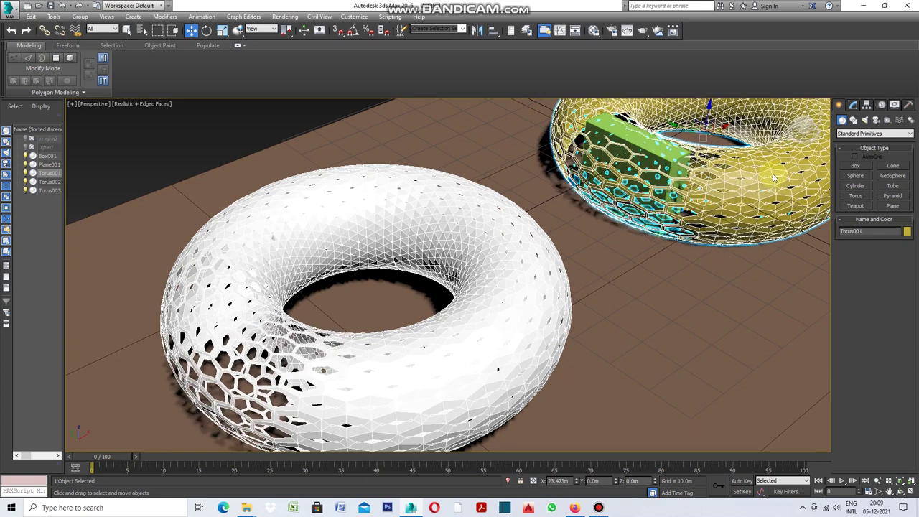
{"action": "mouse_move", "coordinate": [767, 173]}
{"action": "left_mouse_down"}
{"action": "mouse_move", "coordinate": [765, 192]}
{"action": "mouse_move", "coordinate": [792, 188]}
{"action": "mouse_move", "coordinate": [769, 190]}
{"action": "left_mouse_up"}
{"action": "left_click_drag", "start_coordinate": [646, 142], "coordinate": [591, 130]}
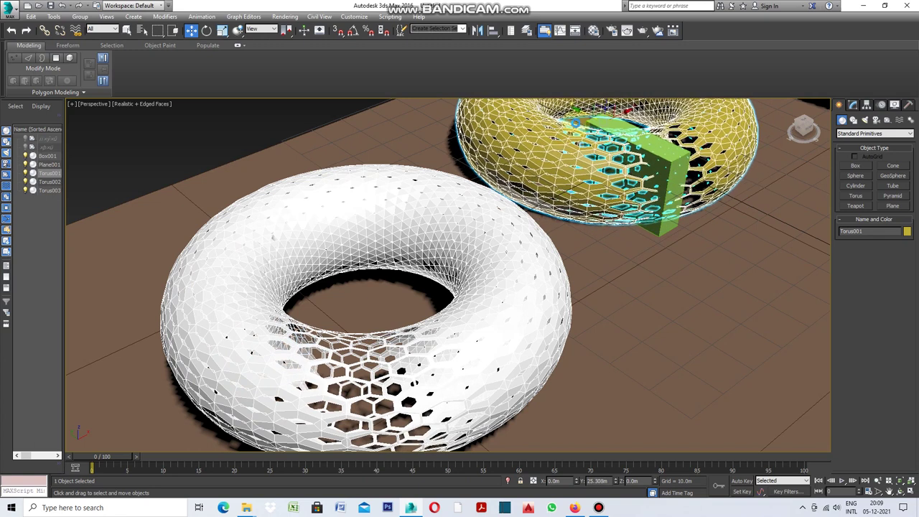
{"action": "mouse_move", "coordinate": [592, 130]}
{"action": "left_mouse_down"}
{"action": "mouse_move", "coordinate": [530, 124]}
{"action": "mouse_move", "coordinate": [632, 164]}
{"action": "left_mouse_up"}
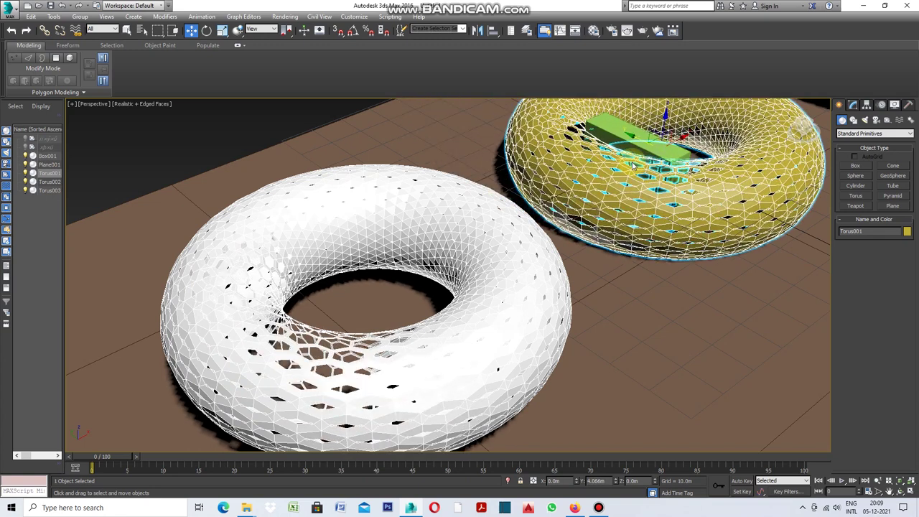
Slide Box001 back and forth across the yellow torus, ending on its far rim.
{"action": "left_click", "coordinate": [754, 259]}
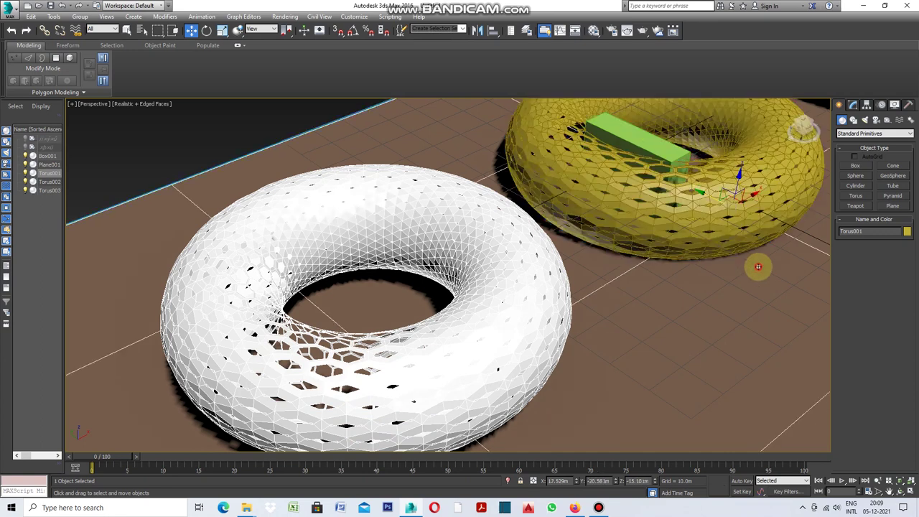
{"action": "left_click", "coordinate": [657, 148]}
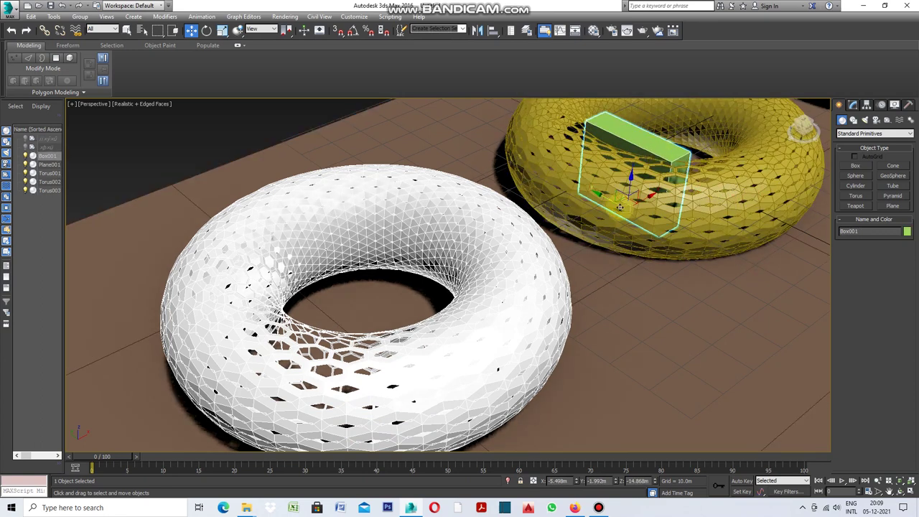
{"action": "mouse_move", "coordinate": [635, 201]}
{"action": "left_mouse_down"}
{"action": "mouse_move", "coordinate": [766, 156]}
{"action": "mouse_move", "coordinate": [781, 189]}
{"action": "mouse_move", "coordinate": [794, 182]}
{"action": "left_mouse_up"}
{"action": "mouse_move", "coordinate": [686, 155]}
{"action": "left_mouse_down"}
{"action": "mouse_move", "coordinate": [680, 196]}
{"action": "mouse_move", "coordinate": [769, 169]}
{"action": "mouse_move", "coordinate": [763, 180]}
{"action": "mouse_move", "coordinate": [568, 141]}
{"action": "mouse_move", "coordinate": [710, 216]}
{"action": "left_mouse_up"}
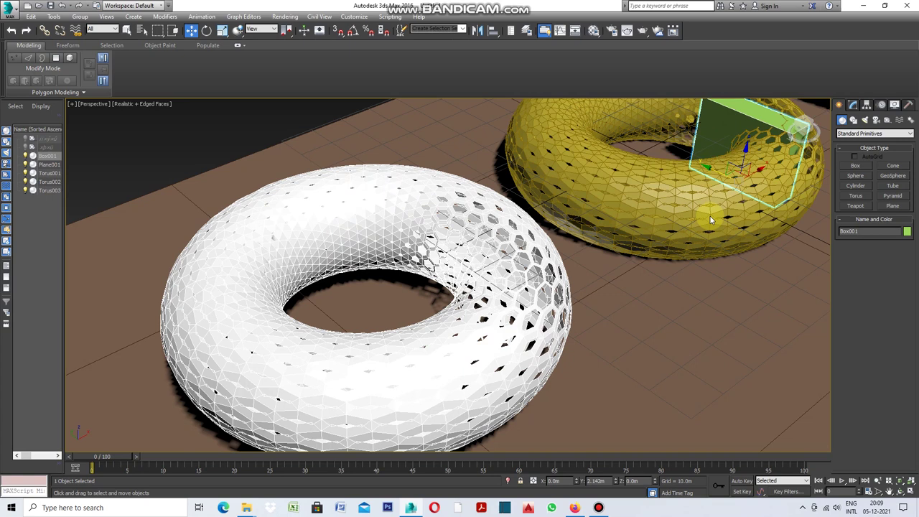
{"action": "mouse_move", "coordinate": [754, 179]}
{"action": "left_mouse_down"}
{"action": "mouse_move", "coordinate": [743, 189]}
{"action": "mouse_move", "coordinate": [574, 174]}
{"action": "mouse_move", "coordinate": [663, 217]}
{"action": "left_mouse_up"}
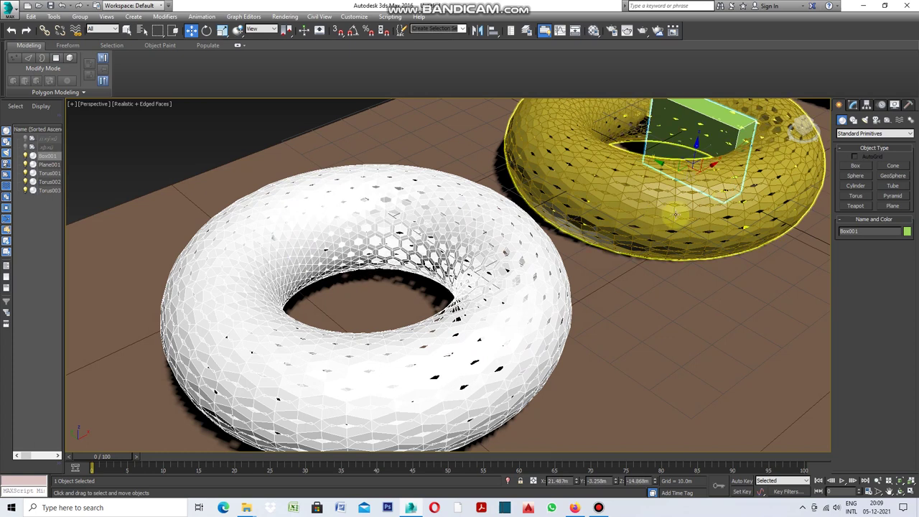
{"action": "mouse_move", "coordinate": [710, 165]}
{"action": "left_mouse_down"}
{"action": "mouse_move", "coordinate": [609, 205]}
{"action": "mouse_move", "coordinate": [540, 193]}
{"action": "mouse_move", "coordinate": [646, 236]}
{"action": "mouse_move", "coordinate": [603, 222]}
{"action": "mouse_move", "coordinate": [526, 228]}
{"action": "mouse_move", "coordinate": [567, 251]}
{"action": "left_mouse_up"}
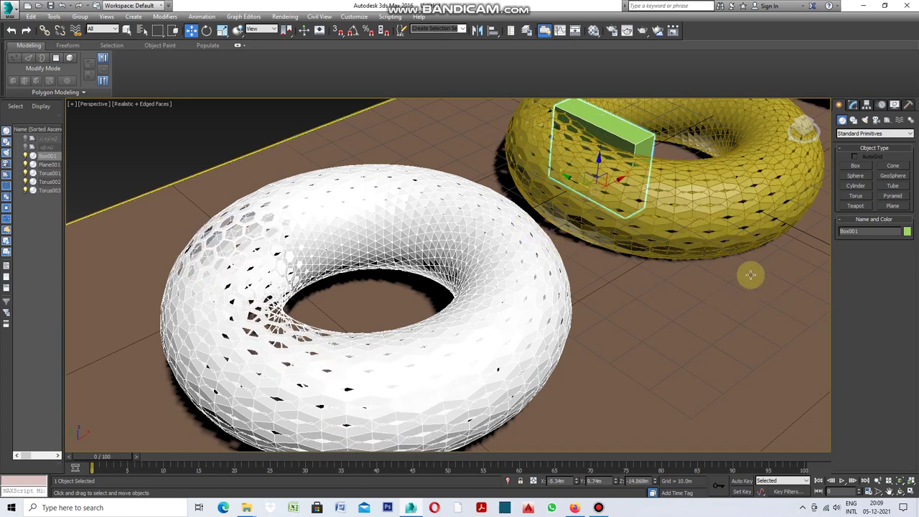
{"action": "left_click_drag", "start_coordinate": [708, 231], "coordinate": [697, 230]}
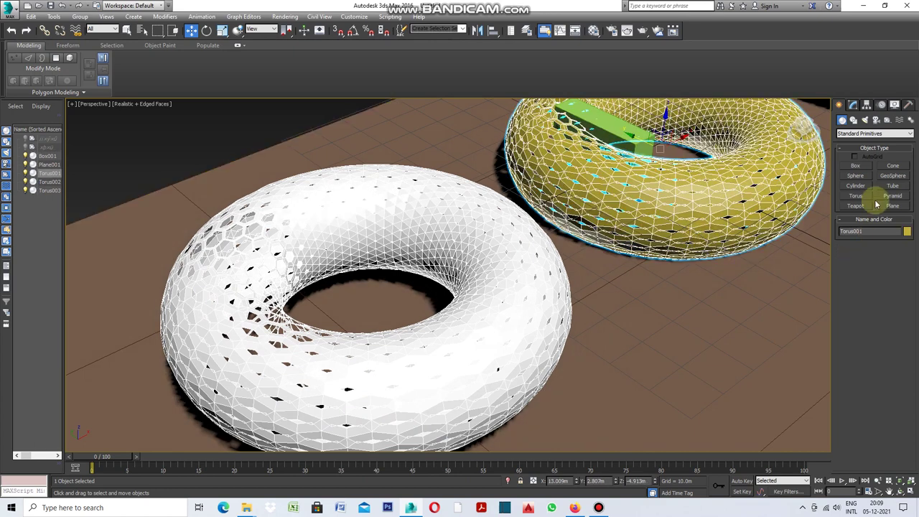
{"action": "left_click", "coordinate": [854, 105]}
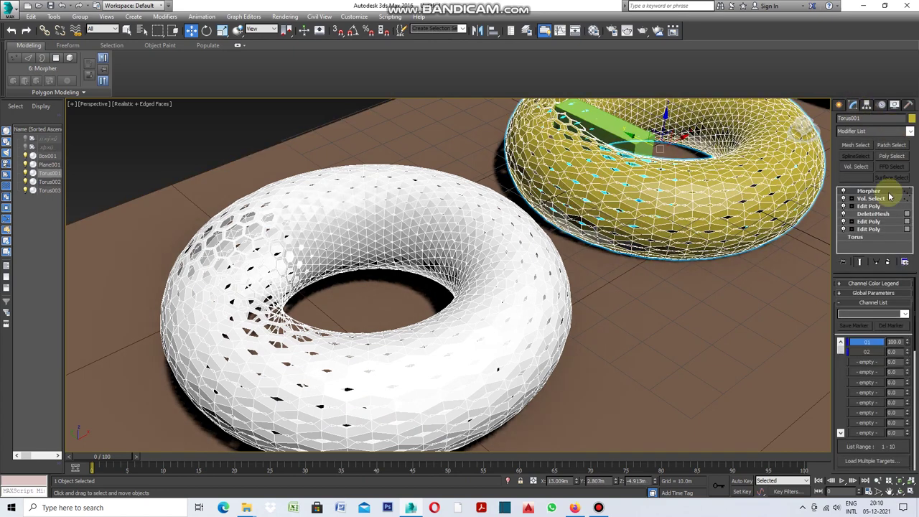
Check Invert on the Vol. Select modifier, then move Box001 around inside the torus.
{"action": "left_click", "coordinate": [884, 199]}
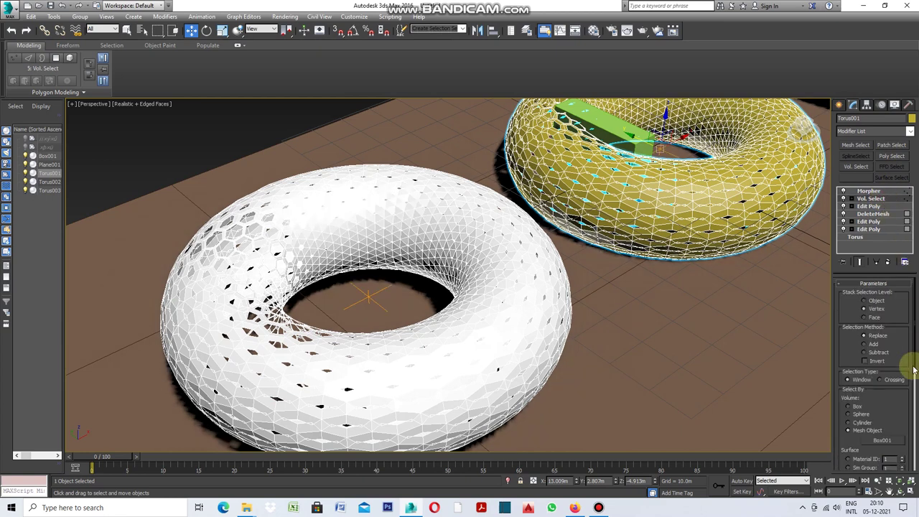
{"action": "left_click", "coordinate": [866, 363]}
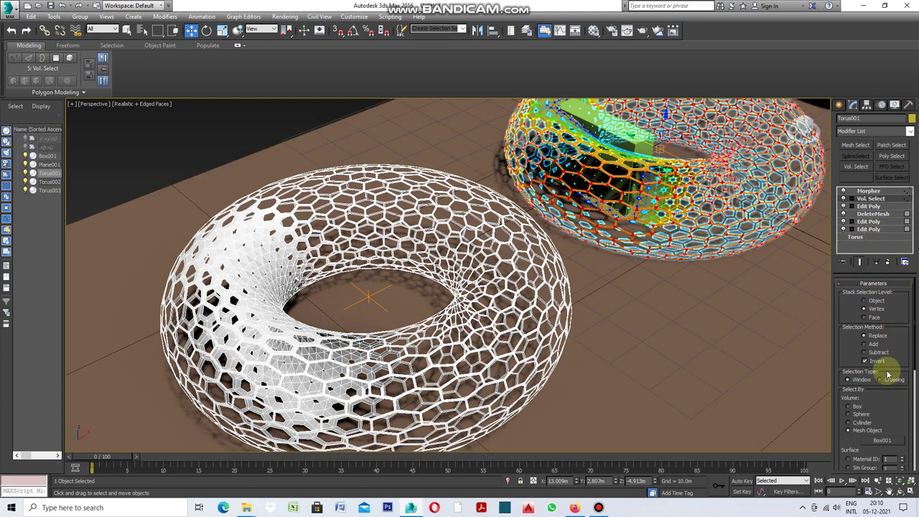
{"action": "left_click", "coordinate": [628, 134]}
{"action": "mouse_move", "coordinate": [612, 183]}
{"action": "left_mouse_down"}
{"action": "mouse_move", "coordinate": [803, 157]}
{"action": "mouse_move", "coordinate": [638, 265]}
{"action": "mouse_move", "coordinate": [682, 242]}
{"action": "mouse_move", "coordinate": [841, 205]}
{"action": "mouse_move", "coordinate": [897, 216]}
{"action": "mouse_move", "coordinate": [841, 283]}
{"action": "mouse_move", "coordinate": [763, 322]}
{"action": "mouse_move", "coordinate": [609, 435]}
{"action": "mouse_move", "coordinate": [888, 342]}
{"action": "mouse_move", "coordinate": [909, 308]}
{"action": "mouse_move", "coordinate": [915, 228]}
{"action": "mouse_move", "coordinate": [861, 267]}
{"action": "mouse_move", "coordinate": [886, 260]}
{"action": "mouse_move", "coordinate": [747, 237]}
{"action": "mouse_move", "coordinate": [650, 160]}
{"action": "mouse_move", "coordinate": [633, 108]}
{"action": "mouse_move", "coordinate": [644, 180]}
{"action": "mouse_move", "coordinate": [749, 226]}
{"action": "mouse_move", "coordinate": [708, 208]}
{"action": "left_mouse_up"}
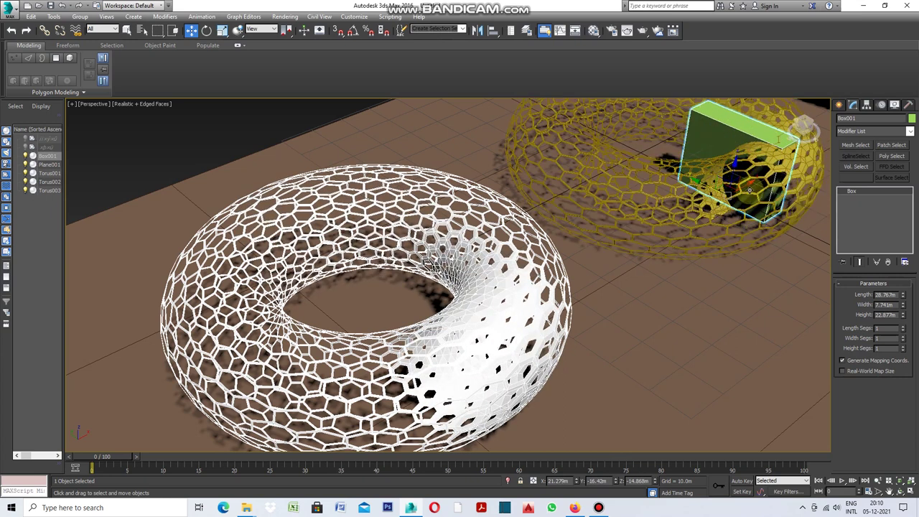
{"action": "mouse_move", "coordinate": [778, 139]}
{"action": "left_mouse_down"}
{"action": "mouse_move", "coordinate": [671, 246]}
{"action": "mouse_move", "coordinate": [776, 182]}
{"action": "mouse_move", "coordinate": [822, 172]}
{"action": "mouse_move", "coordinate": [779, 191]}
{"action": "mouse_move", "coordinate": [522, 145]}
{"action": "mouse_move", "coordinate": [712, 224]}
{"action": "mouse_move", "coordinate": [646, 211]}
{"action": "left_mouse_up"}
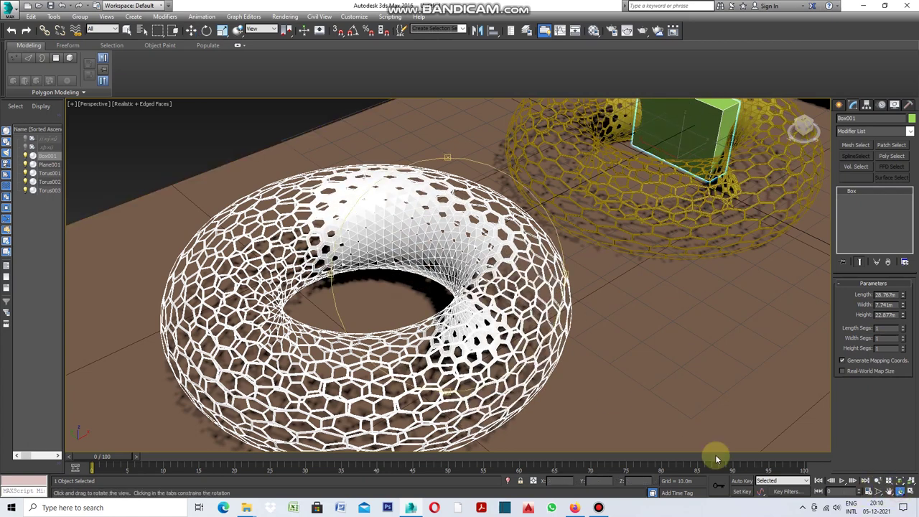
Orbit the Perspective view down to ground level and move Box001 to the torus's right end.
{"action": "mouse_move", "coordinate": [447, 391]}
{"action": "left_mouse_down"}
{"action": "mouse_move", "coordinate": [446, 369]}
{"action": "mouse_move", "coordinate": [460, 371]}
{"action": "left_mouse_up"}
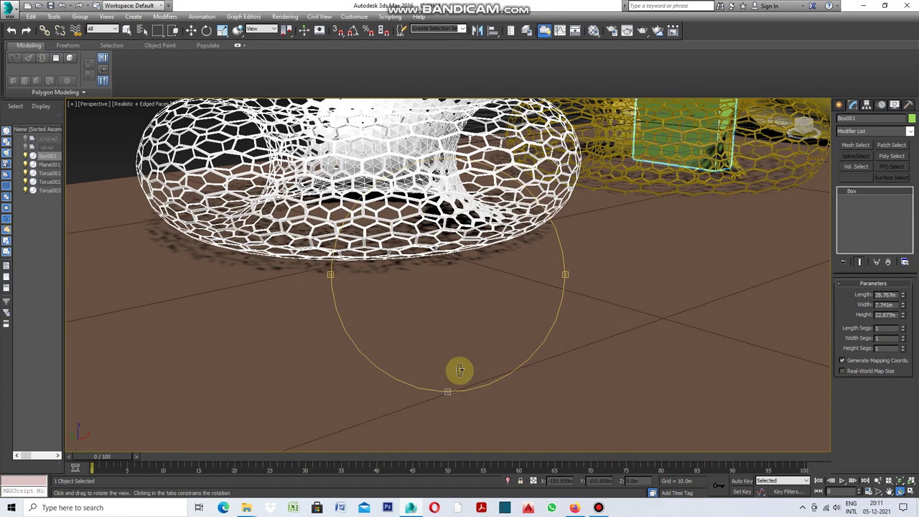
{"action": "mouse_move", "coordinate": [476, 376]}
{"action": "left_mouse_down"}
{"action": "mouse_move", "coordinate": [441, 390]}
{"action": "mouse_move", "coordinate": [452, 386]}
{"action": "left_mouse_up"}
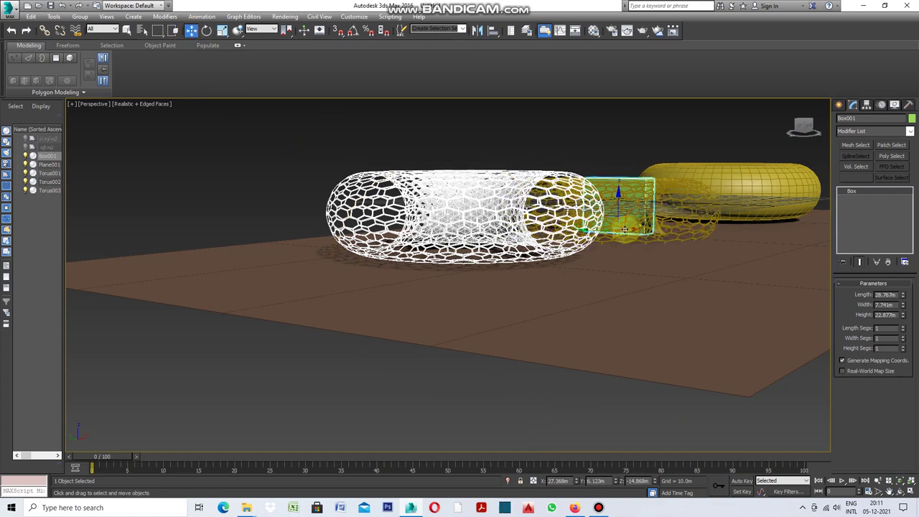
{"action": "mouse_move", "coordinate": [607, 232]}
{"action": "left_mouse_down"}
{"action": "mouse_move", "coordinate": [734, 260]}
{"action": "mouse_move", "coordinate": [601, 242]}
{"action": "mouse_move", "coordinate": [467, 248]}
{"action": "mouse_move", "coordinate": [697, 254]}
{"action": "mouse_move", "coordinate": [673, 259]}
{"action": "mouse_move", "coordinate": [666, 240]}
{"action": "mouse_move", "coordinate": [603, 247]}
{"action": "mouse_move", "coordinate": [707, 244]}
{"action": "mouse_move", "coordinate": [618, 258]}
{"action": "mouse_move", "coordinate": [726, 242]}
{"action": "mouse_move", "coordinate": [652, 260]}
{"action": "left_mouse_up"}
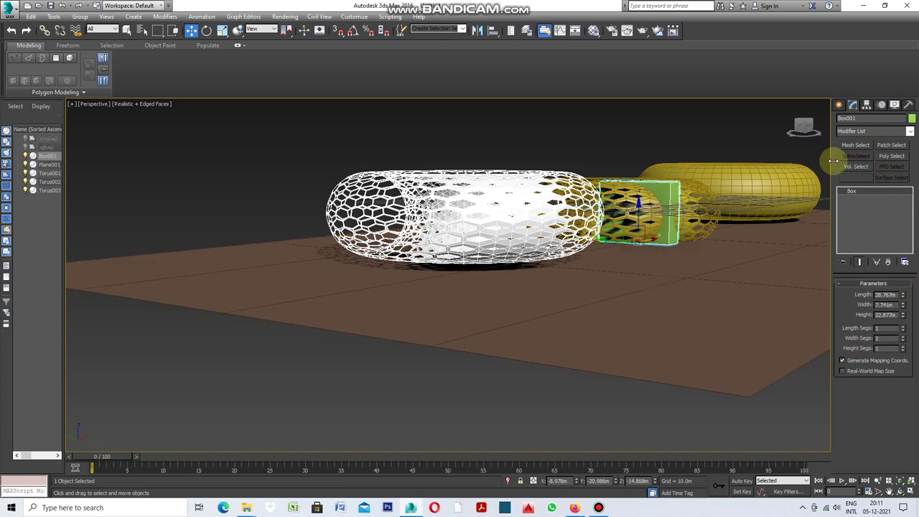
{"action": "left_click", "coordinate": [703, 214]}
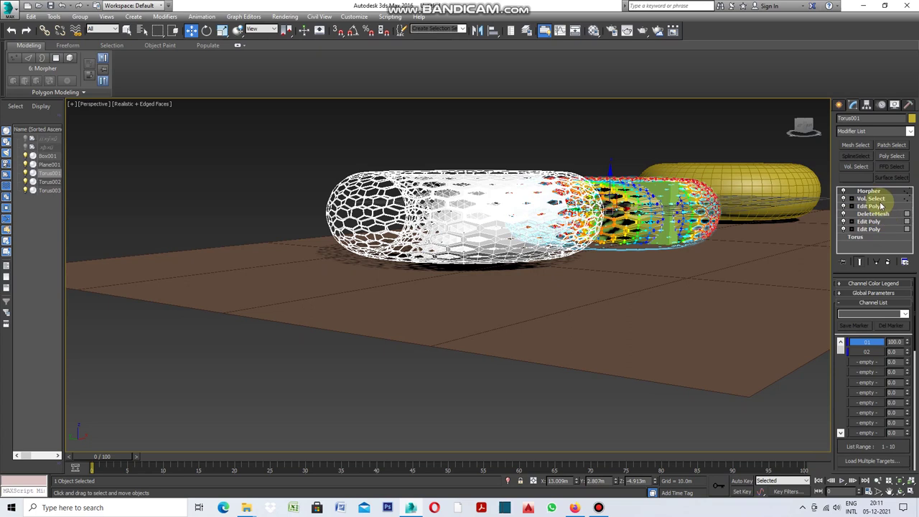
Uncheck Invert on the Vol. Select modifier and zoom in on the tori.
{"action": "left_click", "coordinate": [873, 198]}
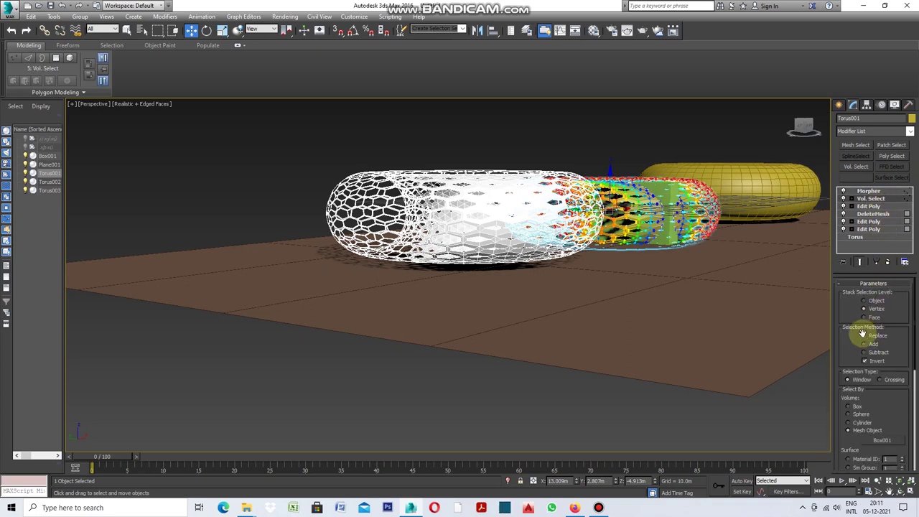
{"action": "left_click", "coordinate": [865, 363]}
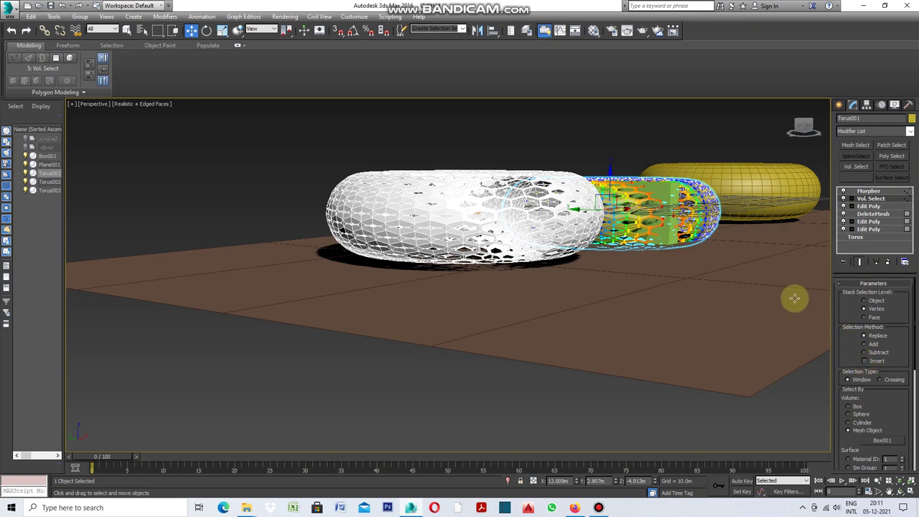
{"action": "left_click", "coordinate": [890, 494]}
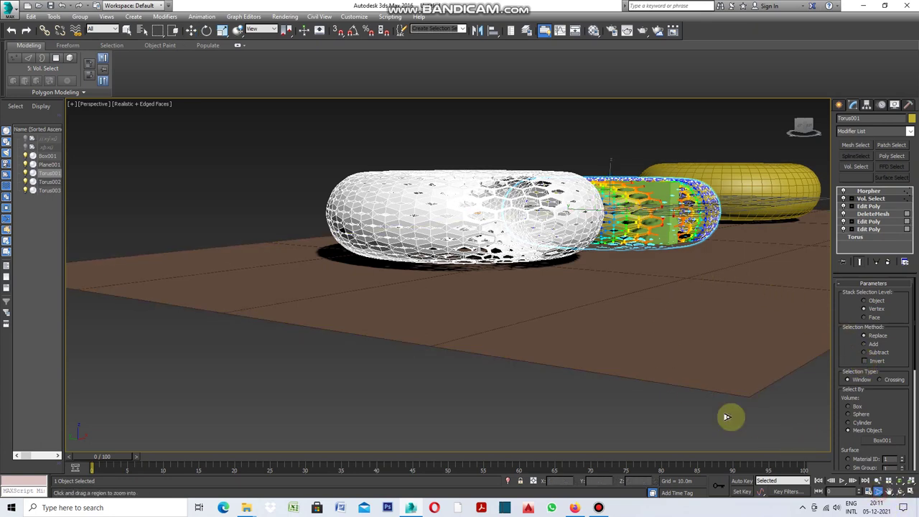
{"action": "scroll", "coordinate": [612, 312], "scroll_direction": "up", "scroll_amount": 2}
{"action": "scroll", "coordinate": [614, 307], "scroll_direction": "up", "scroll_amount": 2}
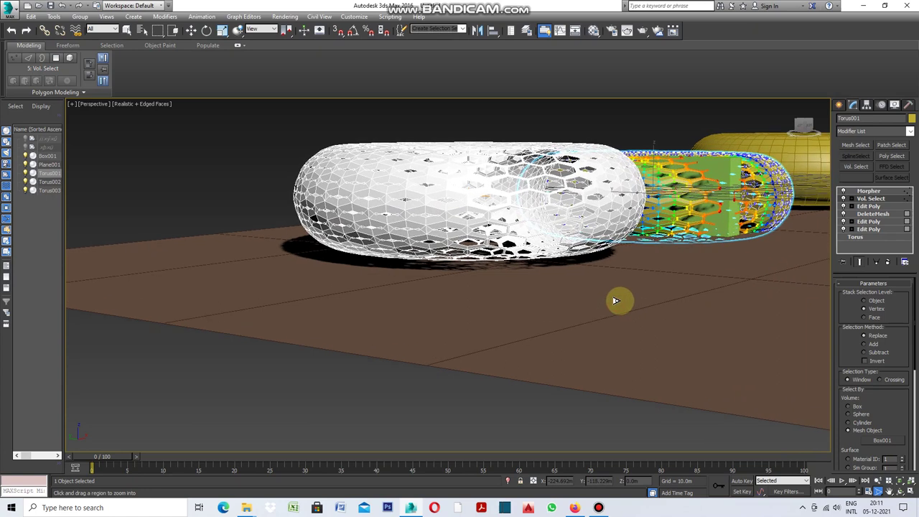
Pan the view down-left and drag the selection torus to the right along X.
{"action": "left_click", "coordinate": [889, 491]}
{"action": "left_click_drag", "start_coordinate": [648, 322], "coordinate": [588, 408]}
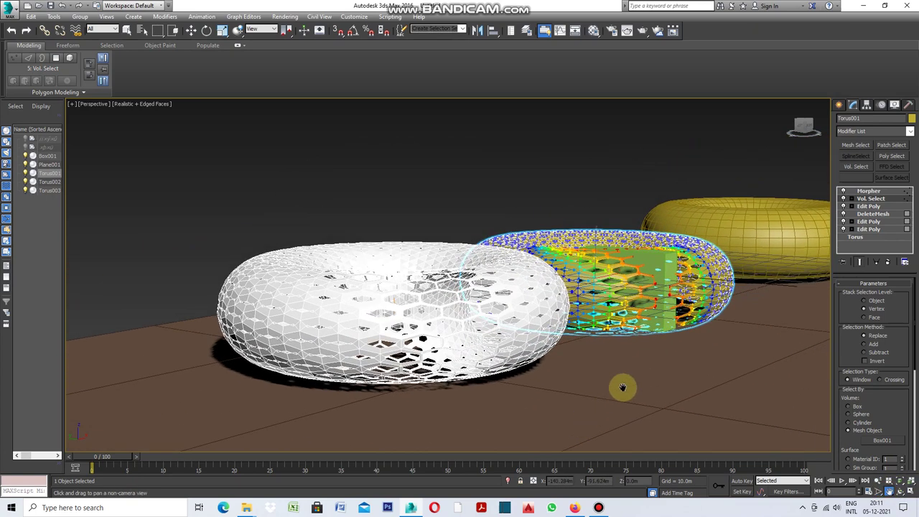
{"action": "left_click", "coordinate": [191, 31]}
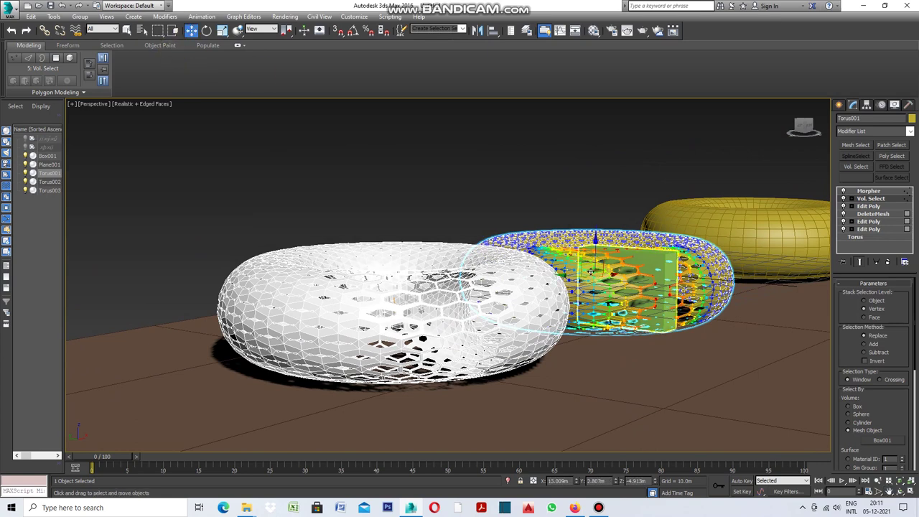
{"action": "mouse_move", "coordinate": [615, 272]}
{"action": "left_mouse_down"}
{"action": "mouse_move", "coordinate": [706, 264]}
{"action": "mouse_move", "coordinate": [596, 308]}
{"action": "mouse_move", "coordinate": [663, 289]}
{"action": "left_mouse_up"}
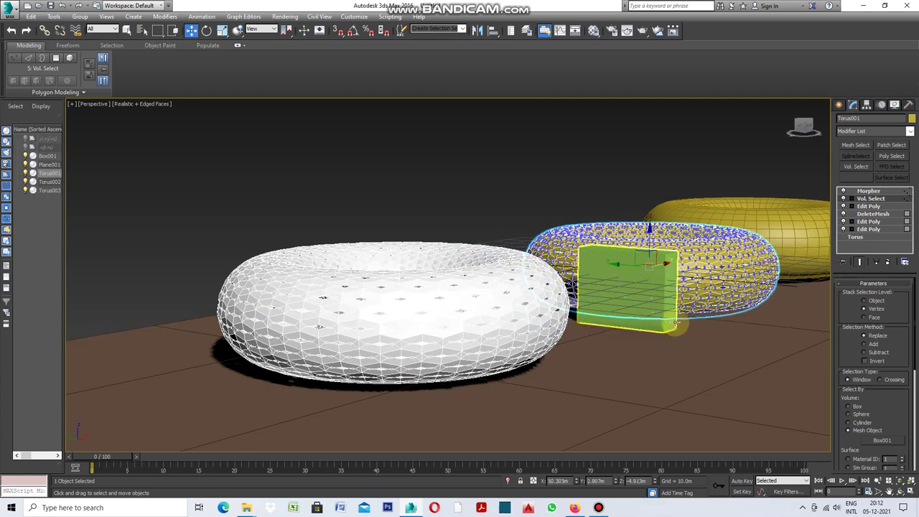
Select Box001 and slide it further into the torus.
{"action": "left_click", "coordinate": [671, 330]}
{"action": "left_click", "coordinate": [666, 311]}
{"action": "mouse_move", "coordinate": [667, 306]}
{"action": "left_mouse_down"}
{"action": "mouse_move", "coordinate": [716, 295]}
{"action": "mouse_move", "coordinate": [648, 300]}
{"action": "mouse_move", "coordinate": [695, 291]}
{"action": "left_mouse_up"}
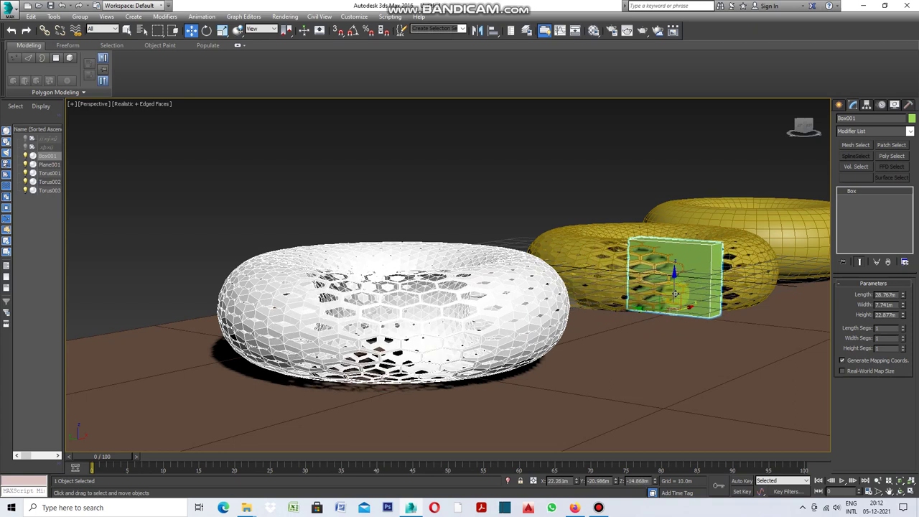
Restore the four-viewport layout from the viewport [+] menu and activate the Top view.
{"action": "left_click", "coordinate": [72, 104]}
{"action": "left_click", "coordinate": [100, 116]}
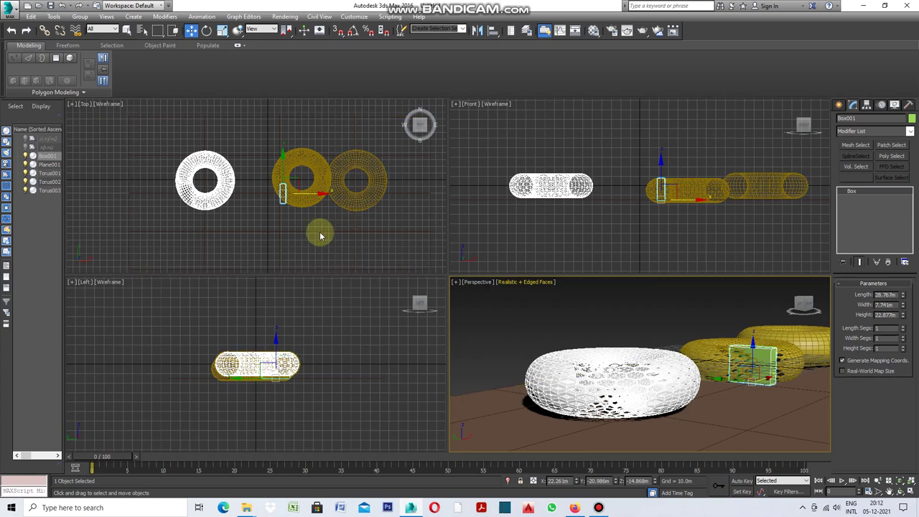
{"action": "left_click", "coordinate": [72, 108]}
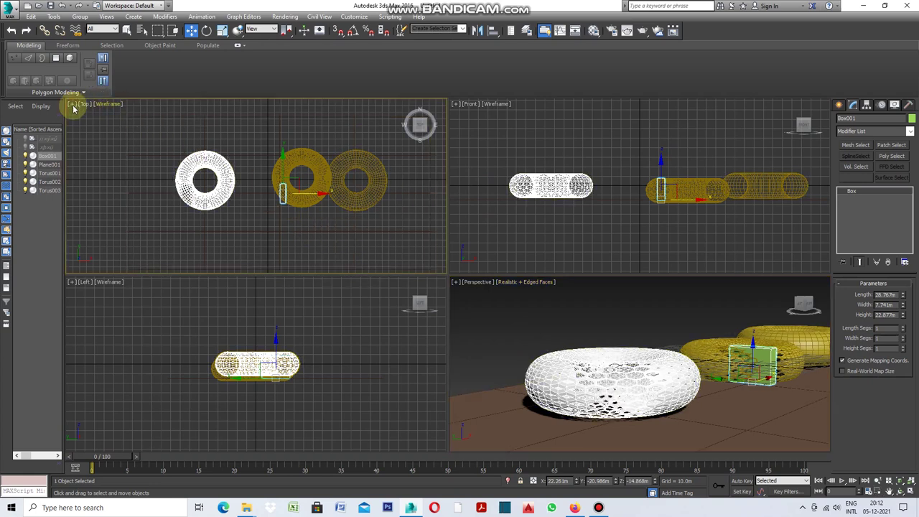
{"action": "left_click", "coordinate": [72, 104]}
{"action": "left_click", "coordinate": [87, 113]}
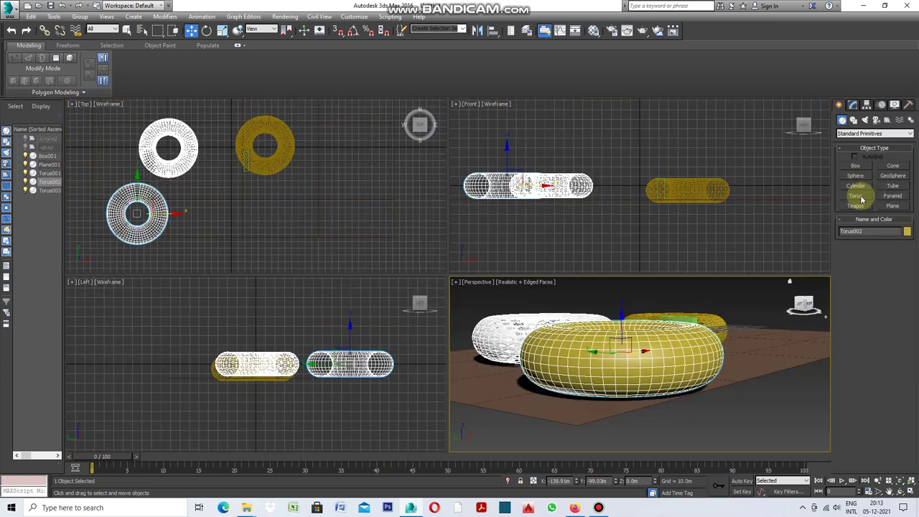
Draw pink Torus004 in the Top view with Radius 1 34.476m and Radius 2 12.378m.
{"action": "left_click", "coordinate": [862, 199]}
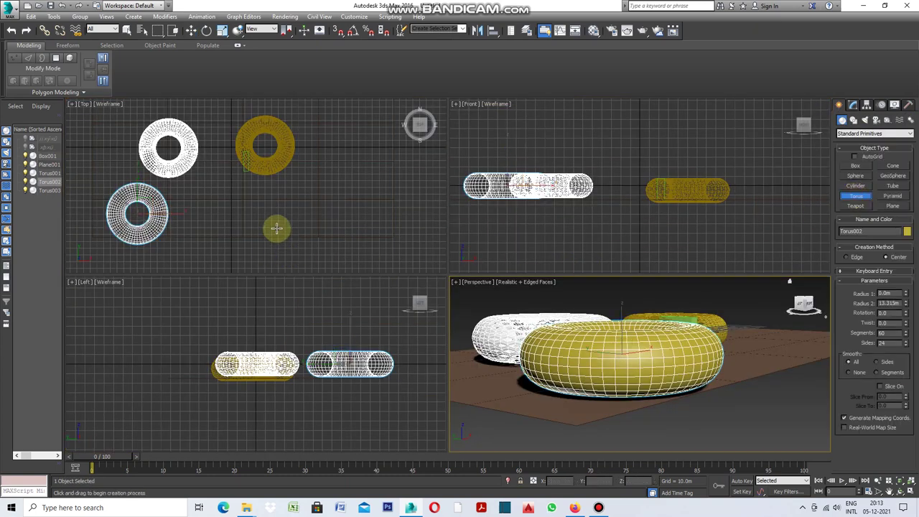
{"action": "mouse_move", "coordinate": [278, 226]}
{"action": "left_mouse_down"}
{"action": "mouse_move", "coordinate": [248, 255]}
{"action": "mouse_move", "coordinate": [257, 250]}
{"action": "left_mouse_up"}
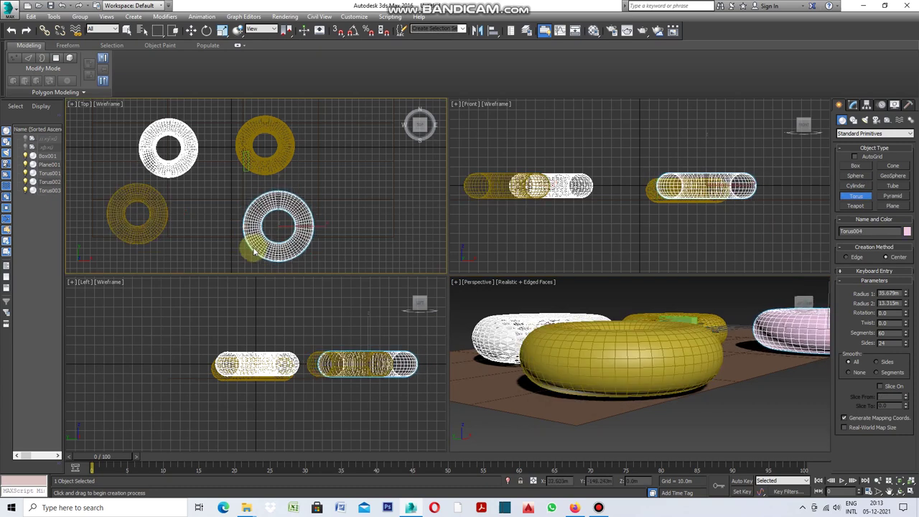
{"action": "left_click_drag", "start_coordinate": [257, 249], "coordinate": [257, 252]}
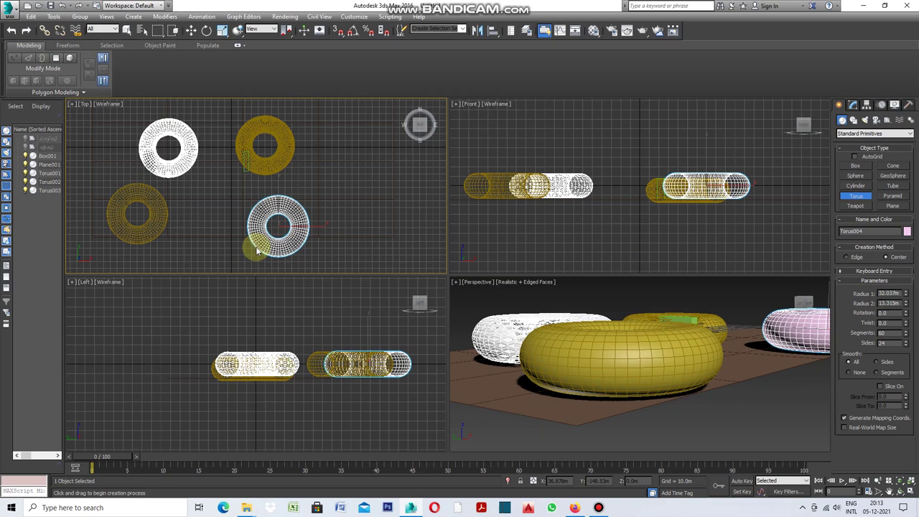
{"action": "mouse_move", "coordinate": [257, 252]}
{"action": "left_mouse_down"}
{"action": "mouse_move", "coordinate": [357, 235]}
{"action": "mouse_move", "coordinate": [330, 222]}
{"action": "left_mouse_up"}
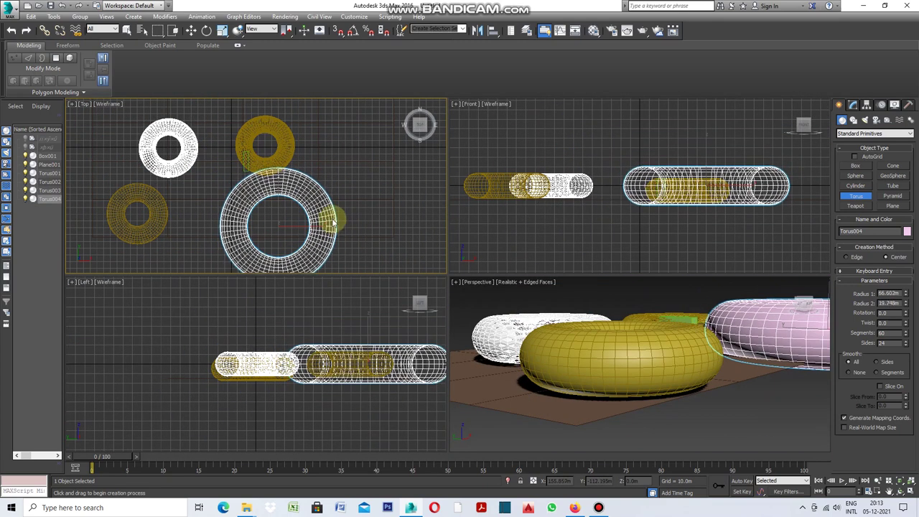
{"action": "left_click_drag", "start_coordinate": [330, 223], "coordinate": [292, 233]}
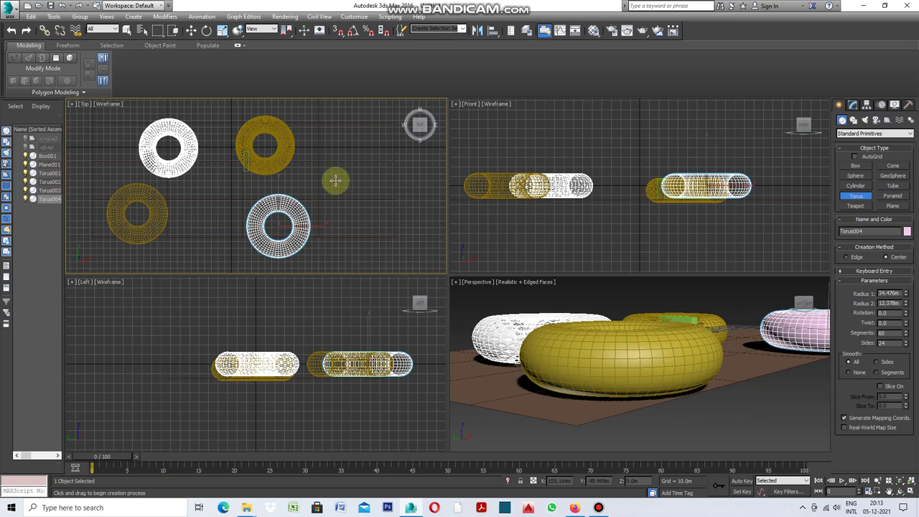
{"action": "scroll", "coordinate": [526, 372], "scroll_direction": "down", "scroll_amount": 4}
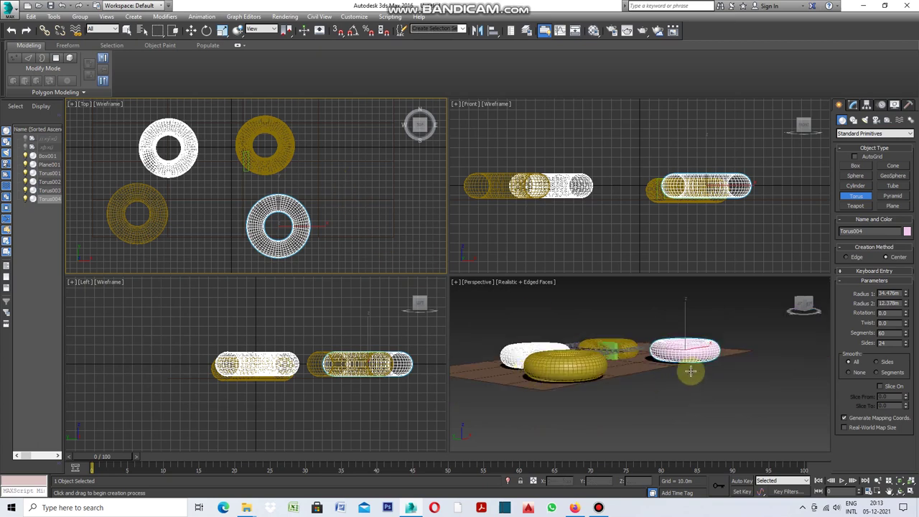
Zoom the Perspective view, maximize it, and zoom toward the pink torus.
{"action": "scroll", "coordinate": [710, 339], "scroll_direction": "up", "scroll_amount": 2}
{"action": "scroll", "coordinate": [710, 337], "scroll_direction": "up", "scroll_amount": 4}
{"action": "scroll", "coordinate": [697, 352], "scroll_direction": "down", "scroll_amount": 3}
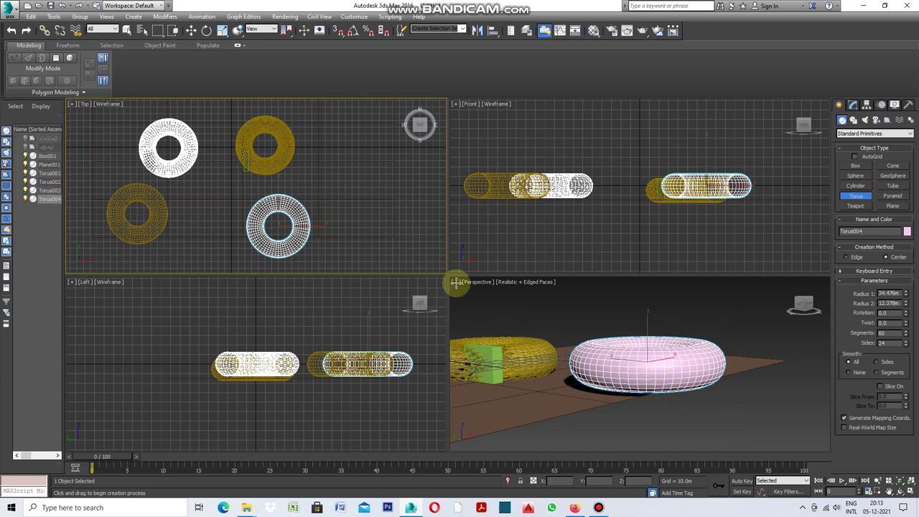
{"action": "left_click", "coordinate": [455, 282]}
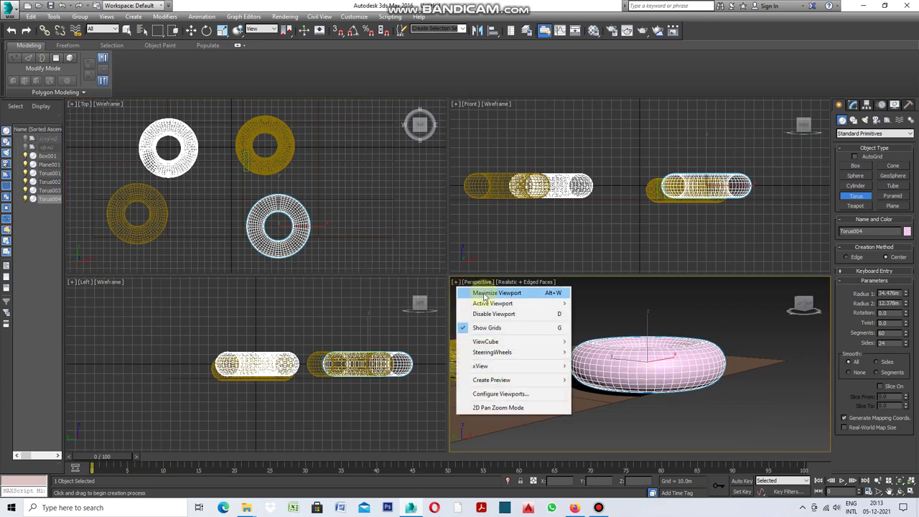
{"action": "left_click", "coordinate": [485, 292]}
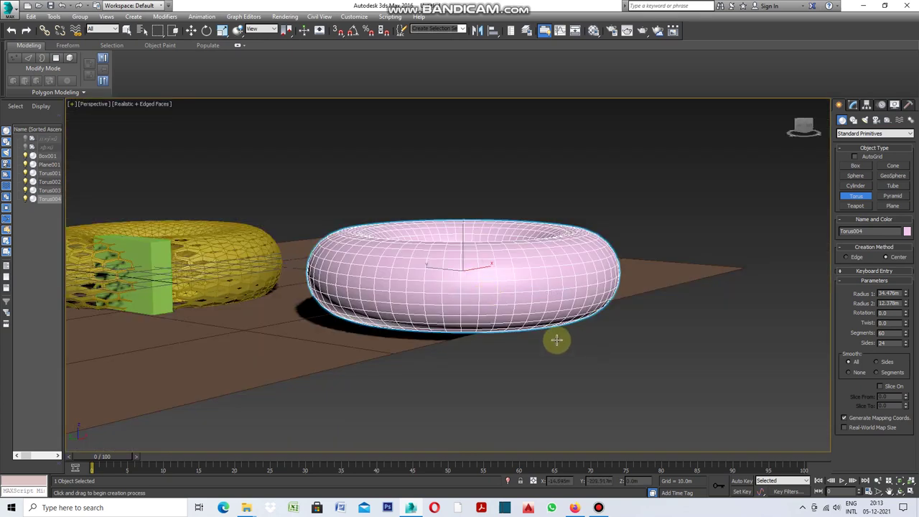
{"action": "scroll", "coordinate": [439, 301], "scroll_direction": "up", "scroll_amount": 3}
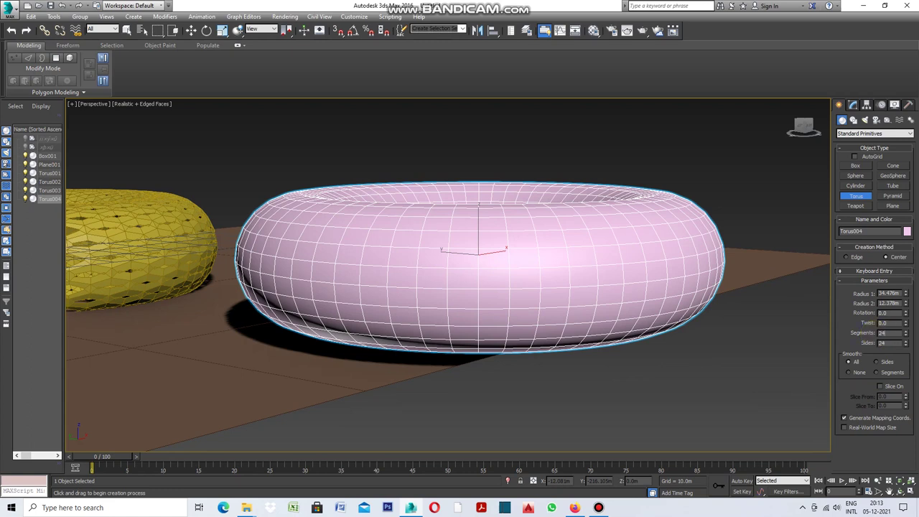
Enter 24 Segments and 12 Sides for the pink torus.
{"action": "type", "text": "24"}
{"action": "key", "text": "Return"}
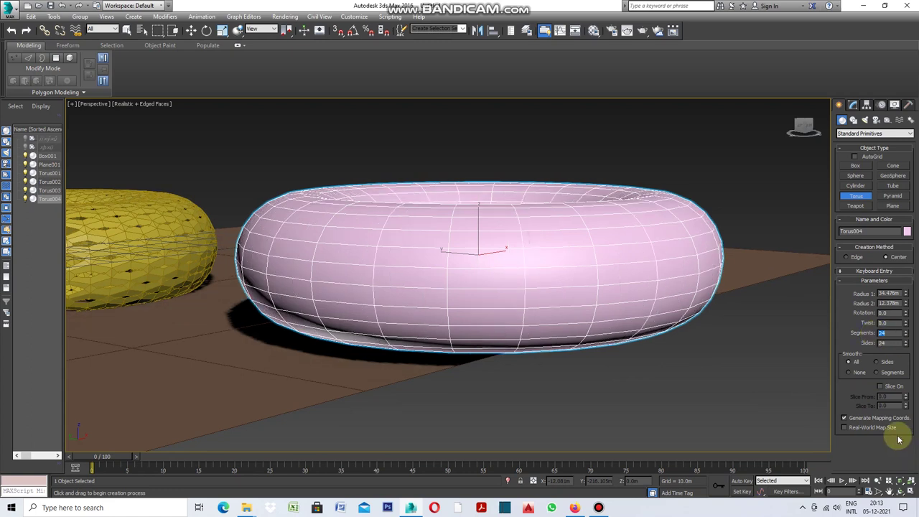
{"action": "double_click", "coordinate": [882, 342]}
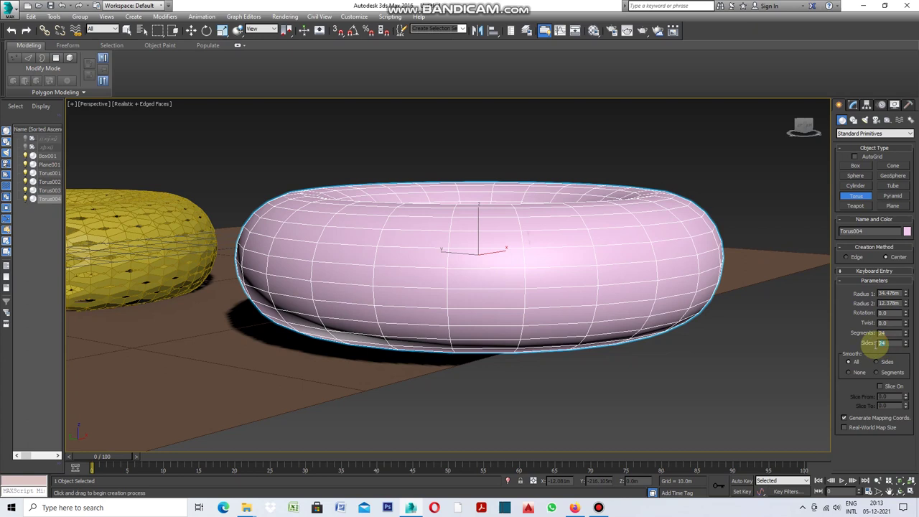
{"action": "type", "text": "12"}
{"action": "key", "text": "Return"}
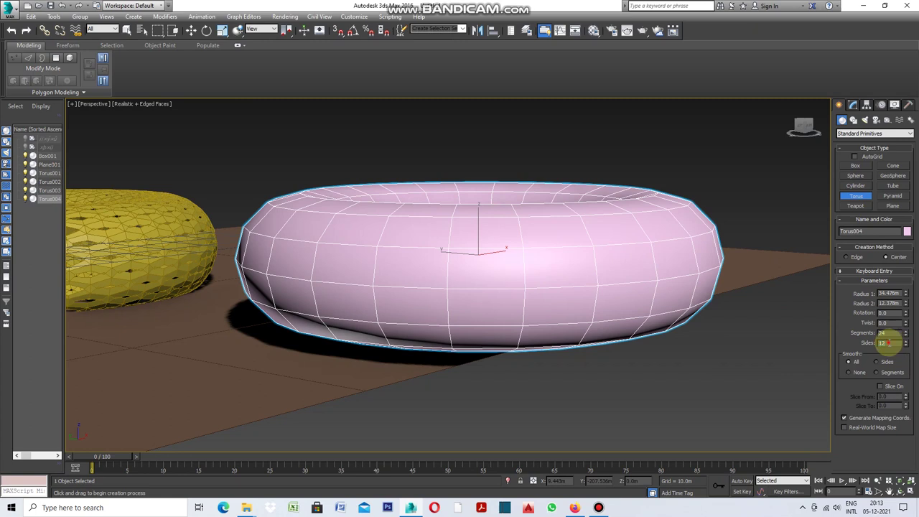
Change the pink torus's Segments to 60 and zoom to check the mesh.
{"action": "left_click_drag", "start_coordinate": [888, 342], "coordinate": [869, 343]}
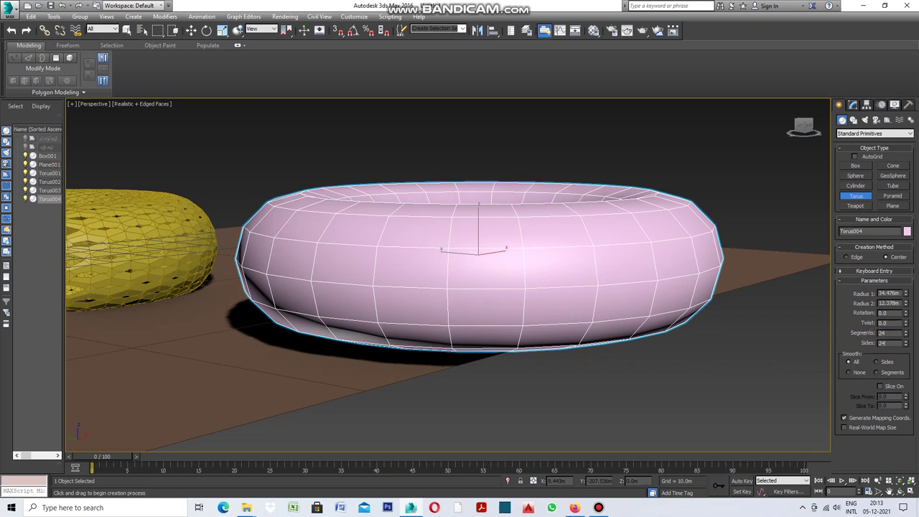
{"action": "left_click", "coordinate": [888, 333]}
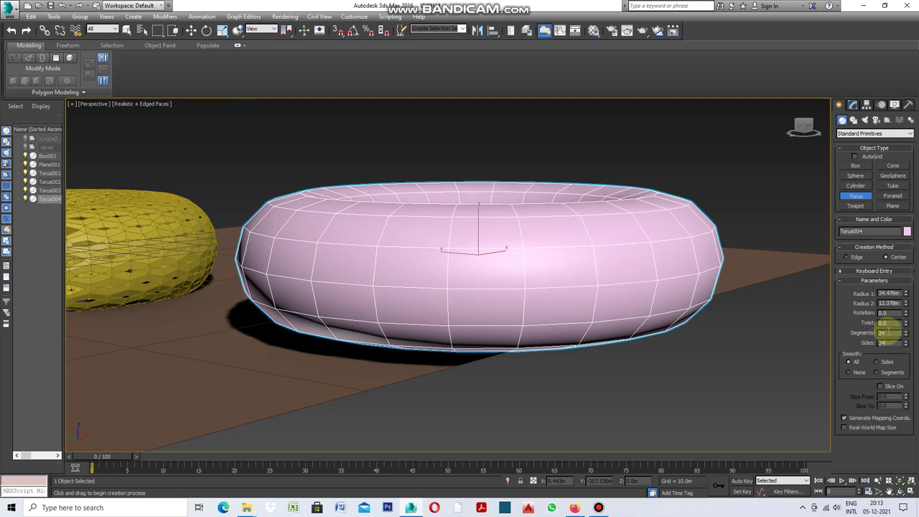
{"action": "left_click", "coordinate": [888, 332]}
{"action": "type", "text": "60"}
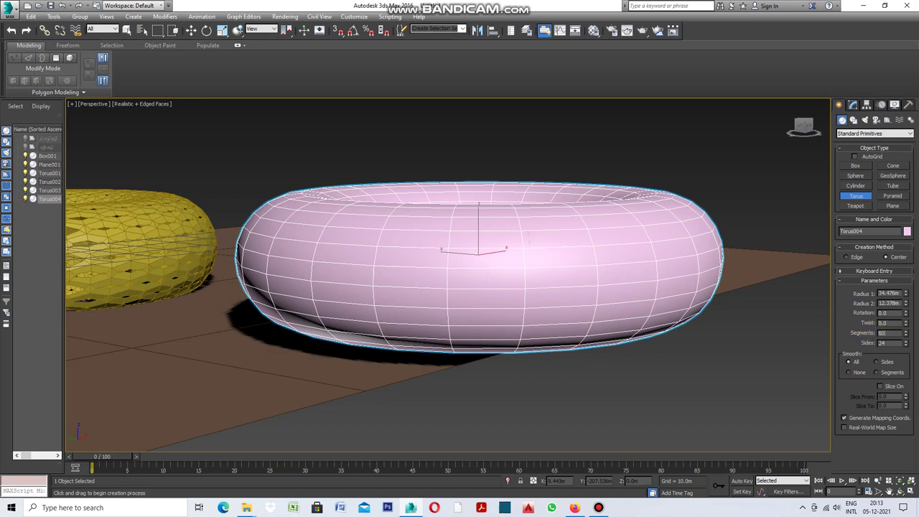
{"action": "key", "text": "Return"}
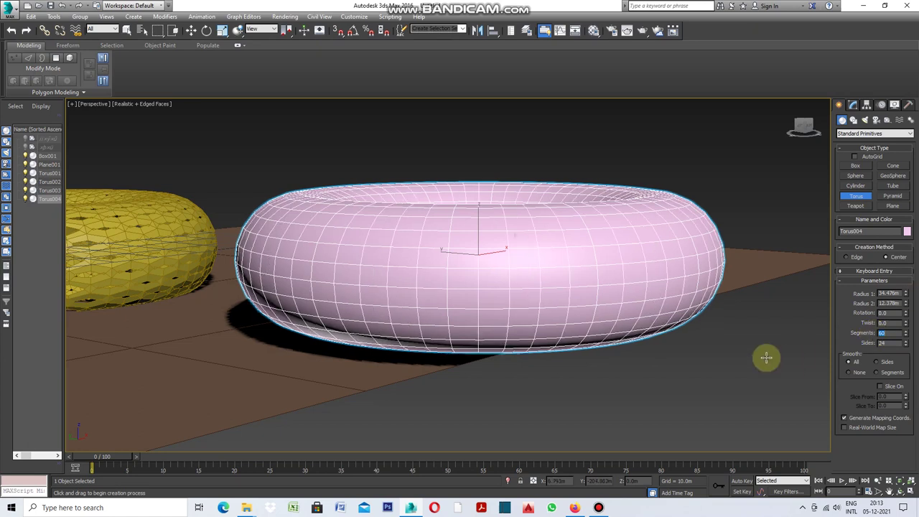
{"action": "scroll", "coordinate": [585, 324], "scroll_direction": "down", "scroll_amount": 5}
{"action": "scroll", "coordinate": [224, 378], "scroll_direction": "up", "scroll_amount": 8}
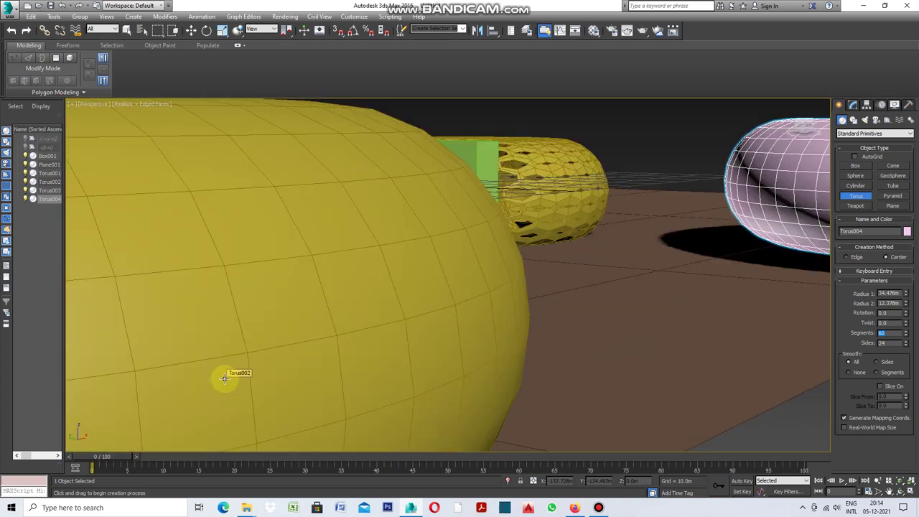
{"action": "scroll", "coordinate": [224, 379], "scroll_direction": "down", "scroll_amount": 6}
{"action": "scroll", "coordinate": [735, 269], "scroll_direction": "up", "scroll_amount": 3}
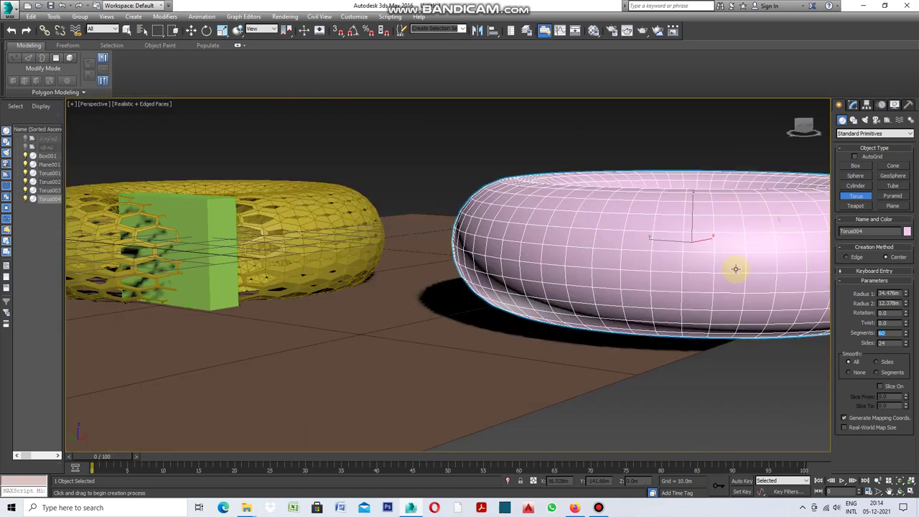
{"action": "scroll", "coordinate": [735, 269], "scroll_direction": "up", "scroll_amount": 2}
{"action": "scroll", "coordinate": [423, 271], "scroll_direction": "down", "scroll_amount": 3}
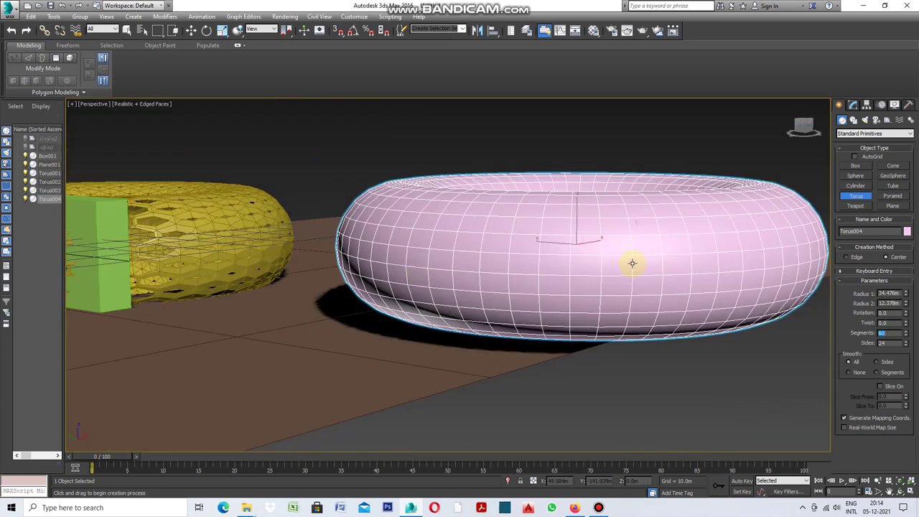
{"action": "scroll", "coordinate": [632, 263], "scroll_direction": "up", "scroll_amount": 2}
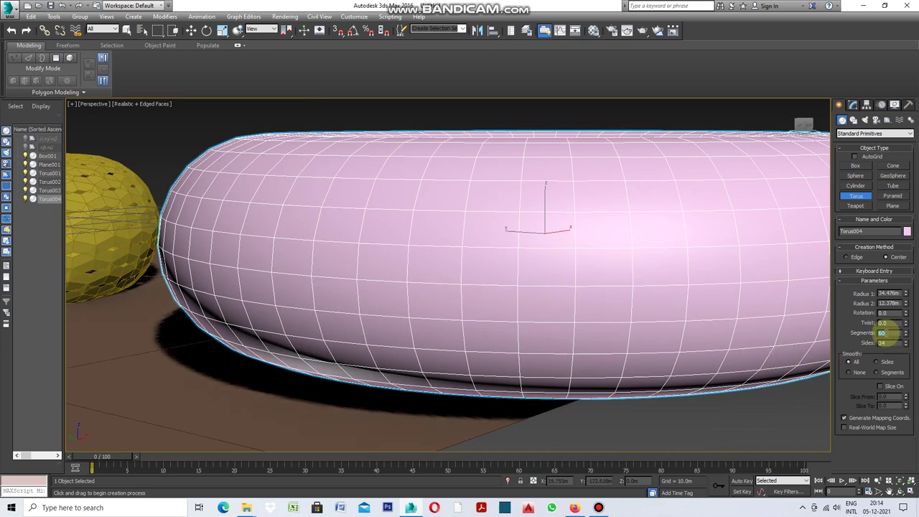
Raise the pink torus's Segments count to 75.
{"action": "double_click", "coordinate": [880, 333]}
{"action": "type", "text": "65"}
{"action": "key", "text": "Return"}
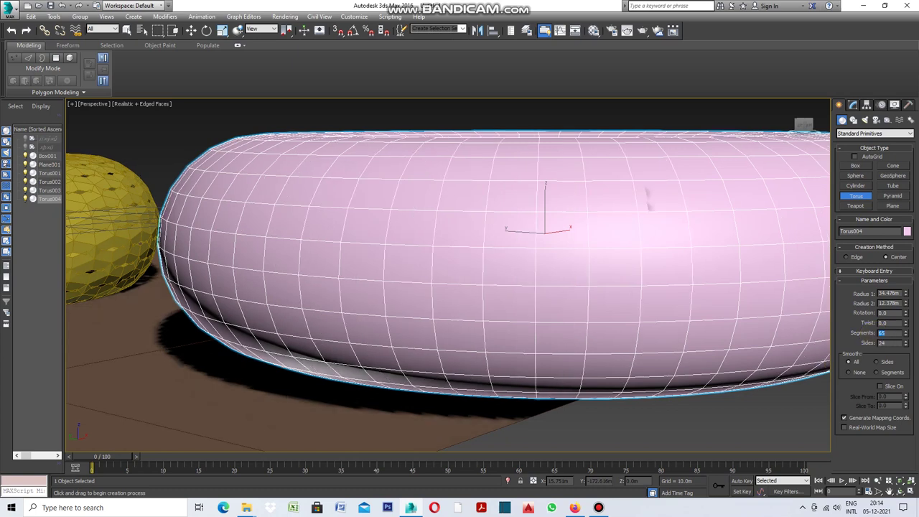
{"action": "left_click", "coordinate": [888, 333]}
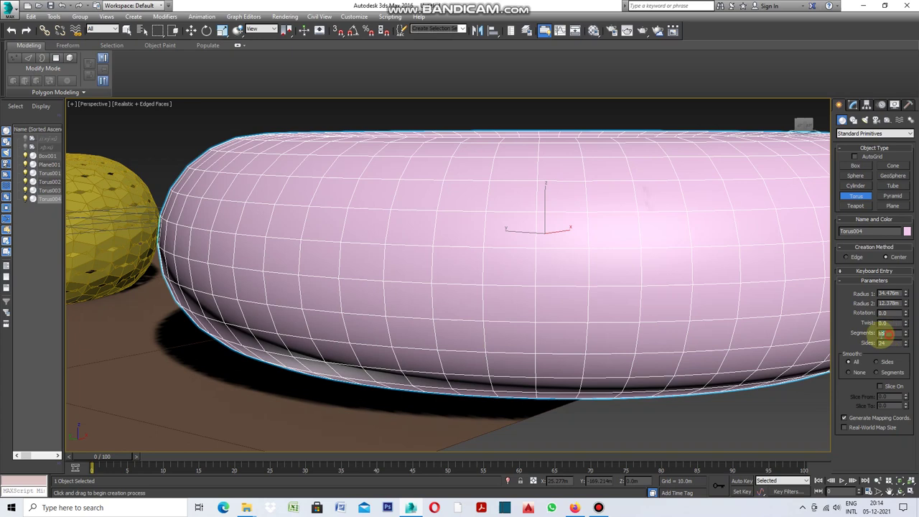
{"action": "type", "text": "75"}
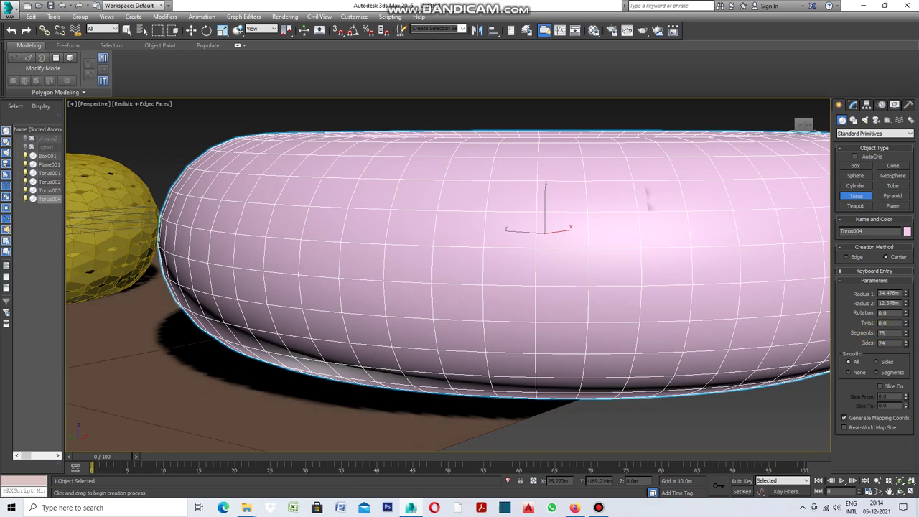
{"action": "key", "text": "Return"}
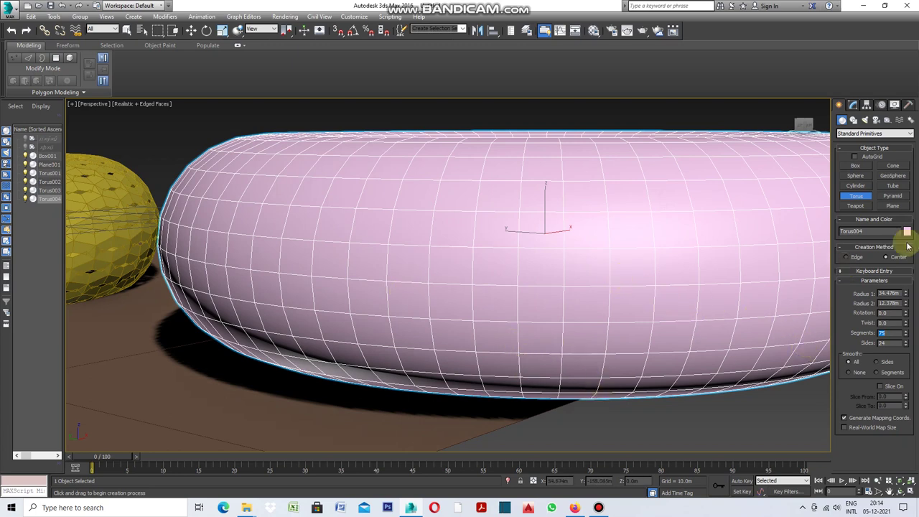
{"action": "left_click", "coordinate": [854, 106]}
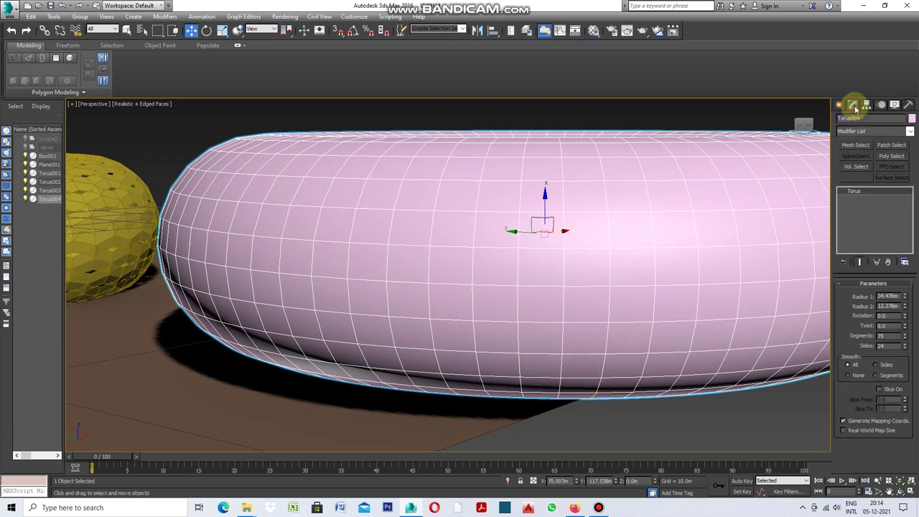
Add an Edit Poly modifier to Torus004, pick an edge, and open the Topology options.
{"action": "left_click", "coordinate": [908, 131]}
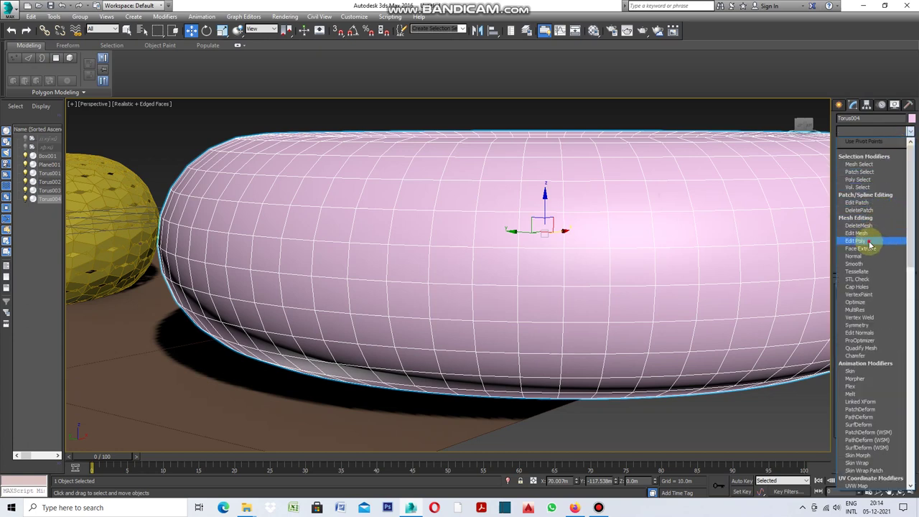
{"action": "left_click", "coordinate": [865, 241]}
{"action": "left_click", "coordinate": [860, 357]}
{"action": "left_click", "coordinate": [518, 235]}
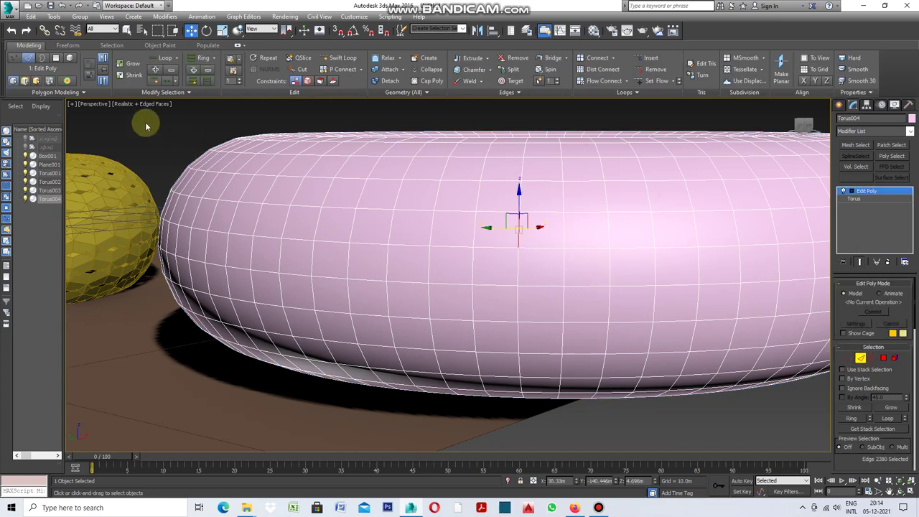
{"action": "left_click", "coordinate": [83, 94]}
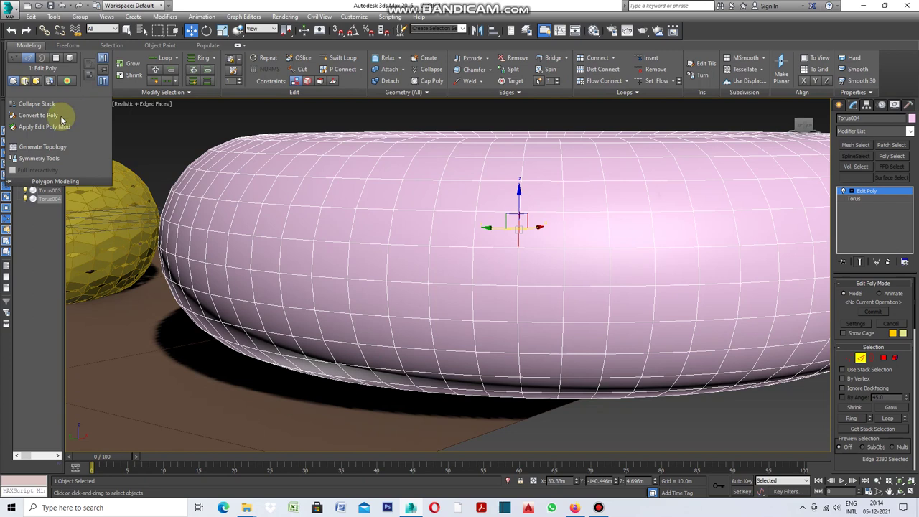
{"action": "left_click", "coordinate": [47, 148]}
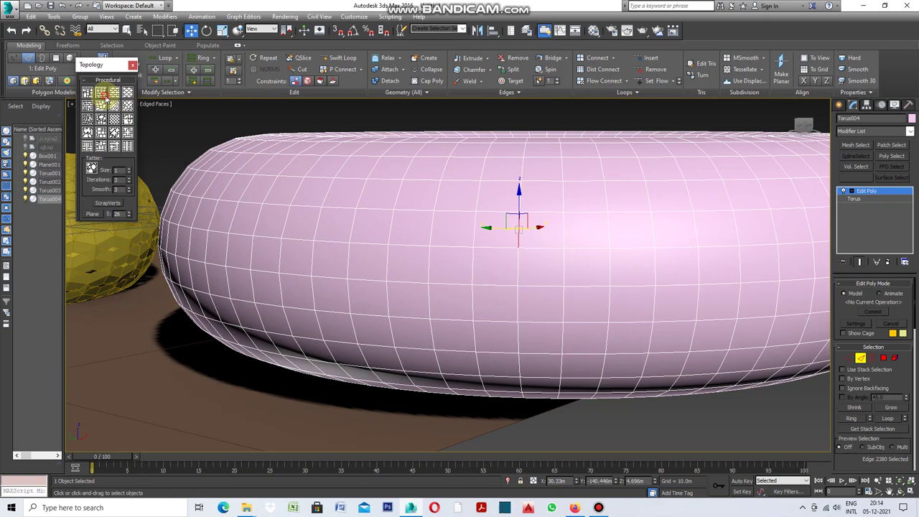
Try and undo the brick pattern, then remesh Torus004 with the hexagon topology pattern.
{"action": "left_click", "coordinate": [104, 96]}
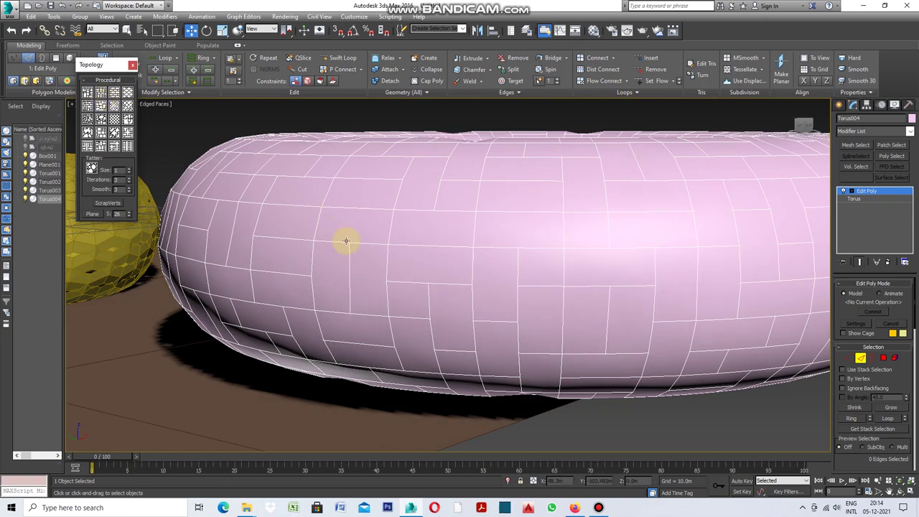
{"action": "key", "text": "ctrl+z"}
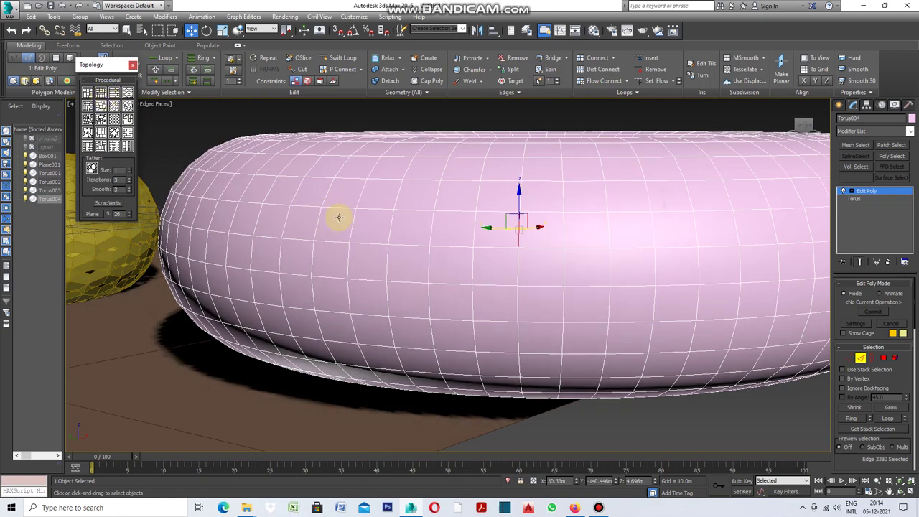
{"action": "left_click", "coordinate": [127, 92]}
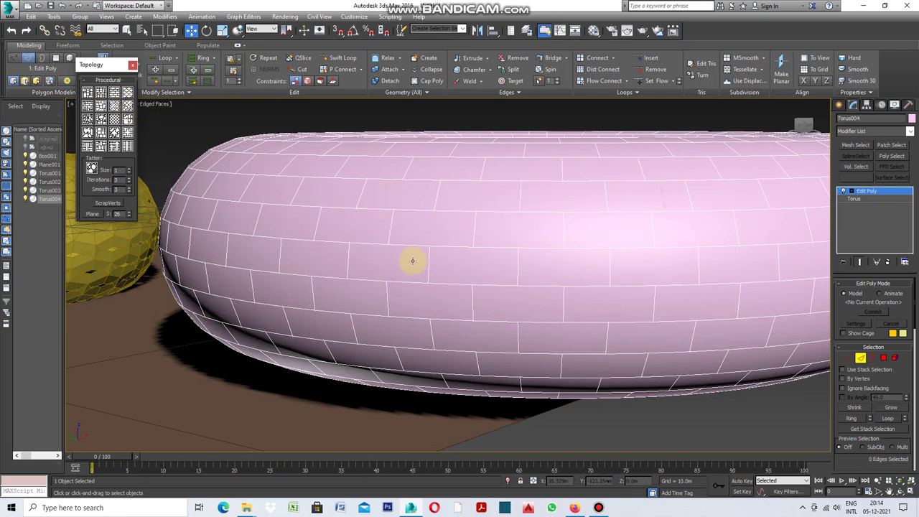
{"action": "key", "text": "ctrl+z"}
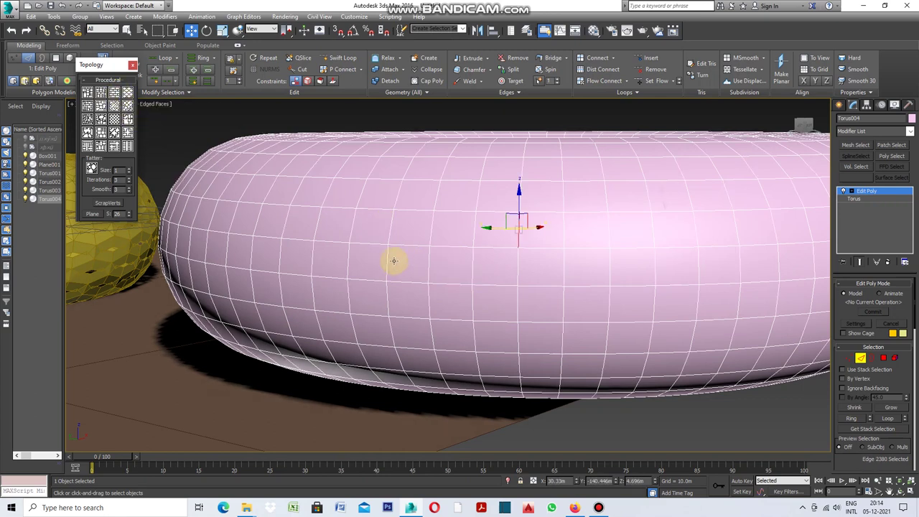
{"action": "left_click", "coordinate": [128, 93]}
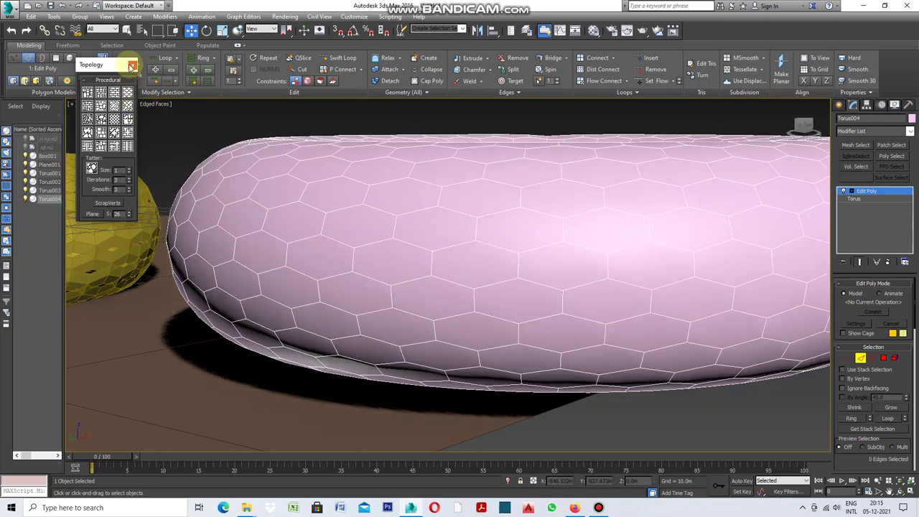
{"action": "left_click", "coordinate": [133, 66]}
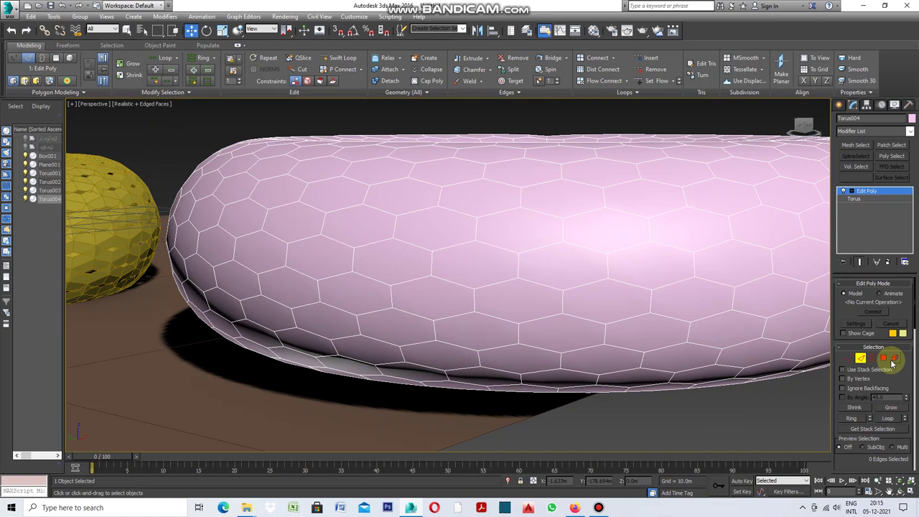
{"action": "left_click", "coordinate": [883, 358]}
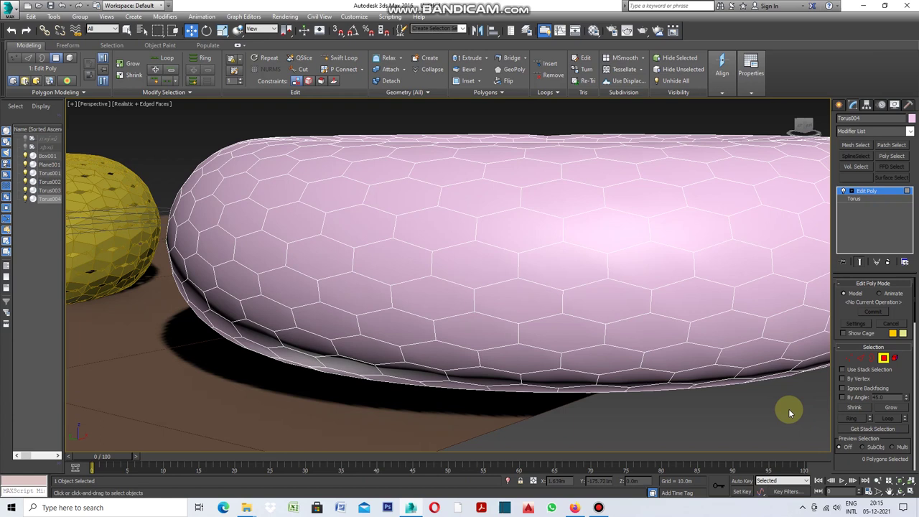
Select all of Torus004's hexagon polygons with Ctrl+A, zoom out, and leave polygon editing.
{"action": "key", "text": "ctrl+a"}
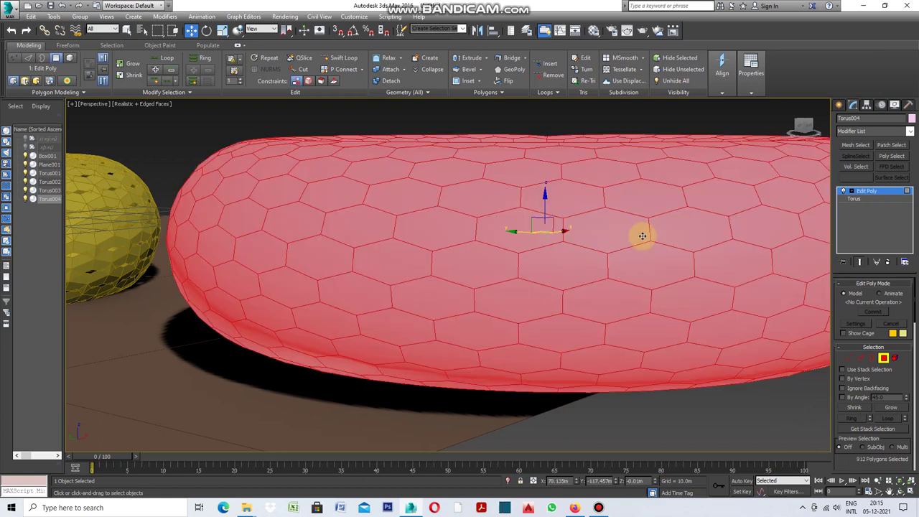
{"action": "scroll", "coordinate": [457, 345], "scroll_direction": "down", "scroll_amount": 5}
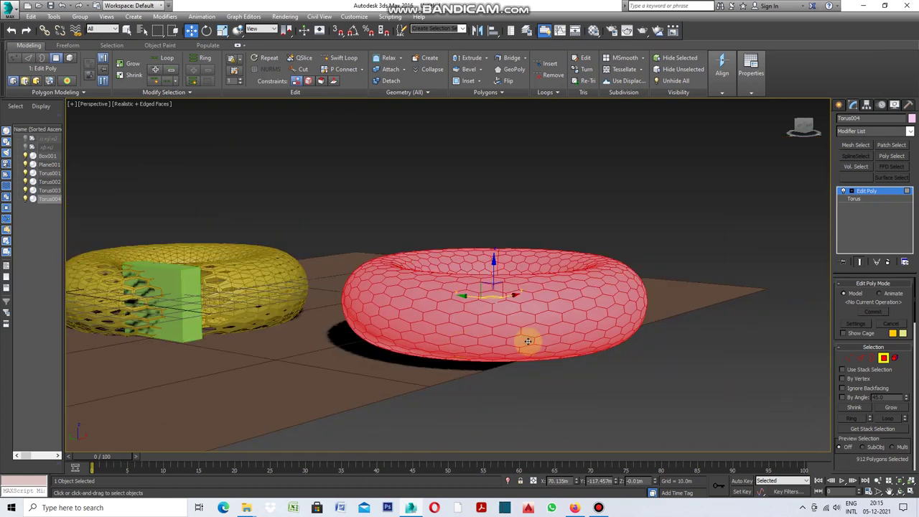
{"action": "left_click", "coordinate": [839, 106]}
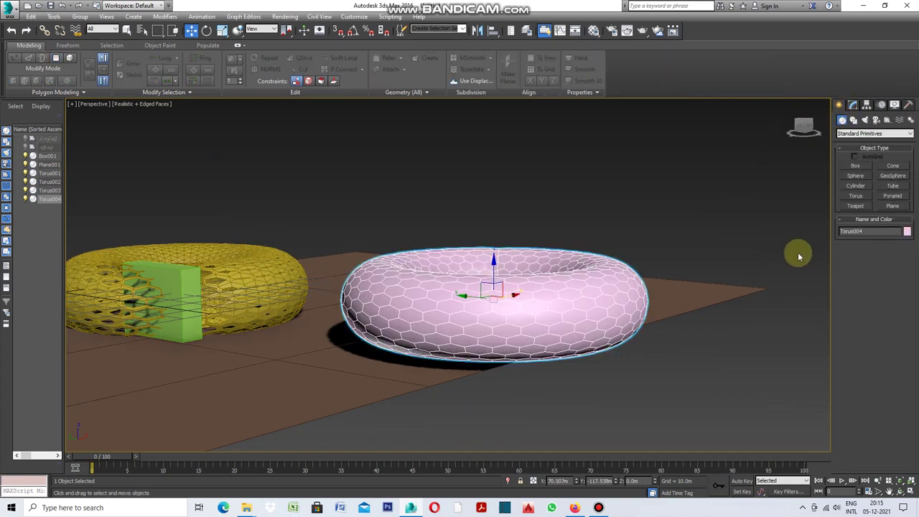
{"action": "left_click", "coordinate": [853, 106]}
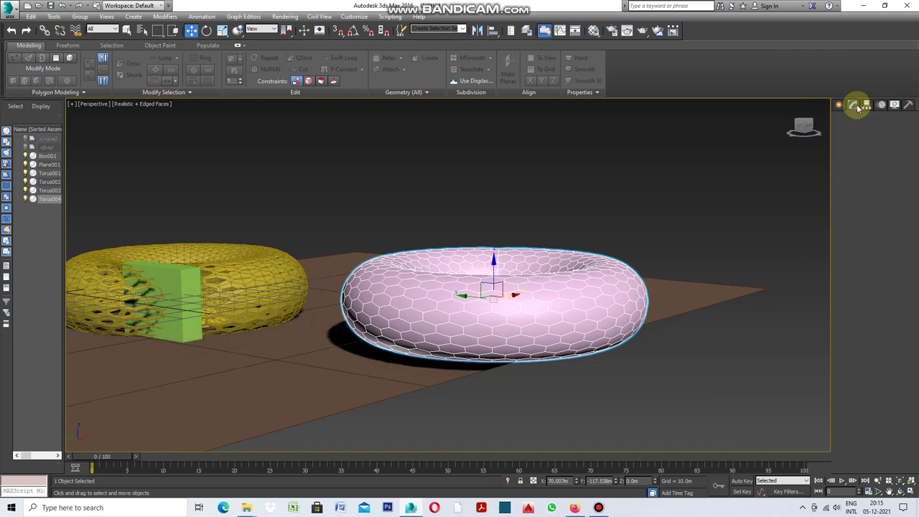
Add a second Edit Poly in Animate mode, select the pink torus, and enter Polygon level.
{"action": "left_click", "coordinate": [911, 133]}
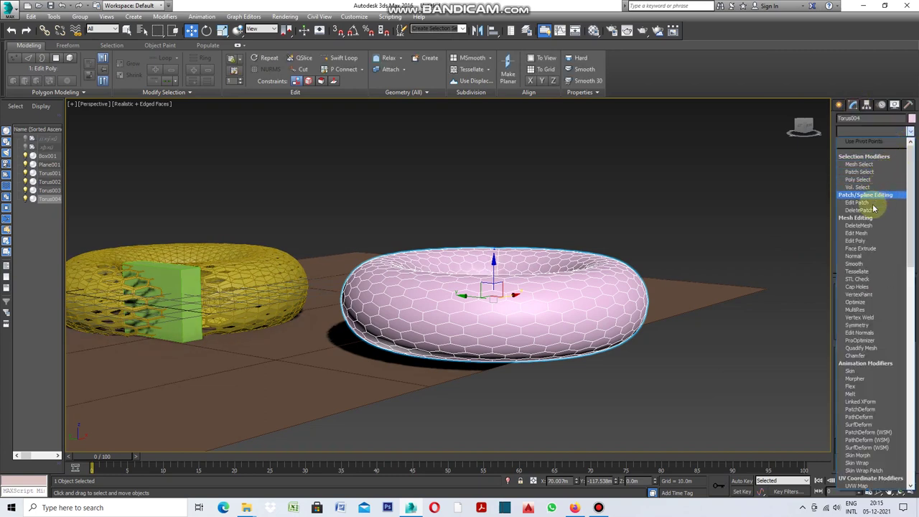
{"action": "left_click", "coordinate": [866, 241]}
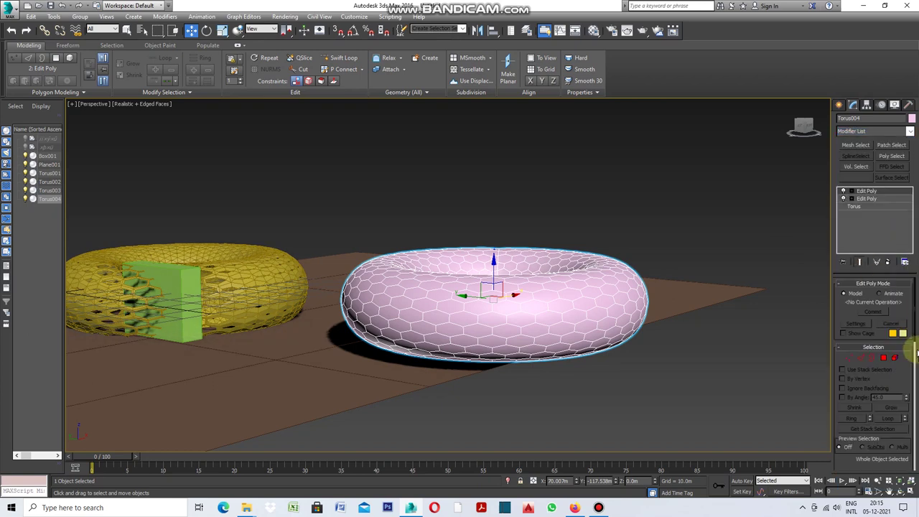
{"action": "left_click", "coordinate": [880, 294]}
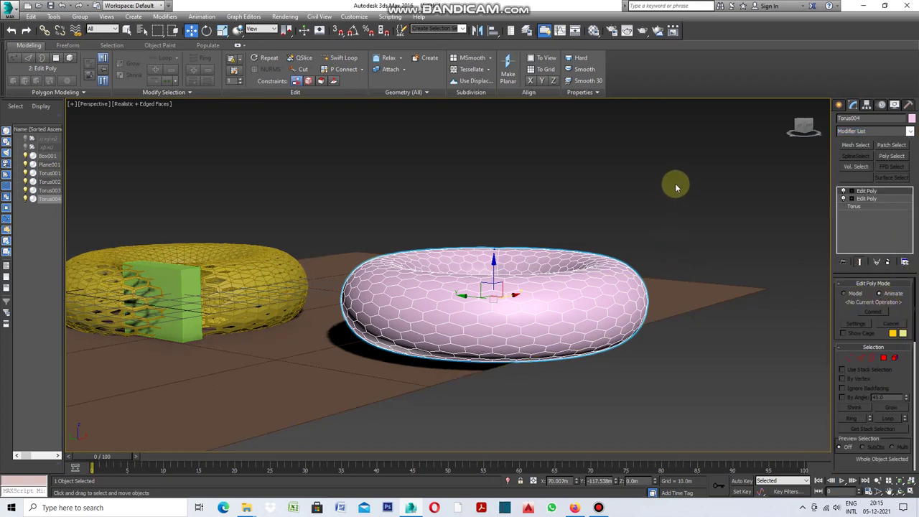
{"action": "left_click_drag", "start_coordinate": [683, 170], "coordinate": [333, 372]}
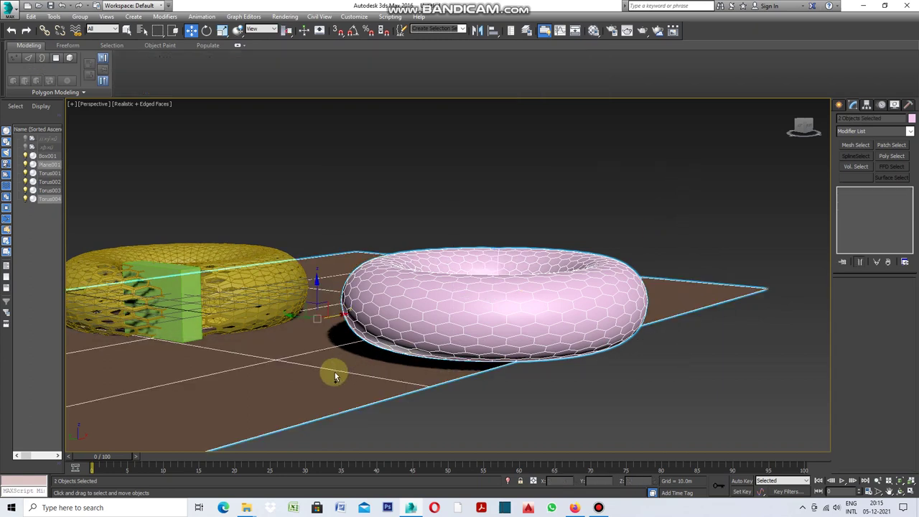
{"action": "left_click", "coordinate": [582, 315]}
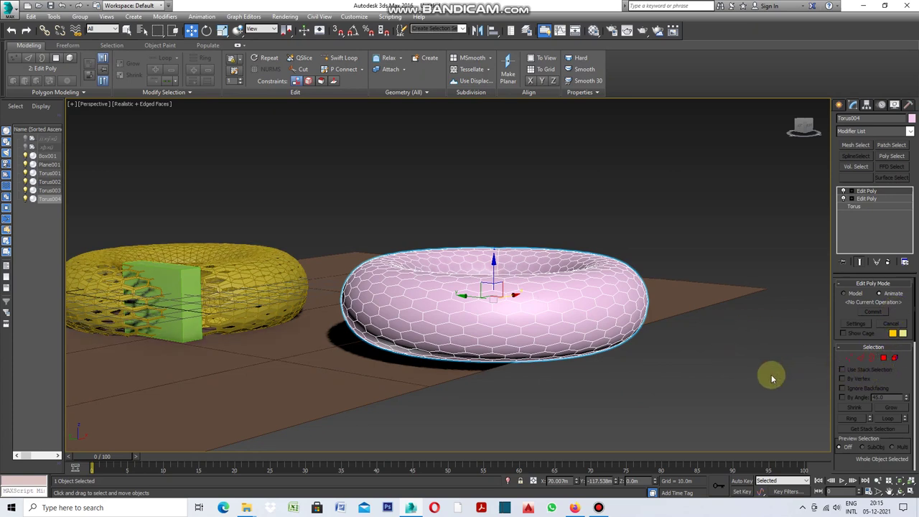
{"action": "left_click", "coordinate": [883, 358]}
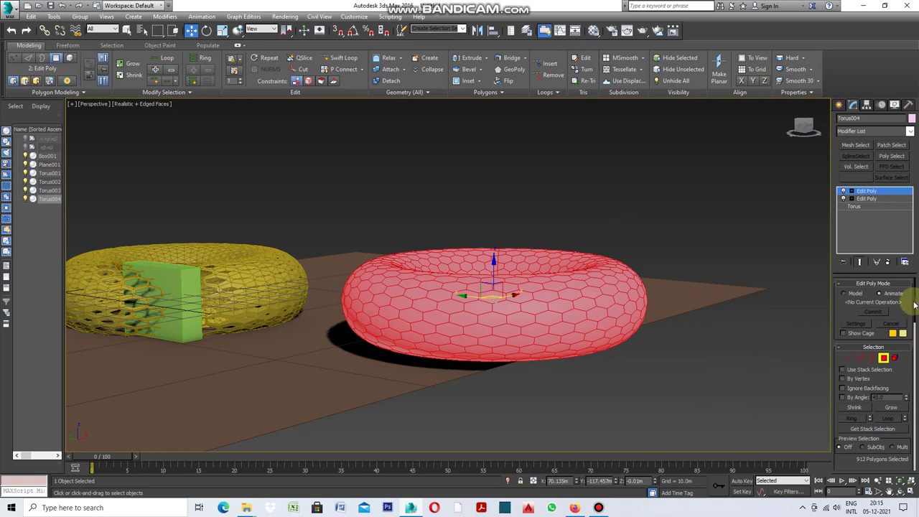
{"action": "left_click_drag", "start_coordinate": [914, 306], "coordinate": [914, 319]}
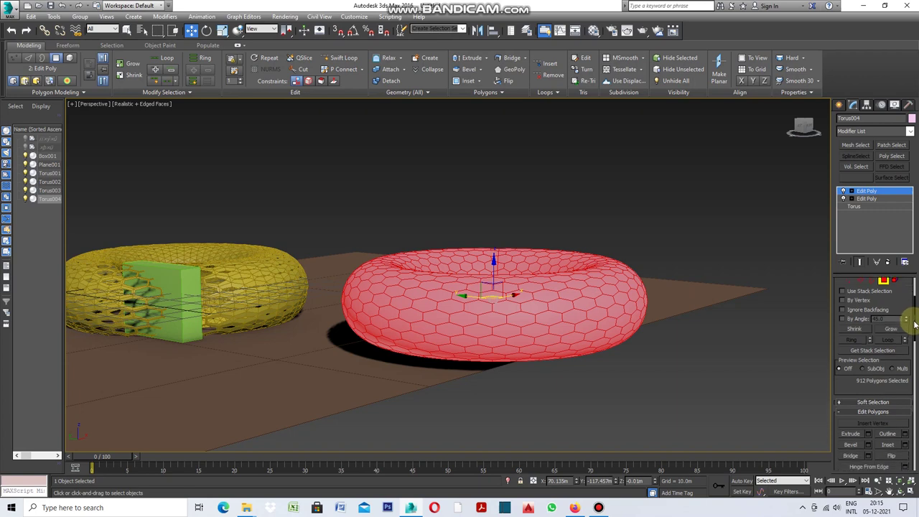
Inset each hexagon polygon individually by 0.2m and commit the inset.
{"action": "left_click_drag", "start_coordinate": [914, 319], "coordinate": [913, 330]}
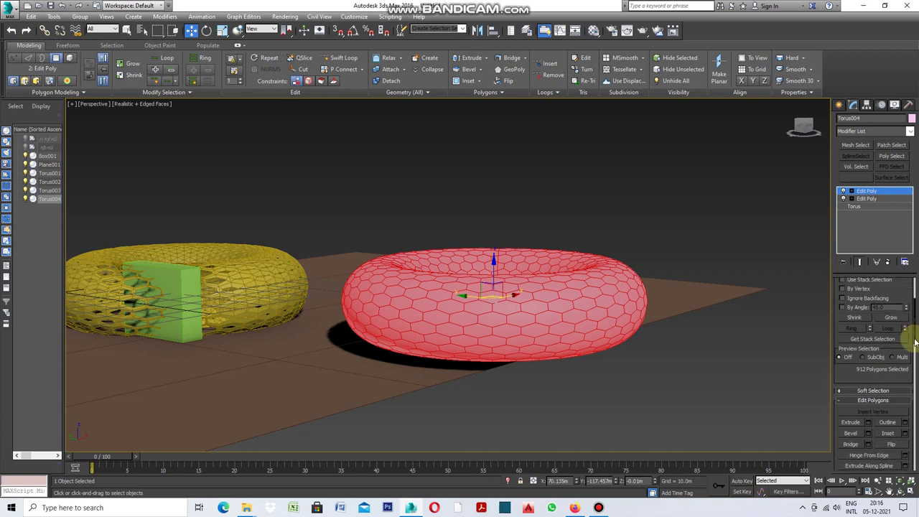
{"action": "left_click", "coordinate": [906, 439]}
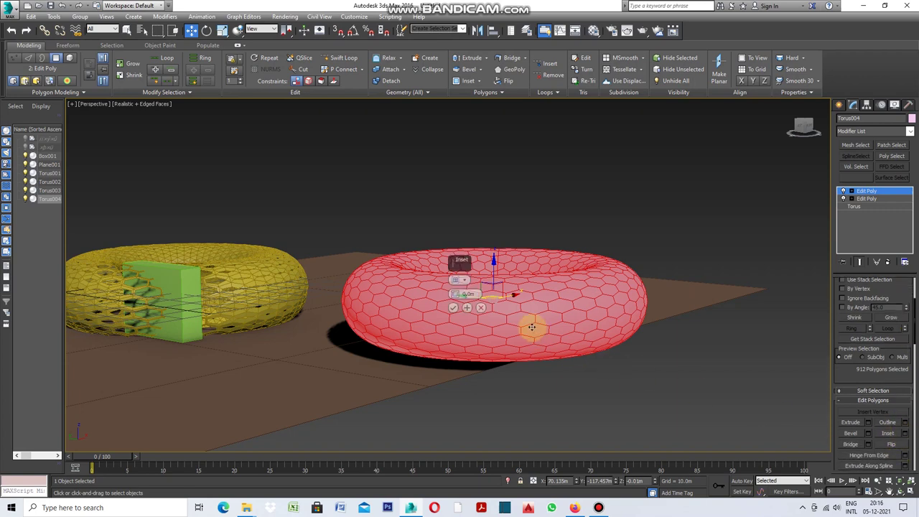
{"action": "scroll", "coordinate": [531, 327], "scroll_direction": "up", "scroll_amount": 3}
{"action": "scroll", "coordinate": [532, 327], "scroll_direction": "up", "scroll_amount": 2}
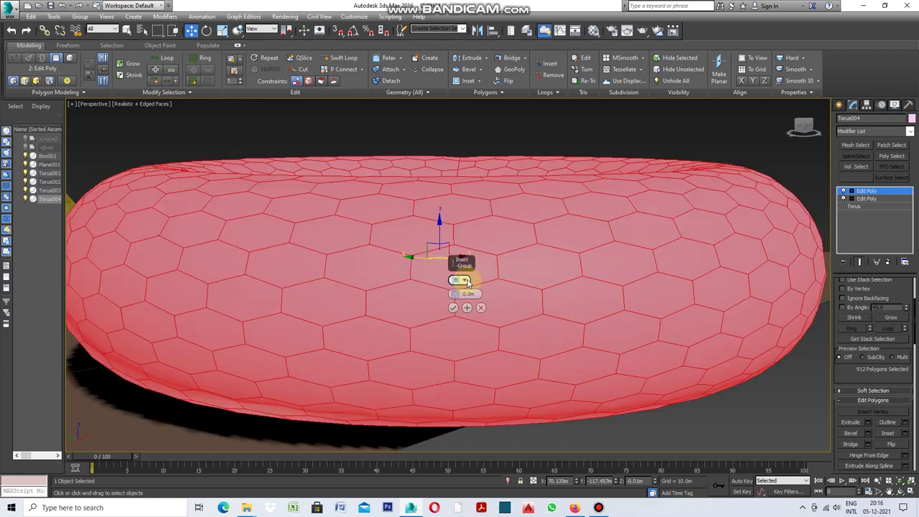
{"action": "left_click", "coordinate": [465, 281]}
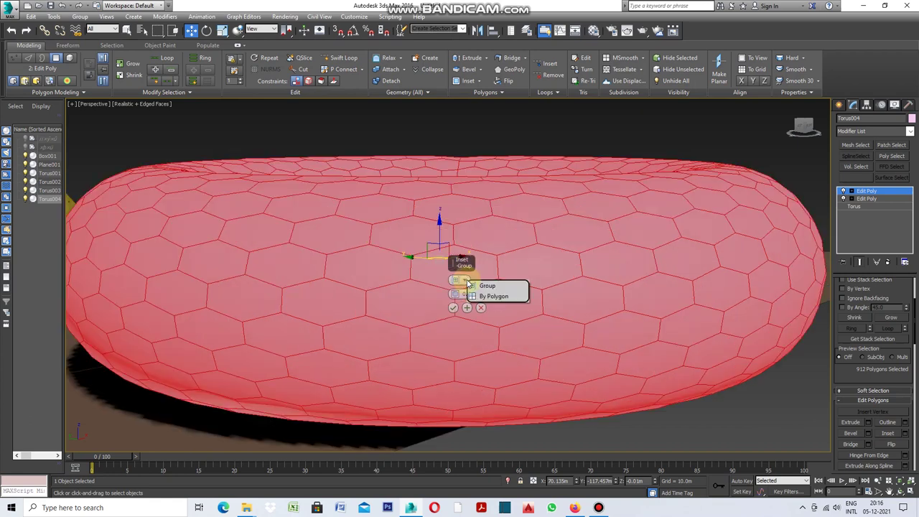
{"action": "left_click", "coordinate": [502, 299]}
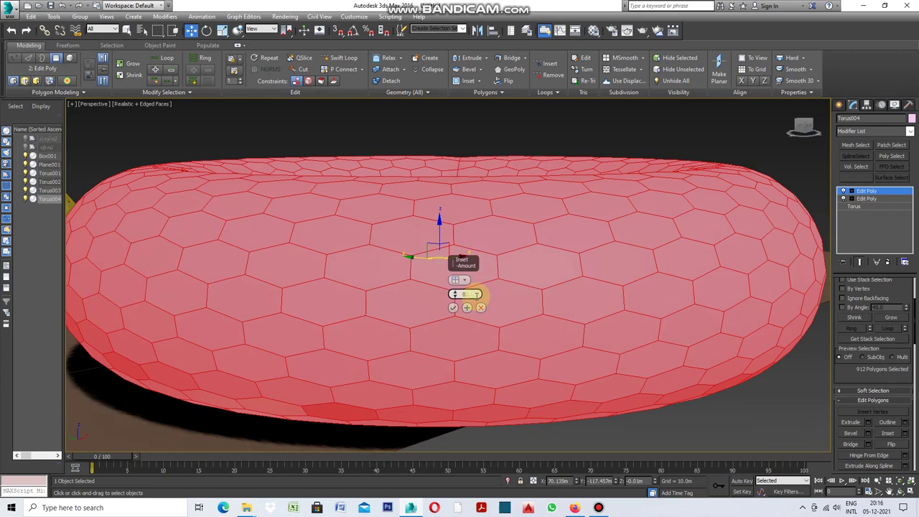
{"action": "key", "text": "Return"}
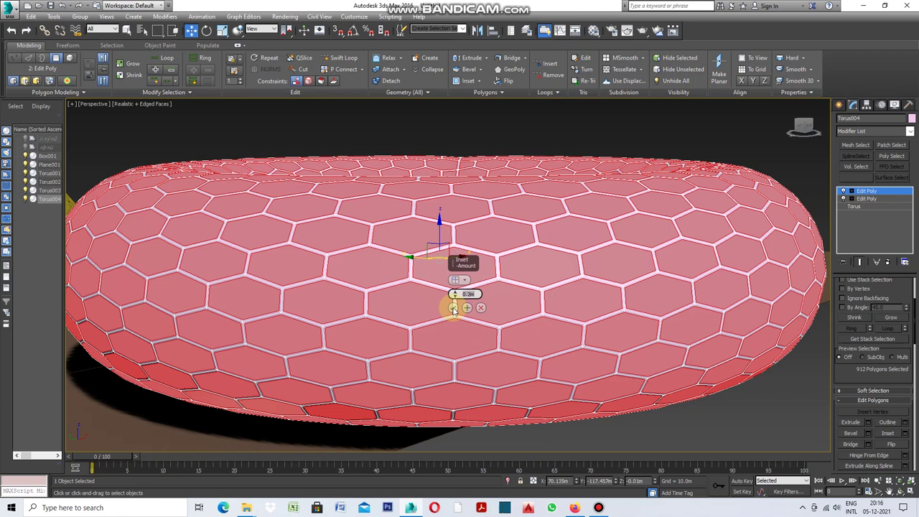
{"action": "left_click", "coordinate": [453, 308]}
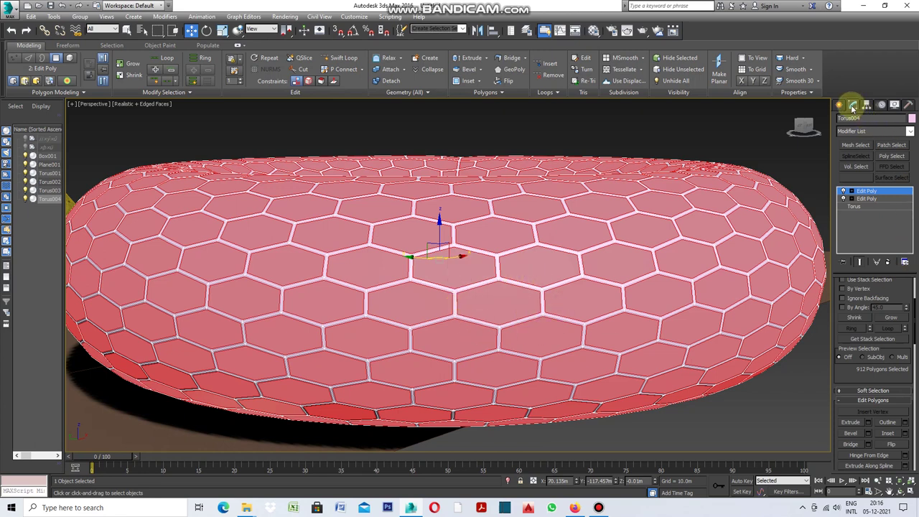
{"action": "left_click", "coordinate": [909, 130]}
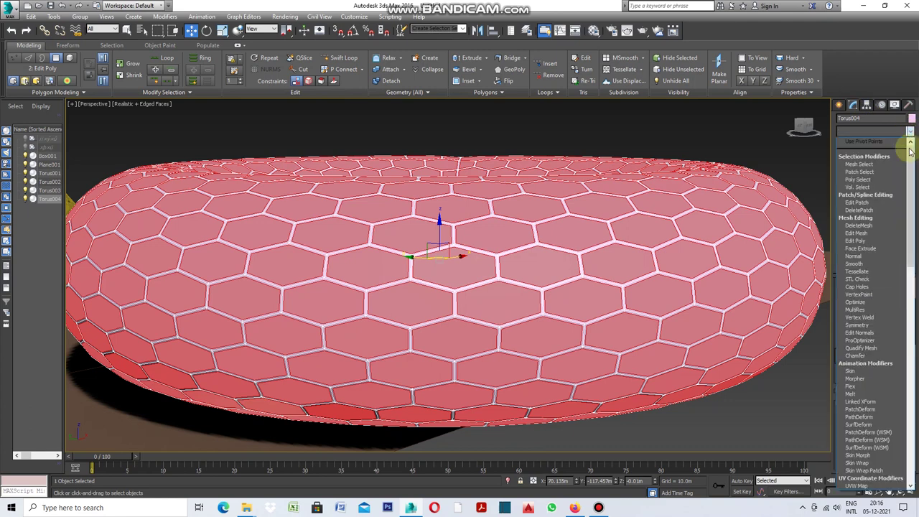
Apply DeleteMesh to cut out the inset hexagon centres, then add an Edit Poly above it.
{"action": "left_click", "coordinate": [864, 227]}
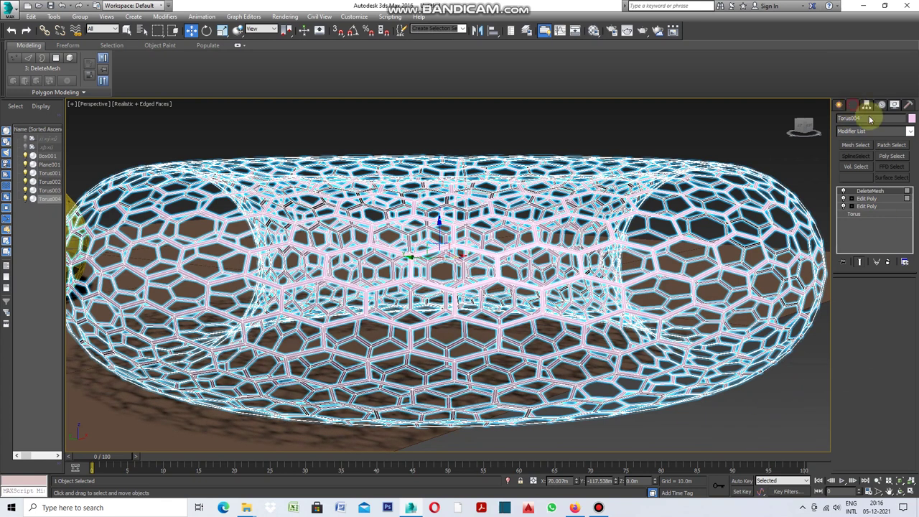
{"action": "left_click", "coordinate": [911, 133]}
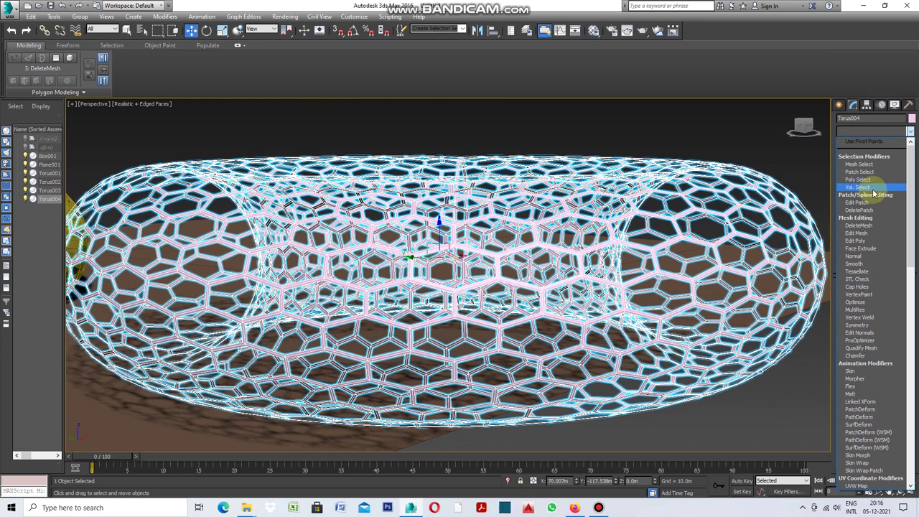
{"action": "left_click", "coordinate": [853, 240]}
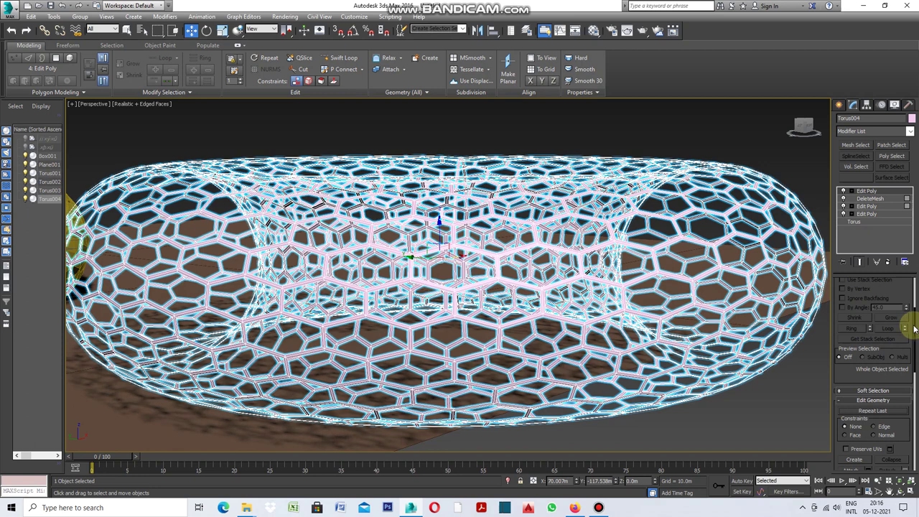
{"action": "left_click_drag", "start_coordinate": [914, 327], "coordinate": [916, 286]}
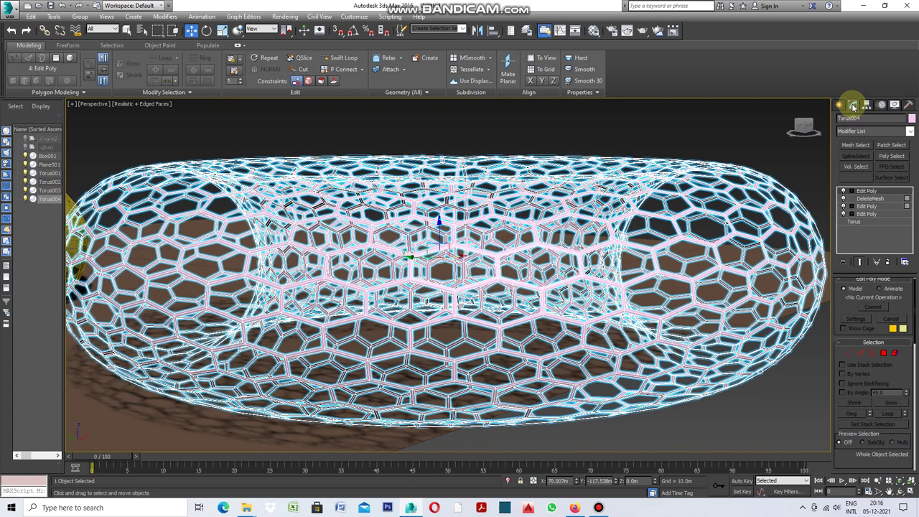
Add a Morpher to Torus004 and capture its lattice shape as target '01' in channel 1.
{"action": "left_click", "coordinate": [910, 132]}
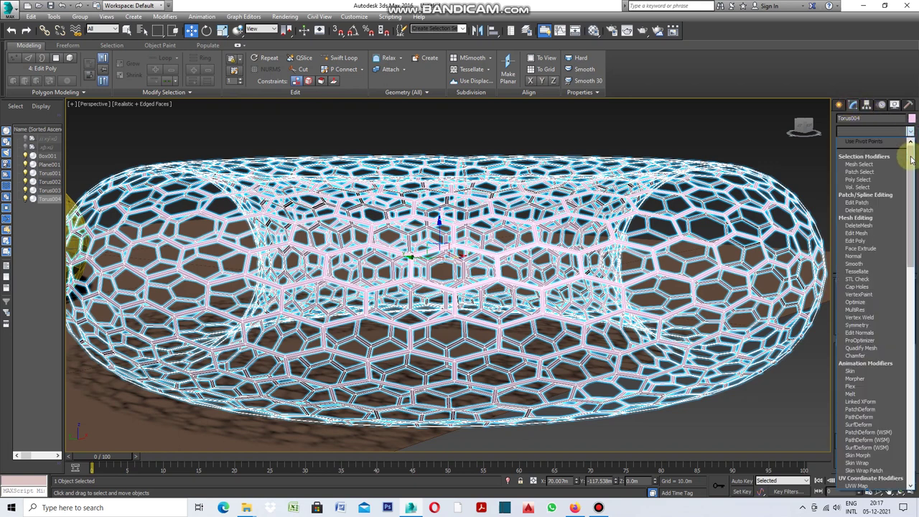
{"action": "left_click_drag", "start_coordinate": [911, 160], "coordinate": [911, 188]}
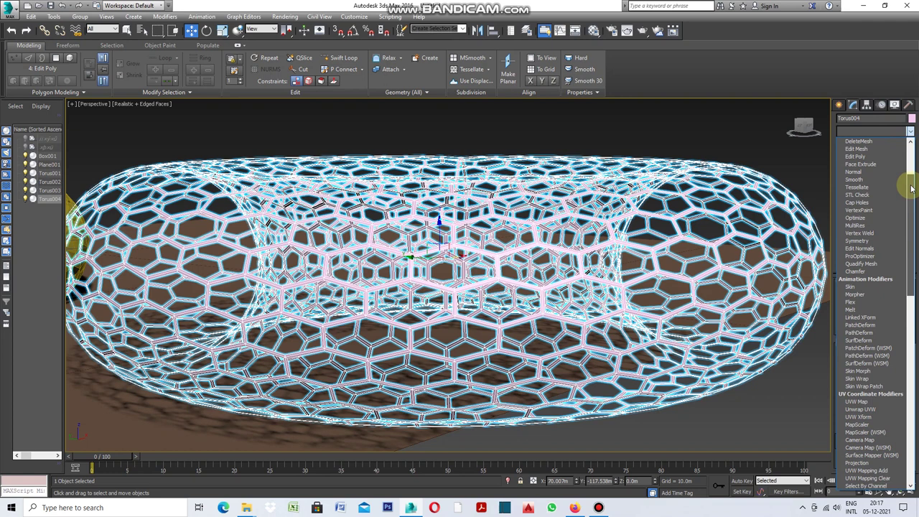
{"action": "mouse_move", "coordinate": [912, 189]}
{"action": "left_mouse_down"}
{"action": "mouse_move", "coordinate": [911, 217]}
{"action": "mouse_move", "coordinate": [916, 176]}
{"action": "left_mouse_up"}
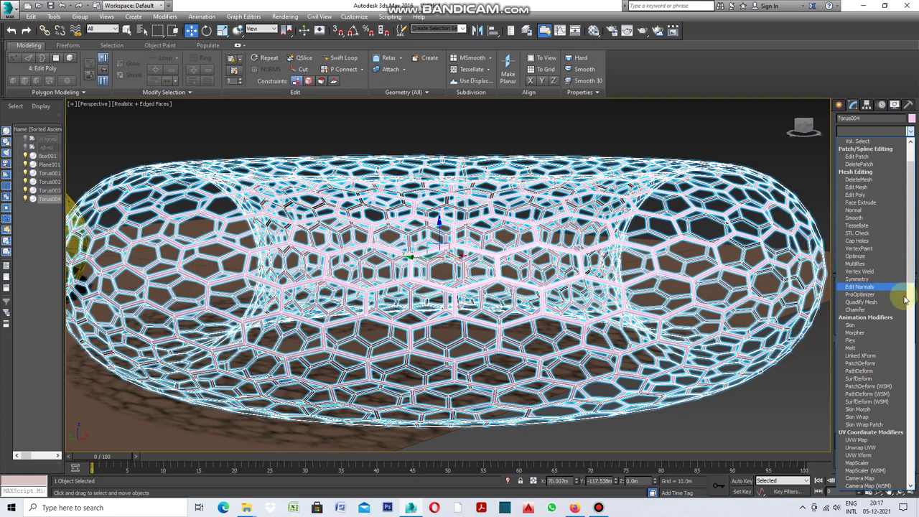
{"action": "left_click", "coordinate": [861, 335]}
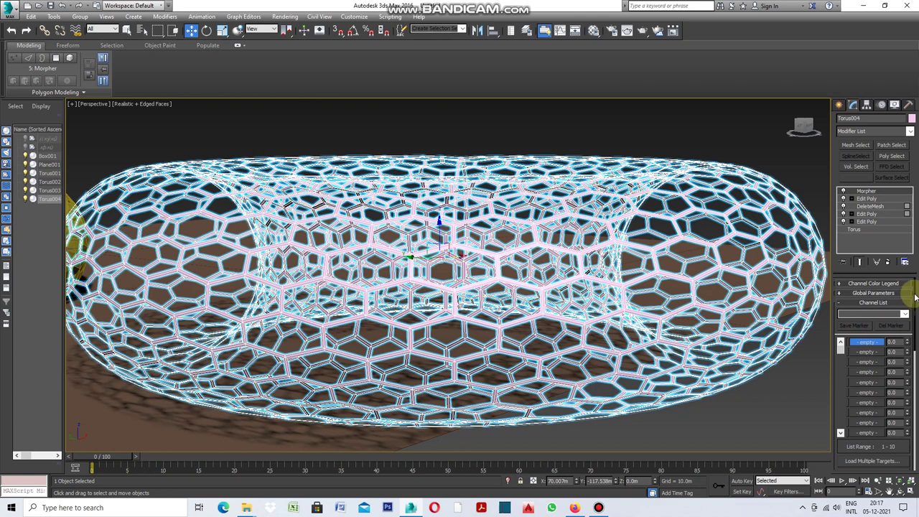
{"action": "left_click_drag", "start_coordinate": [915, 297], "coordinate": [913, 375]}
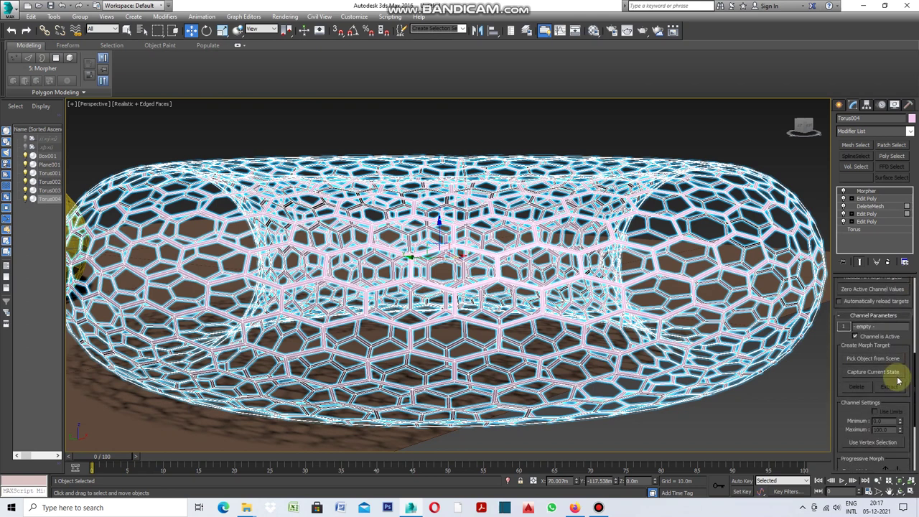
{"action": "left_click", "coordinate": [868, 371]}
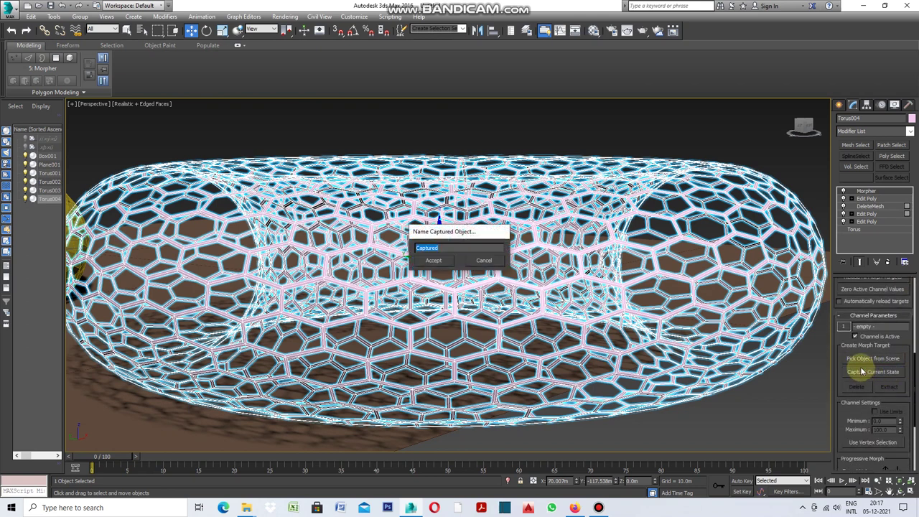
{"action": "type", "text": "o"}
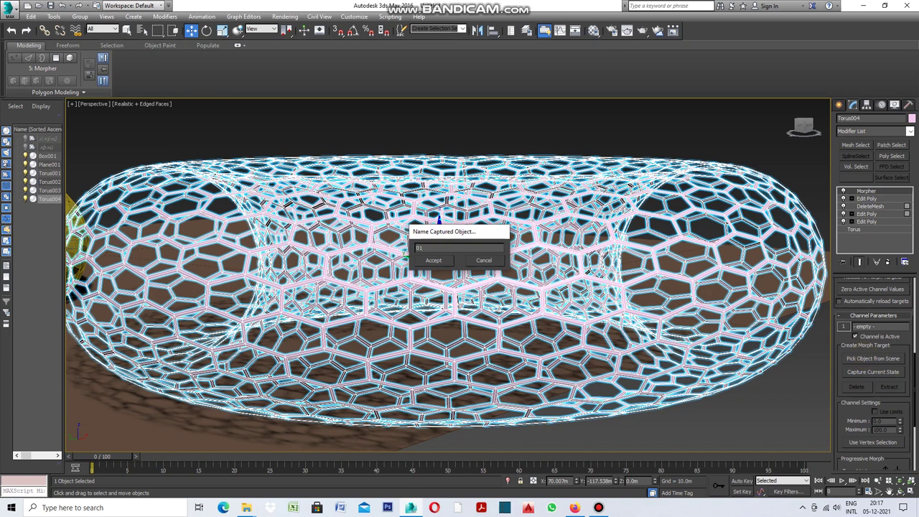
{"action": "left_click", "coordinate": [433, 260]}
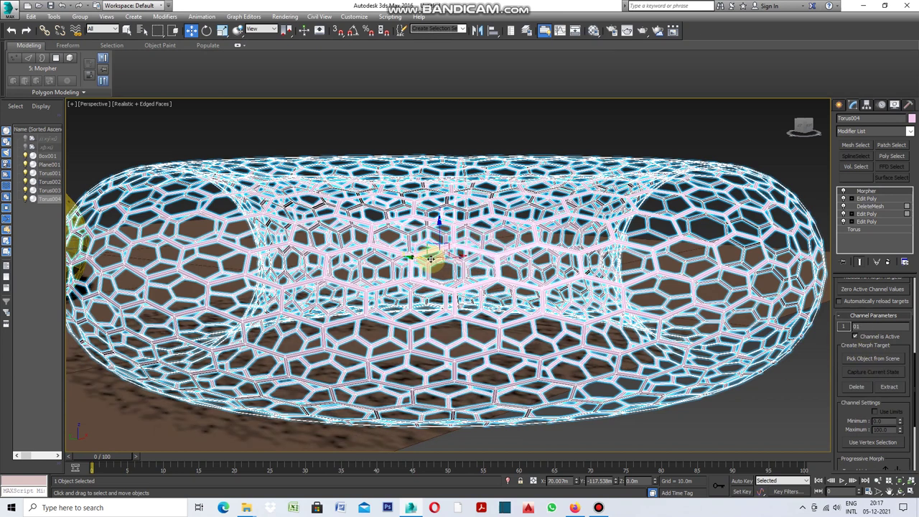
{"action": "left_click_drag", "start_coordinate": [915, 387], "coordinate": [915, 289]}
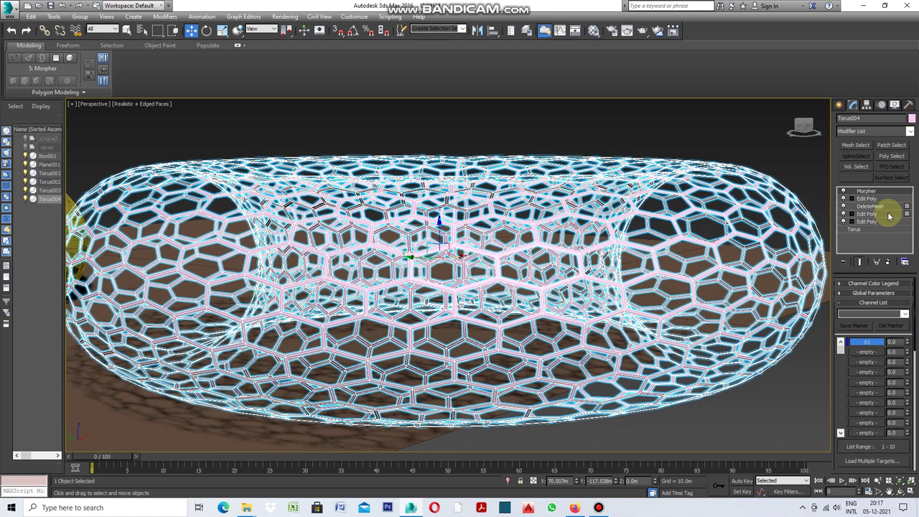
{"action": "left_click", "coordinate": [872, 199]}
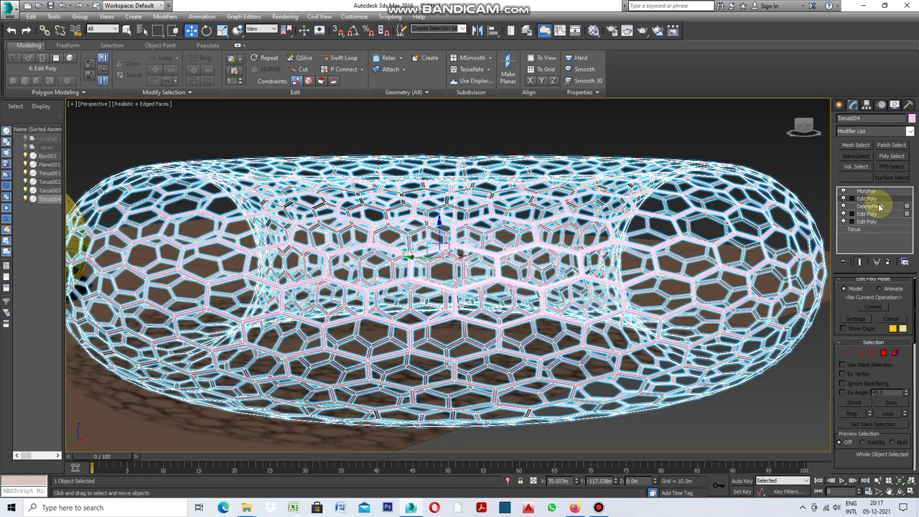
In the lower Edit Poly, raise the Inset amount to about 1.34m and commit it.
{"action": "left_click", "coordinate": [875, 215]}
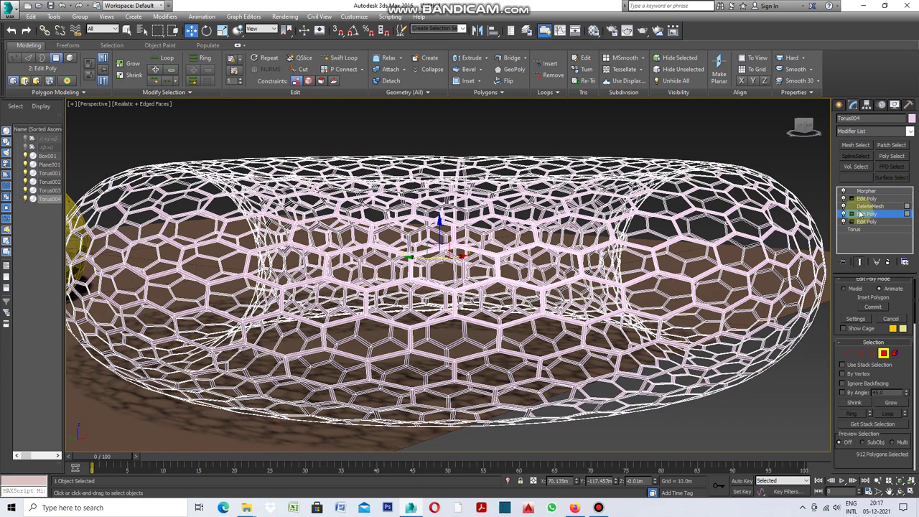
{"action": "left_click", "coordinate": [856, 320]}
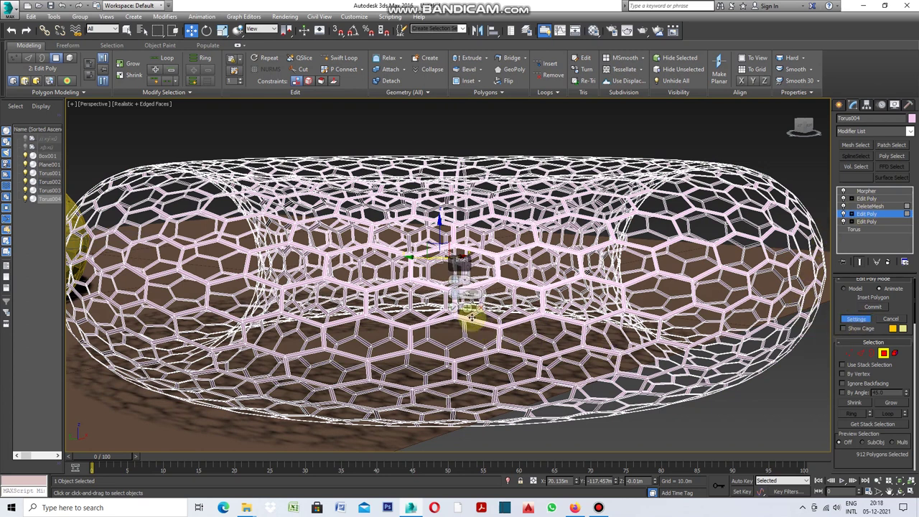
{"action": "scroll", "coordinate": [471, 316], "scroll_direction": "up", "scroll_amount": 4}
{"action": "scroll", "coordinate": [488, 311], "scroll_direction": "down", "scroll_amount": 4}
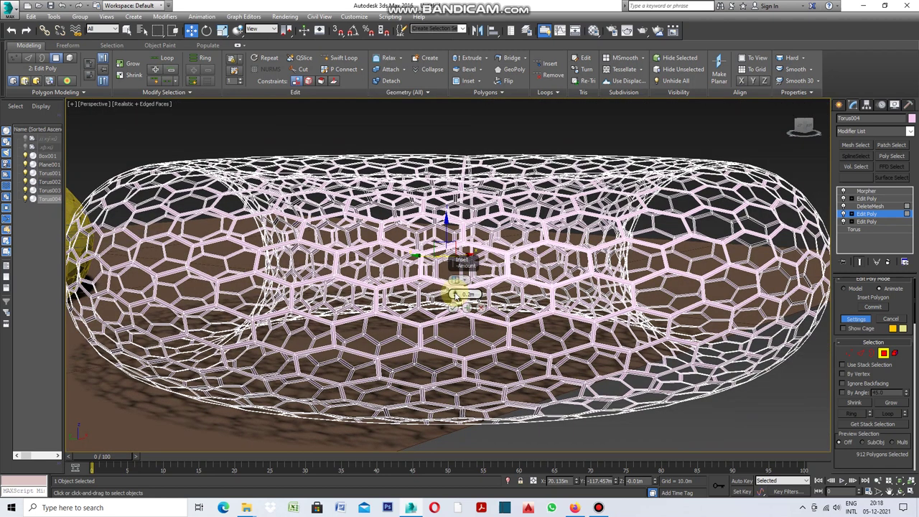
{"action": "left_click_drag", "start_coordinate": [454, 293], "coordinate": [455, 289]}
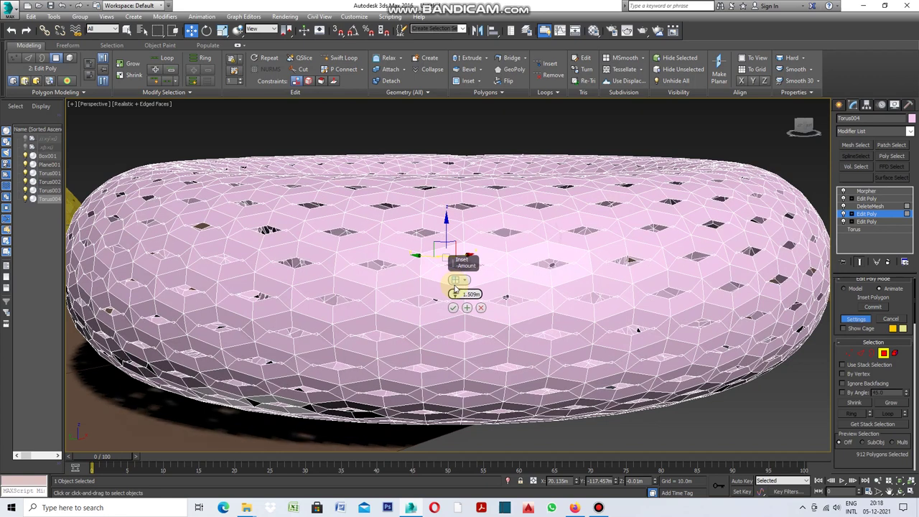
{"action": "left_click_drag", "start_coordinate": [454, 286], "coordinate": [454, 291]}
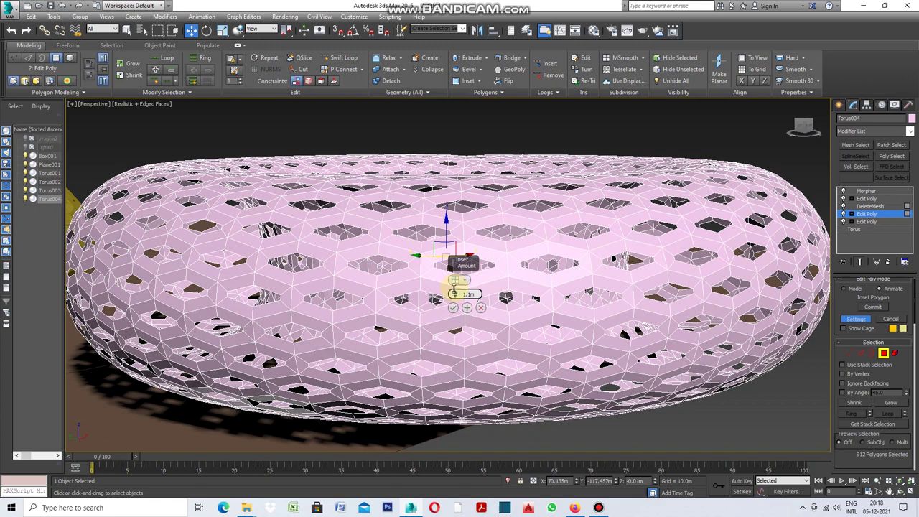
{"action": "left_click_drag", "start_coordinate": [455, 291], "coordinate": [455, 290]}
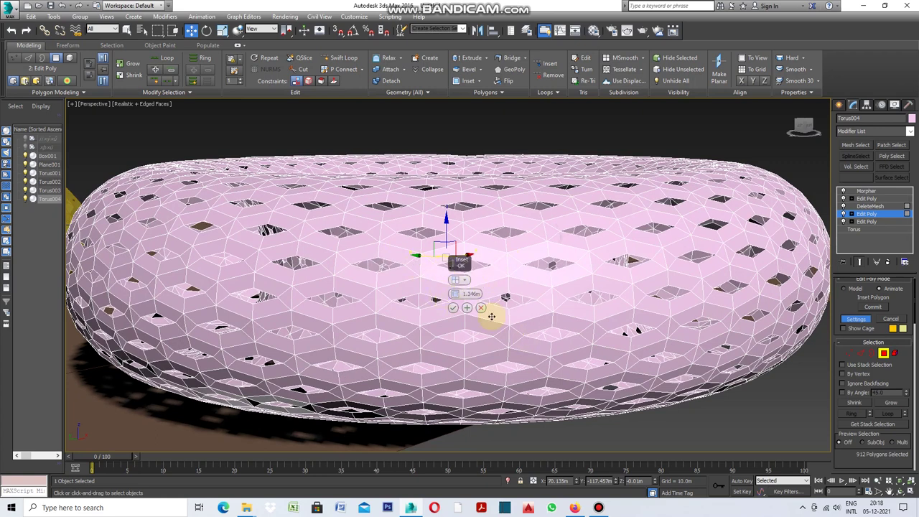
{"action": "left_click", "coordinate": [453, 308]}
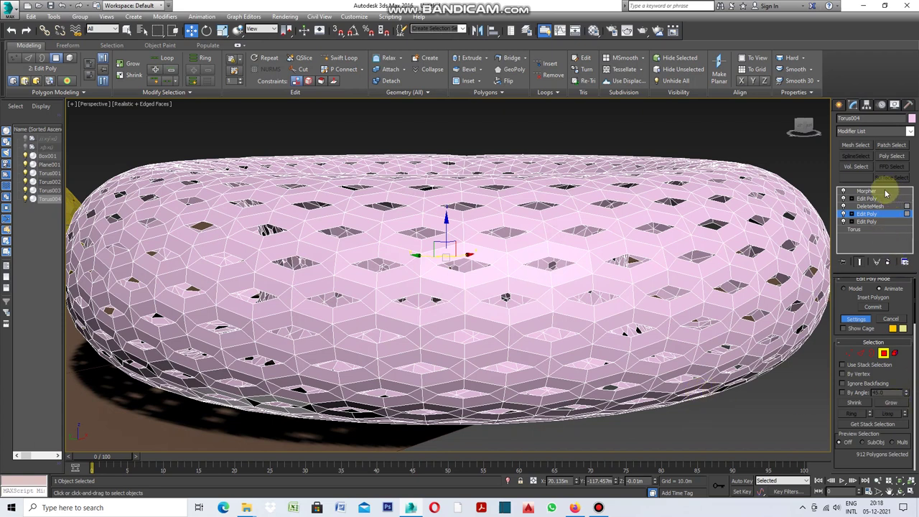
{"action": "left_click", "coordinate": [882, 191]}
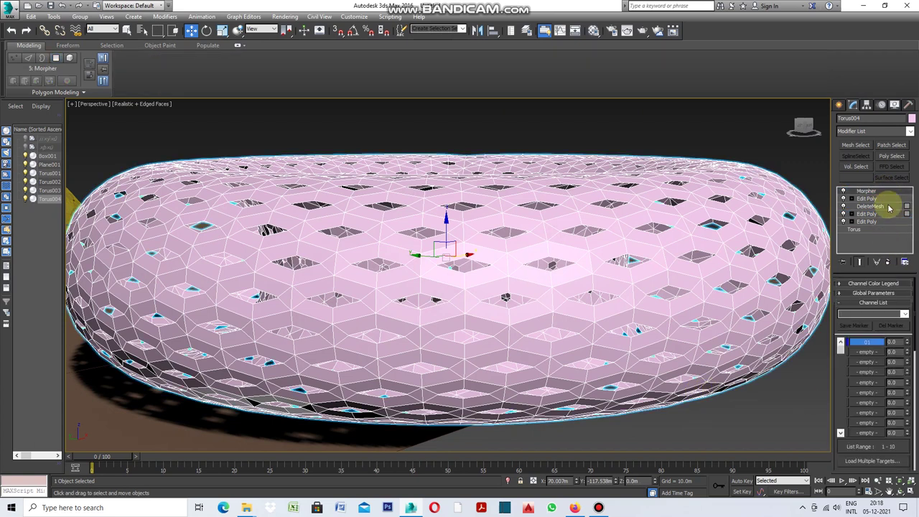
Capture the small-hole shape as morph target '02' in the next empty channel.
{"action": "left_click", "coordinate": [867, 352]}
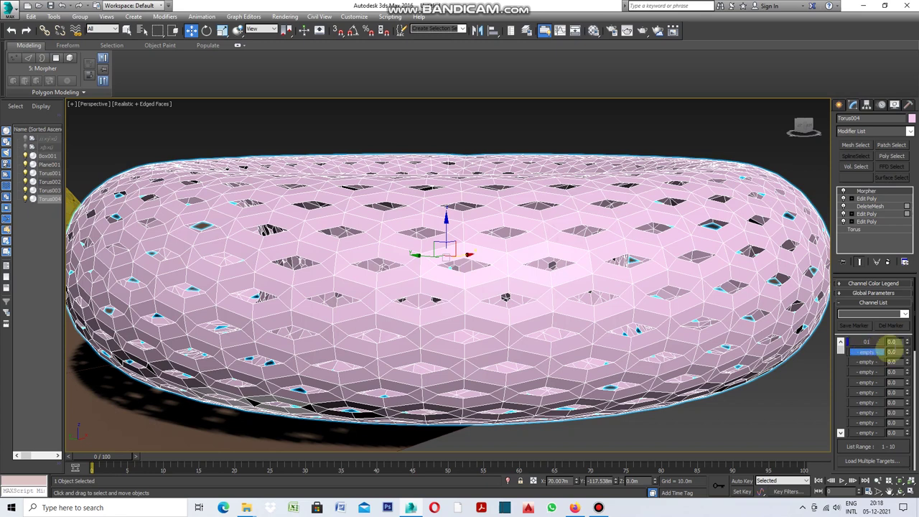
{"action": "left_click_drag", "start_coordinate": [915, 321], "coordinate": [915, 388]}
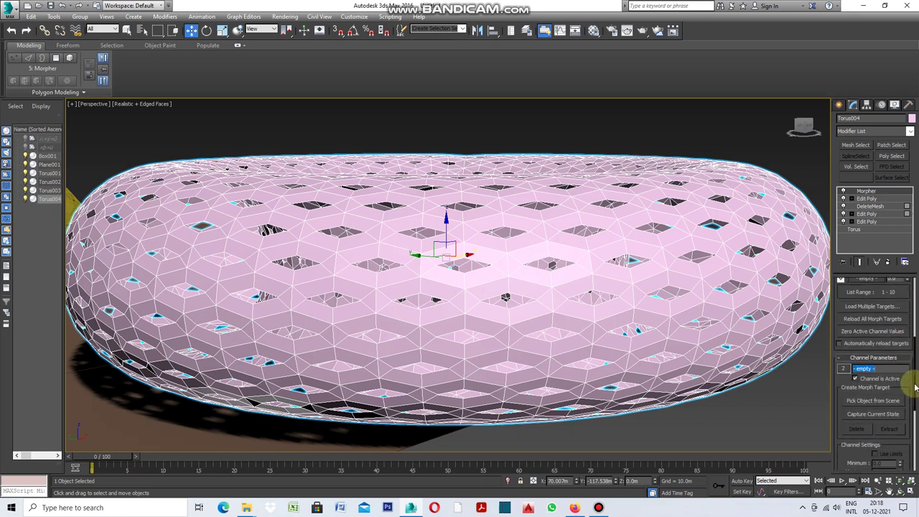
{"action": "left_click", "coordinate": [888, 416]}
{"action": "type", "text": "02"}
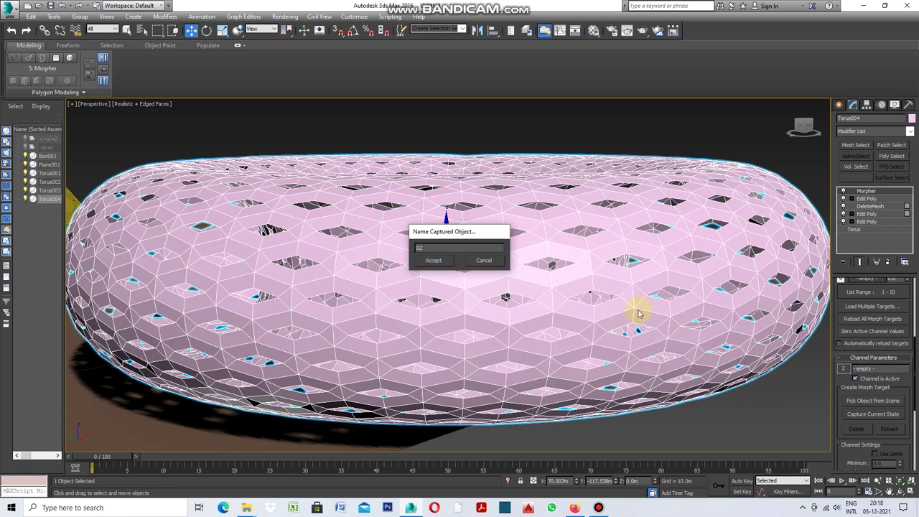
{"action": "left_click", "coordinate": [437, 260]}
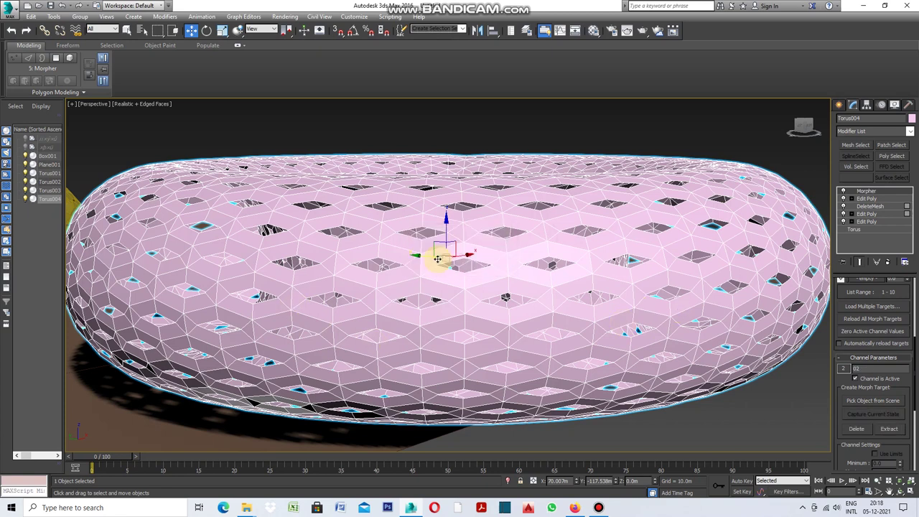
{"action": "left_click_drag", "start_coordinate": [911, 375], "coordinate": [915, 302]}
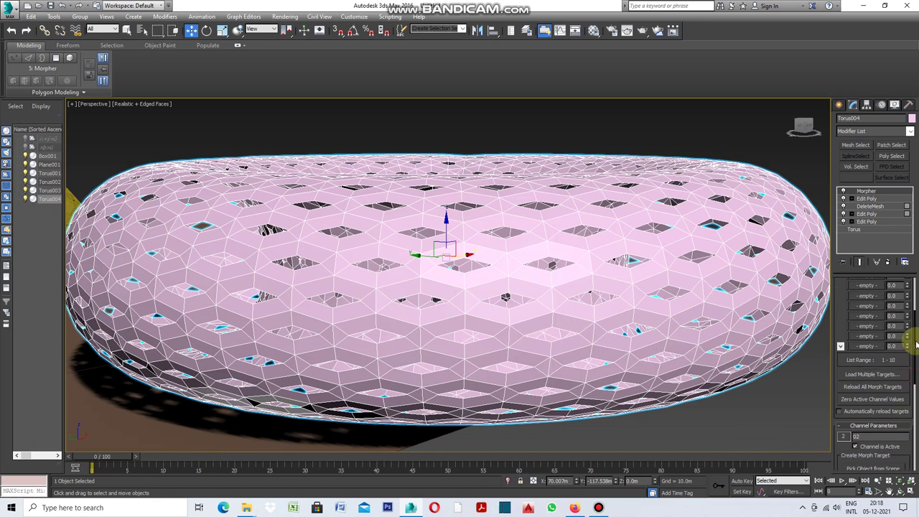
Select morph channel 02 and reselect Torus004 so its morph channels show.
{"action": "left_click", "coordinate": [873, 352]}
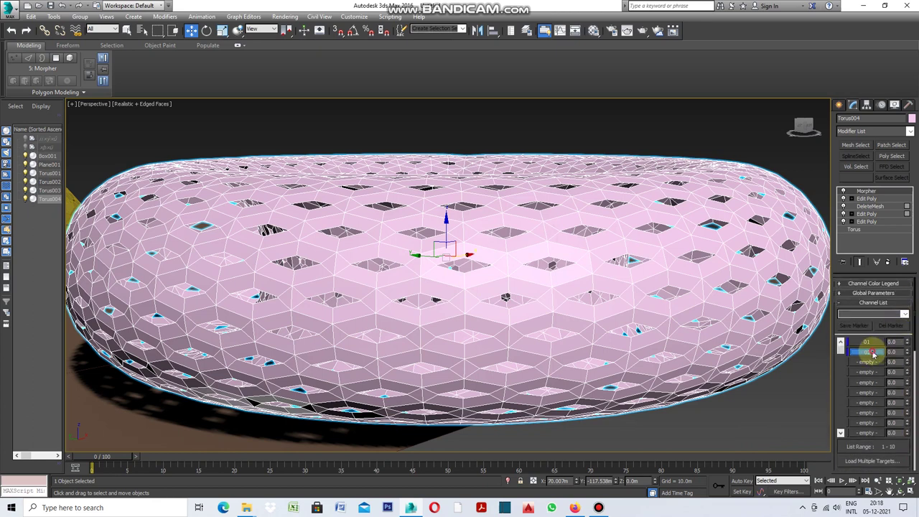
{"action": "left_click", "coordinate": [611, 305]}
{"action": "left_click", "coordinate": [611, 306]}
{"action": "left_click", "coordinate": [611, 306]}
{"action": "left_click", "coordinate": [610, 305]}
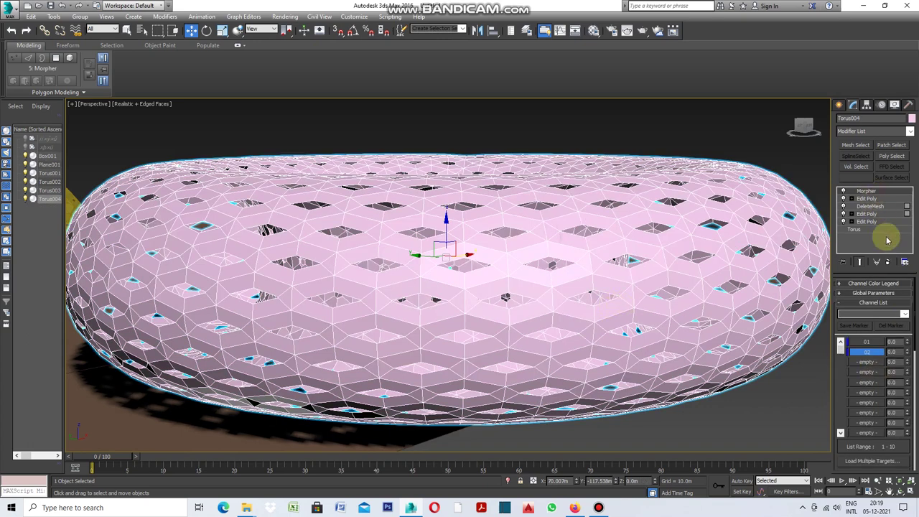
{"action": "left_click", "coordinate": [868, 343]}
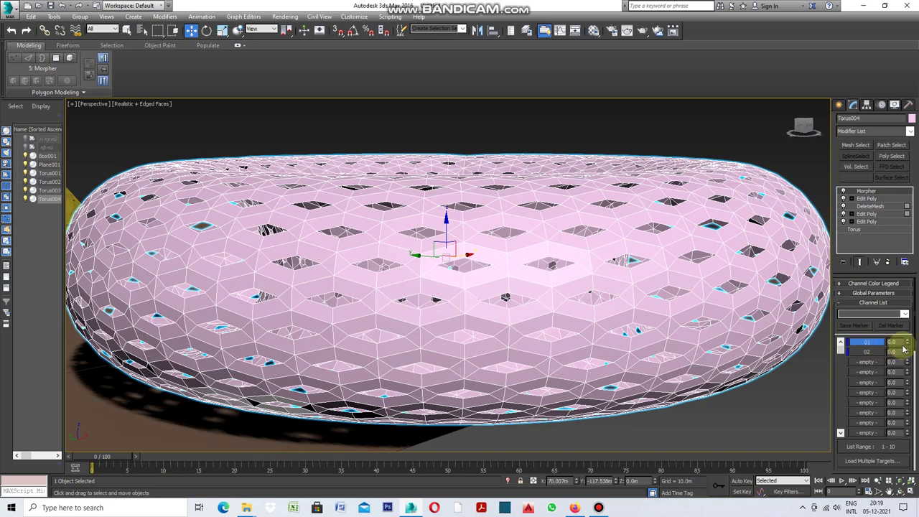
{"action": "left_click_drag", "start_coordinate": [907, 343], "coordinate": [901, 285]}
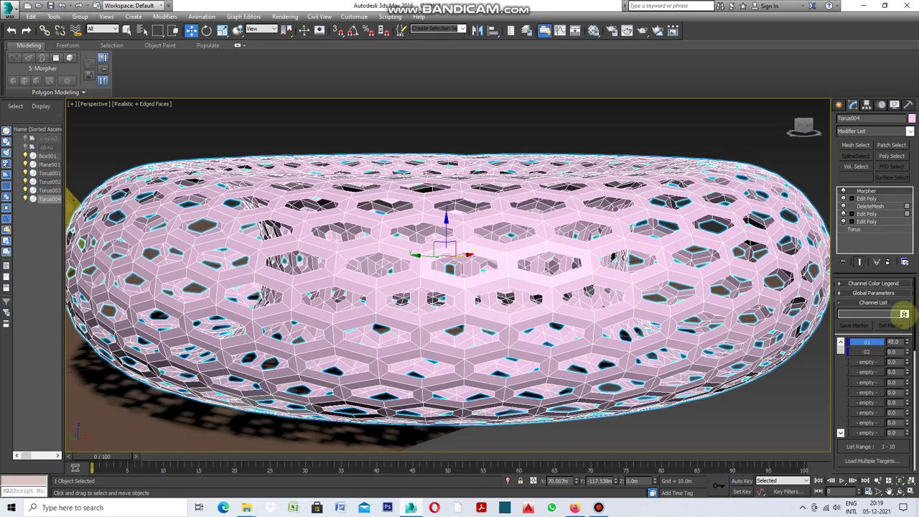
{"action": "left_click_drag", "start_coordinate": [901, 305], "coordinate": [907, 286]}
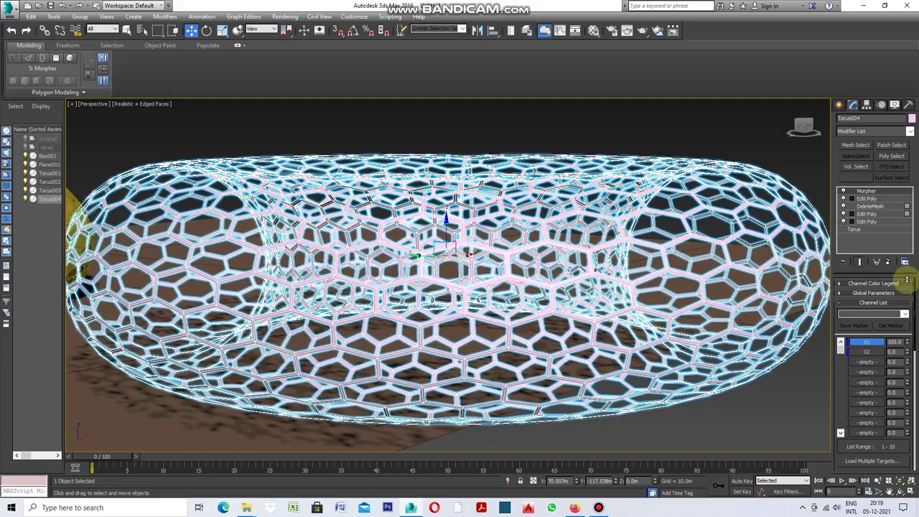
{"action": "left_click_drag", "start_coordinate": [906, 279], "coordinate": [913, 351]}
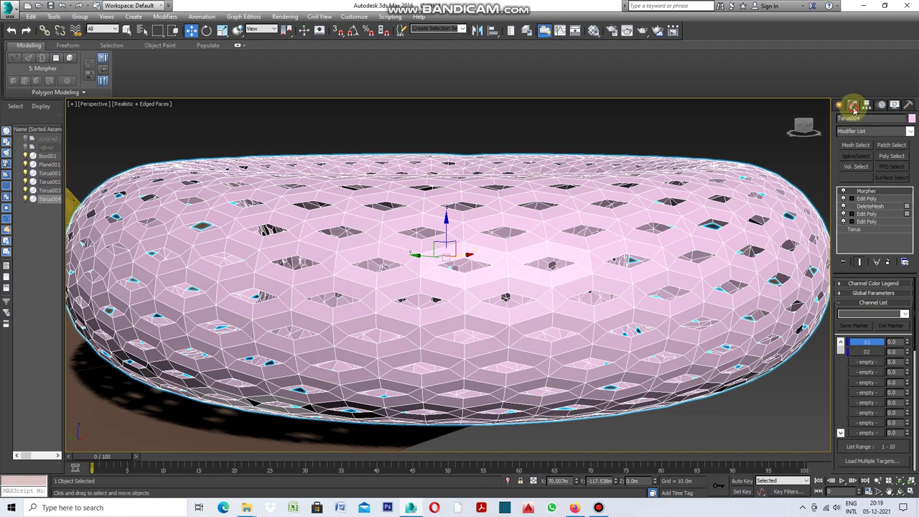
{"action": "left_click", "coordinate": [910, 133]}
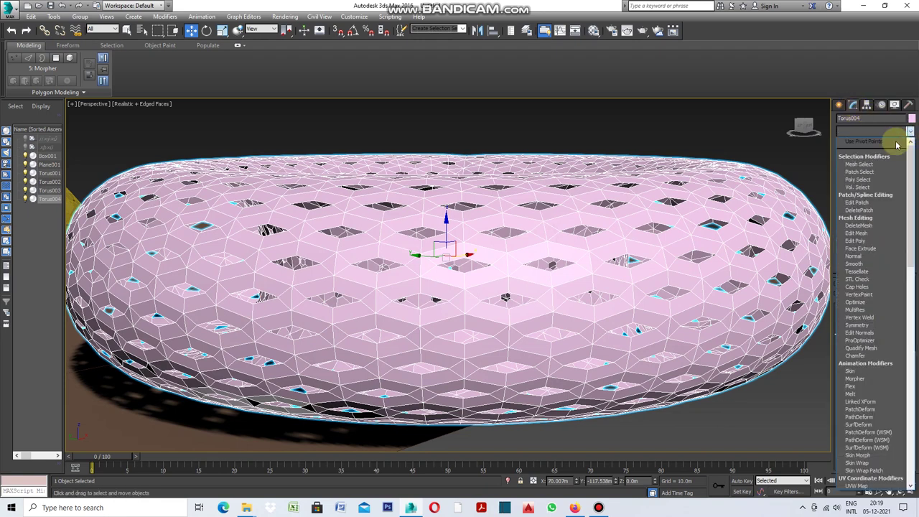
Add Vol. Select at Vertex level with a Mesh Object volume, soft selection on, Falloff 5.
{"action": "left_click", "coordinate": [870, 188]}
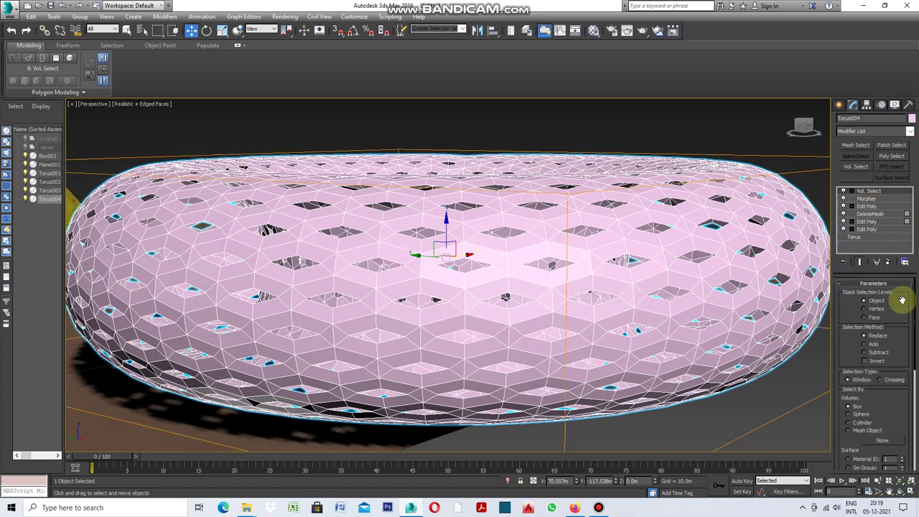
{"action": "left_click", "coordinate": [864, 309]}
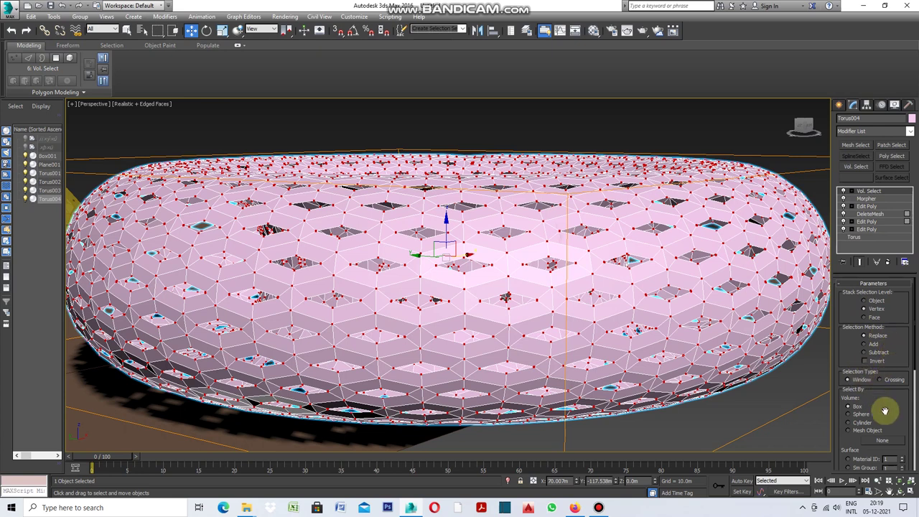
{"action": "left_click", "coordinate": [849, 430]}
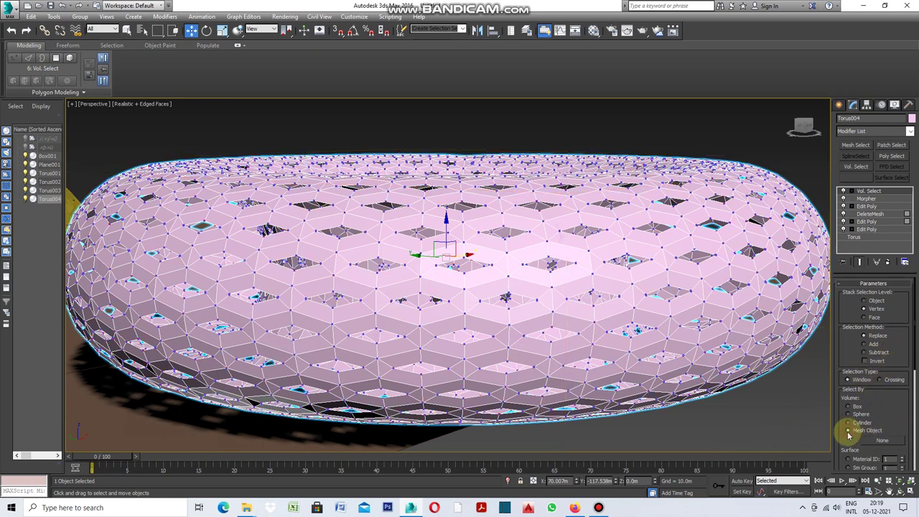
{"action": "left_click_drag", "start_coordinate": [914, 307], "coordinate": [908, 408]}
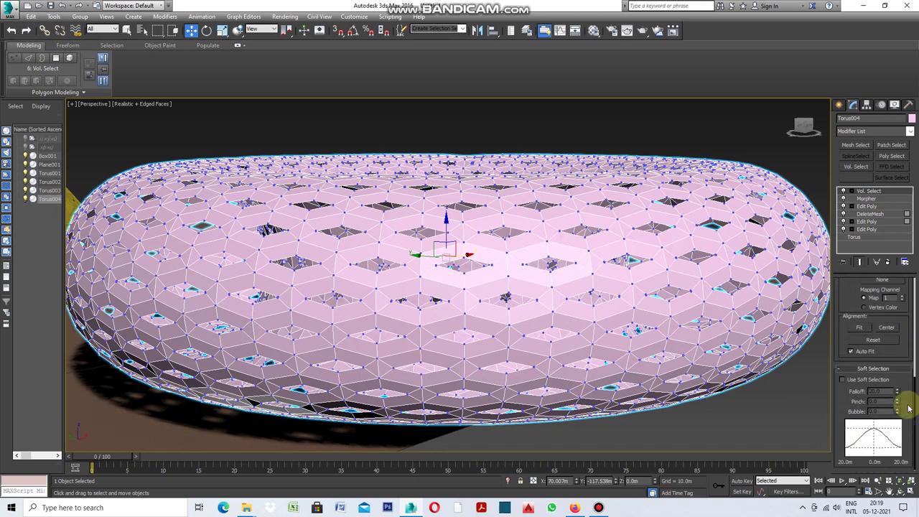
{"action": "left_click", "coordinate": [842, 381]}
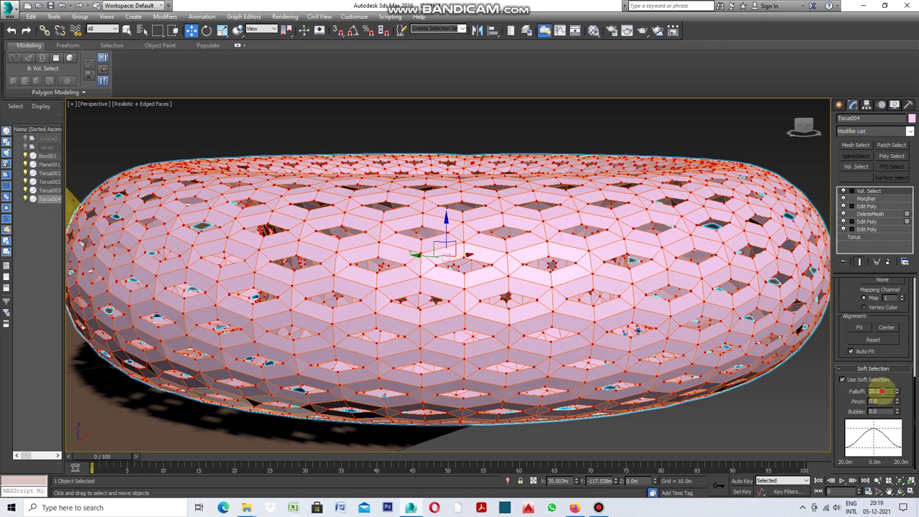
{"action": "left_click_drag", "start_coordinate": [881, 391], "coordinate": [855, 391]}
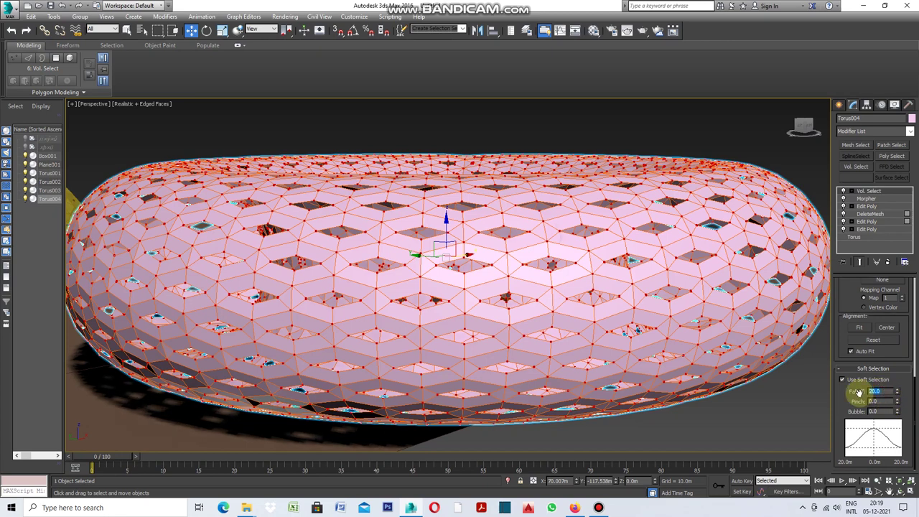
{"action": "type", "text": "5"}
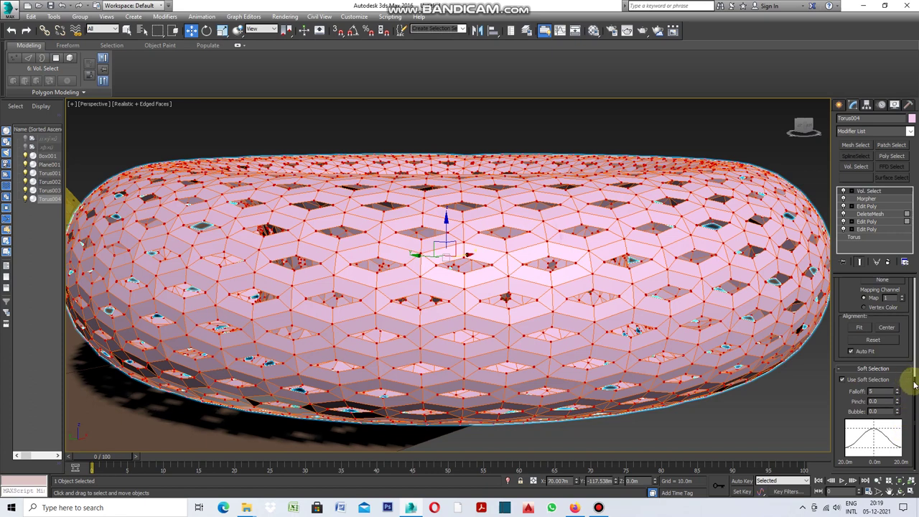
{"action": "left_click_drag", "start_coordinate": [916, 386], "coordinate": [916, 277]}
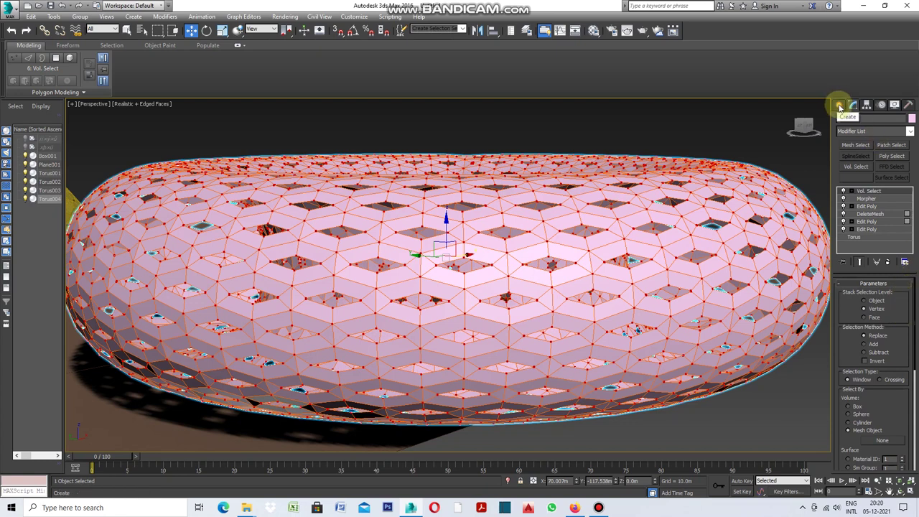
Drag out a new box, Box002, beside the torus.
{"action": "left_click", "coordinate": [841, 106]}
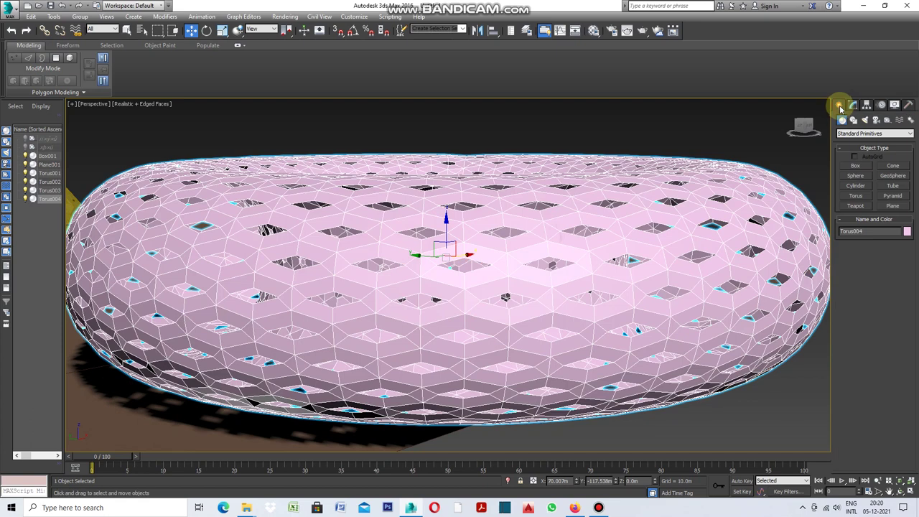
{"action": "left_click", "coordinate": [856, 167]}
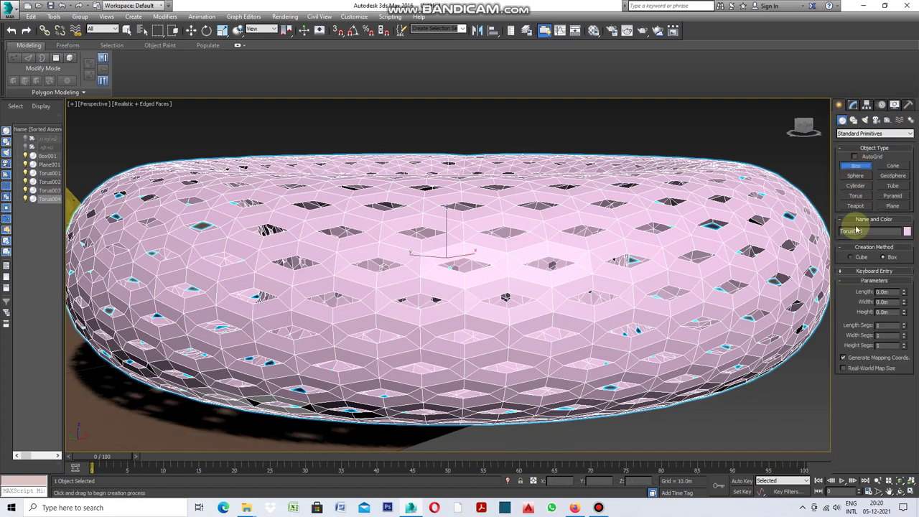
{"action": "scroll", "coordinate": [616, 353], "scroll_direction": "down", "scroll_amount": 5}
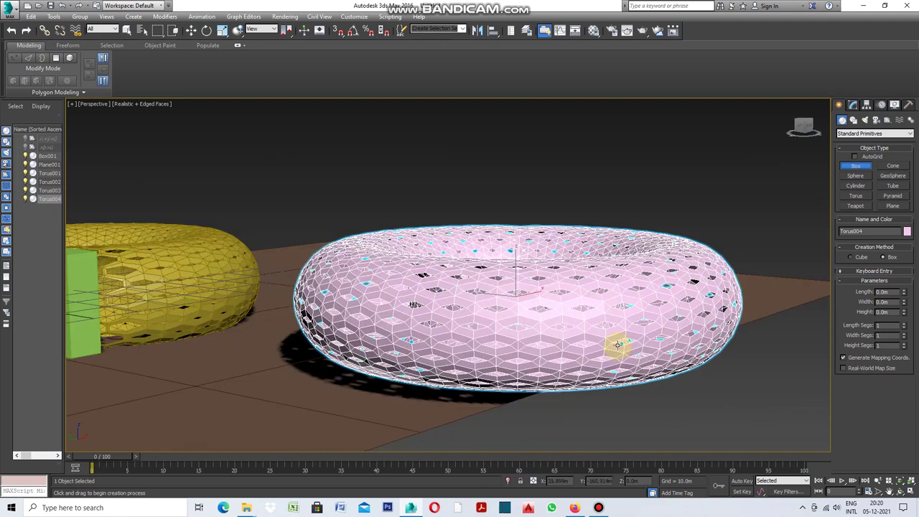
{"action": "left_click_drag", "start_coordinate": [629, 263], "coordinate": [635, 338]}
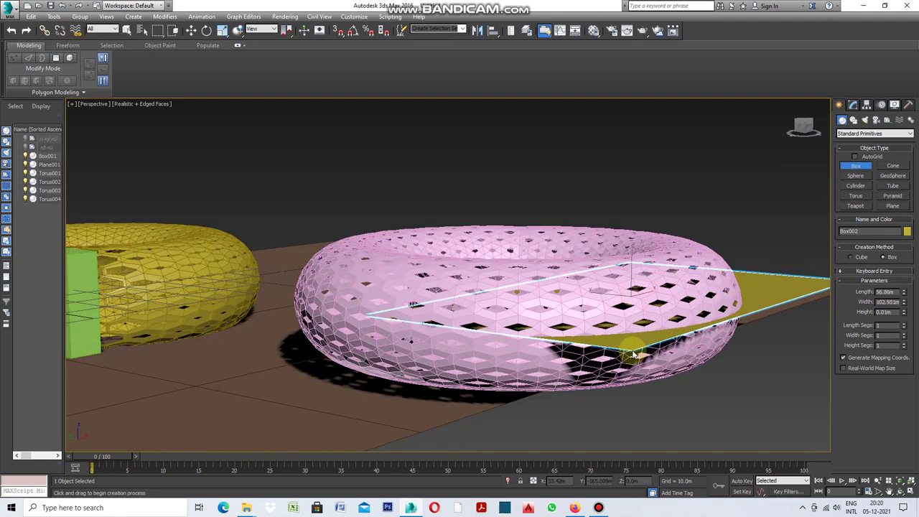
{"action": "left_click_drag", "start_coordinate": [635, 338], "coordinate": [661, 284]}
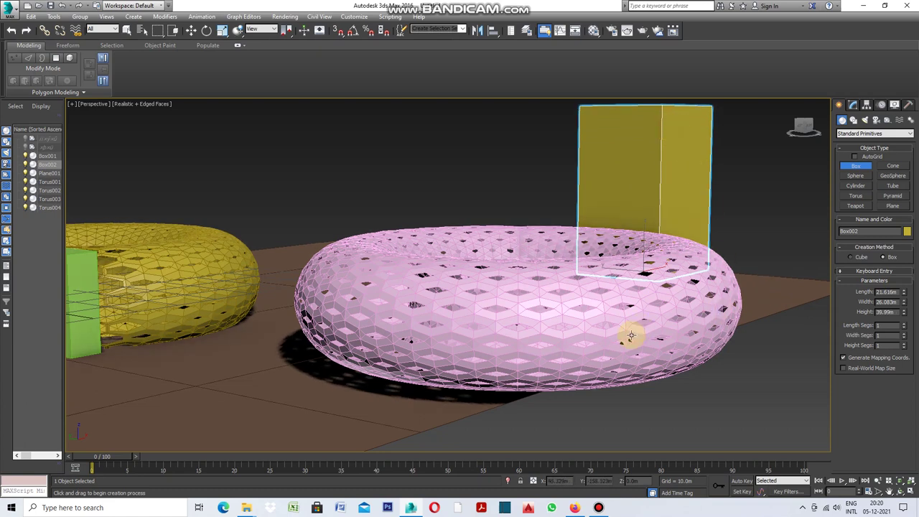
Move Box002 down into the torus's lower right end and reselect Torus004.
{"action": "left_click", "coordinate": [191, 30]}
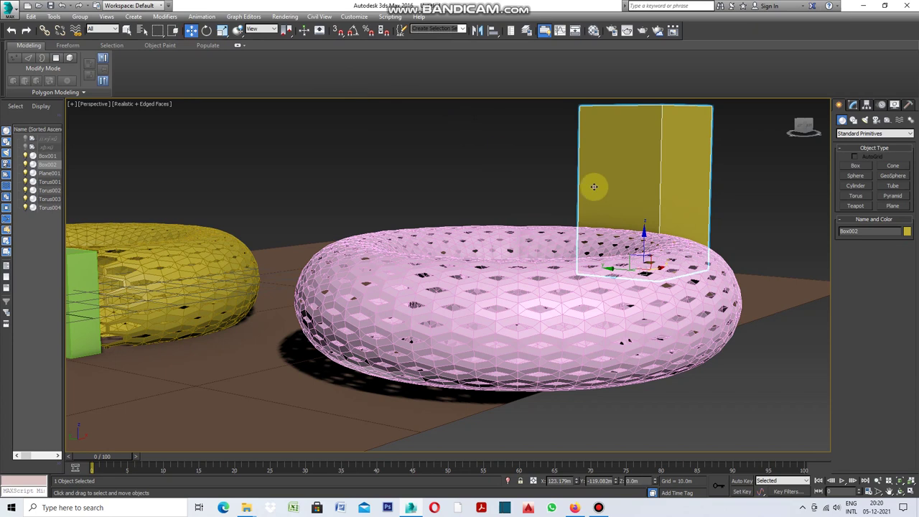
{"action": "left_click_drag", "start_coordinate": [646, 243], "coordinate": [657, 356]}
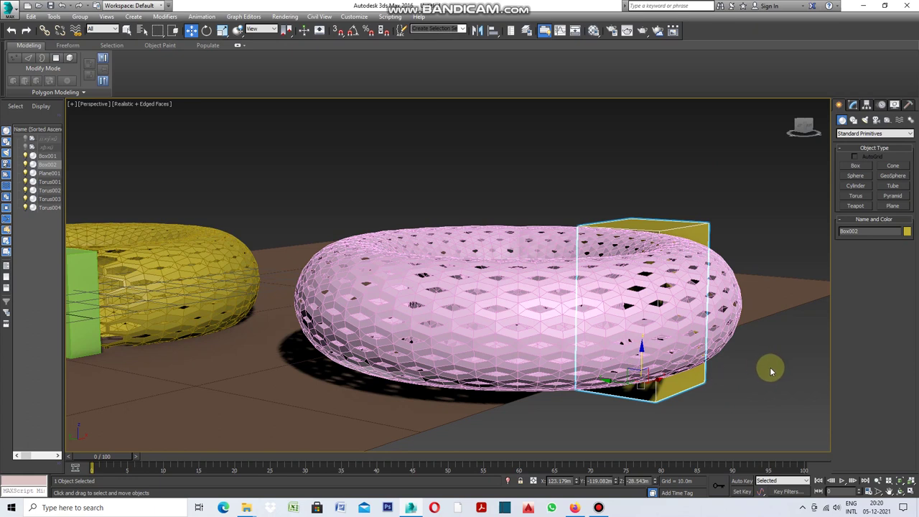
{"action": "left_click", "coordinate": [707, 328]}
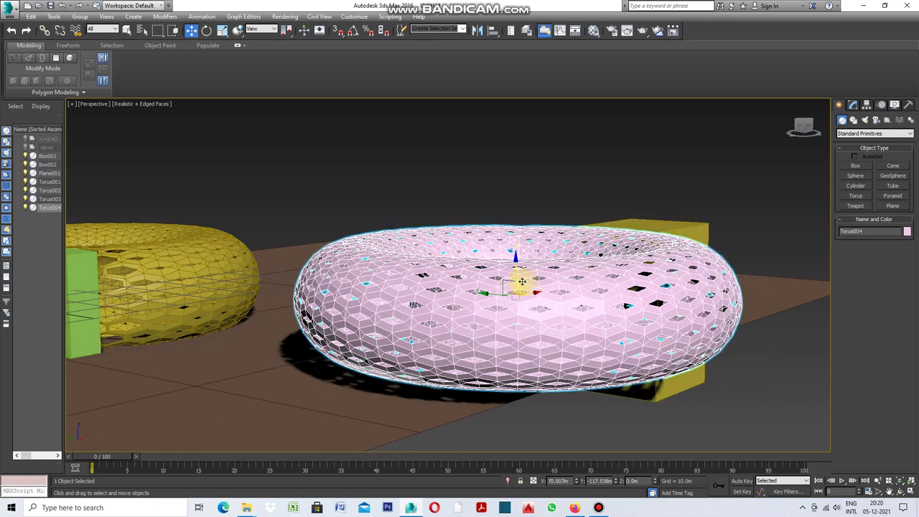
Pick Box002 as the mesh object for the torus's Vol. Select volume.
{"action": "left_click", "coordinate": [852, 105]}
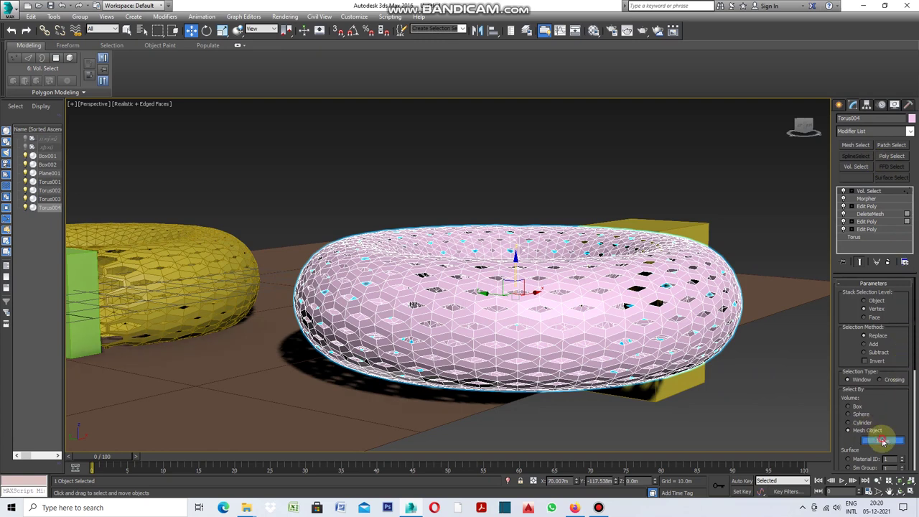
{"action": "left_click", "coordinate": [883, 441]}
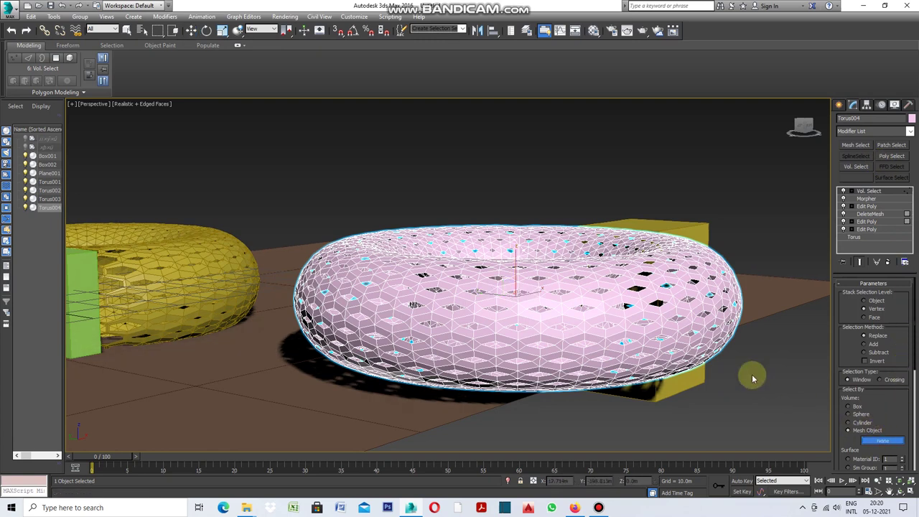
{"action": "left_click", "coordinate": [688, 228]}
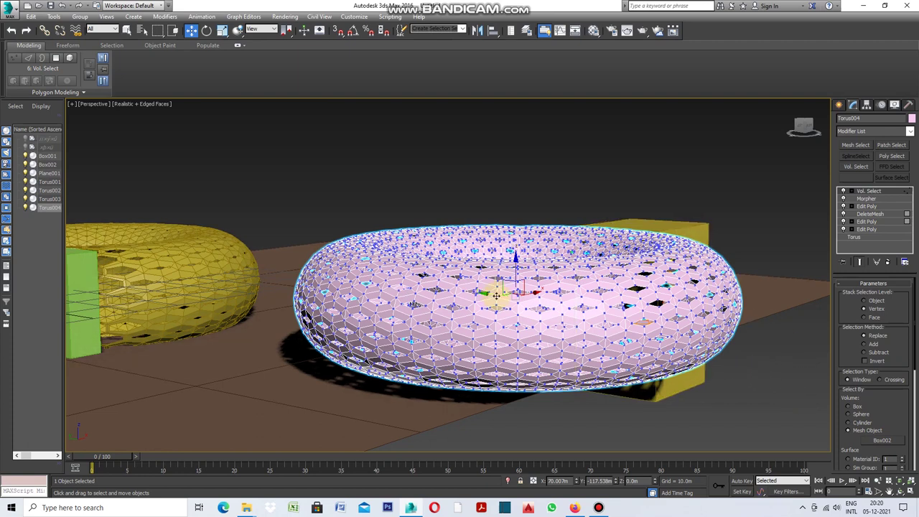
Slide Box002 left toward the torus centre, then reselect Torus004.
{"action": "left_click", "coordinate": [768, 231]}
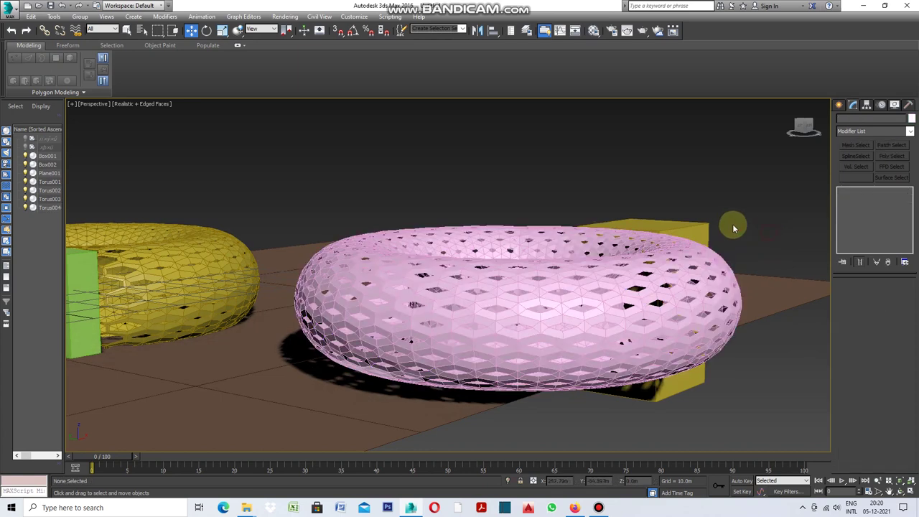
{"action": "left_click", "coordinate": [702, 225]}
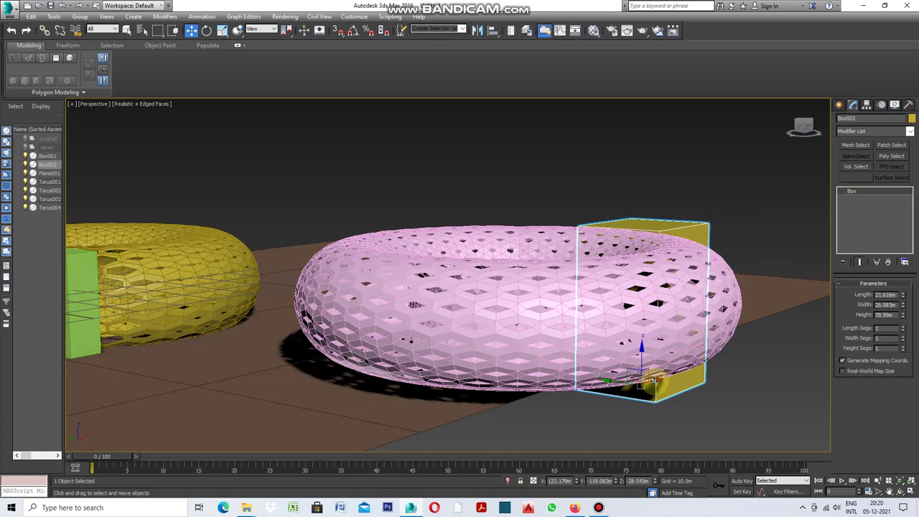
{"action": "left_click", "coordinate": [641, 386]}
{"action": "mouse_move", "coordinate": [642, 379]}
{"action": "left_mouse_down"}
{"action": "mouse_move", "coordinate": [525, 415]}
{"action": "mouse_move", "coordinate": [621, 408]}
{"action": "left_mouse_up"}
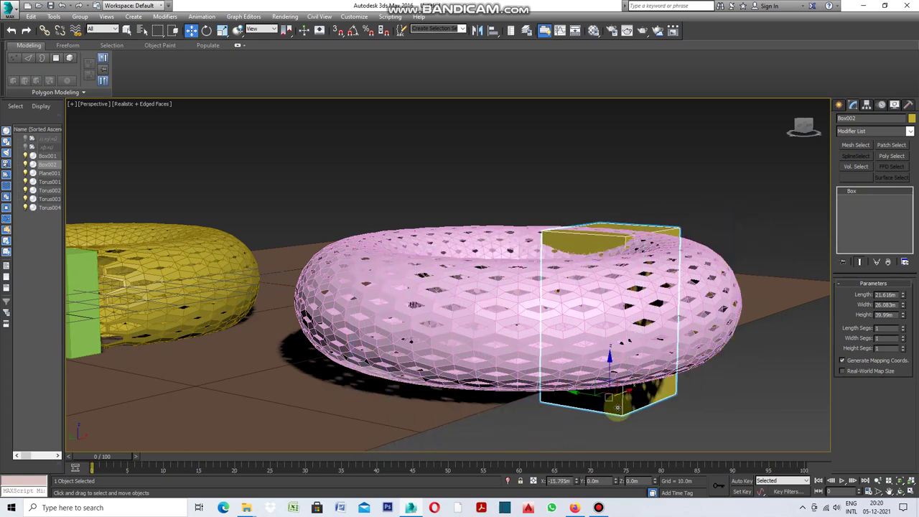
{"action": "left_click", "coordinate": [734, 288]}
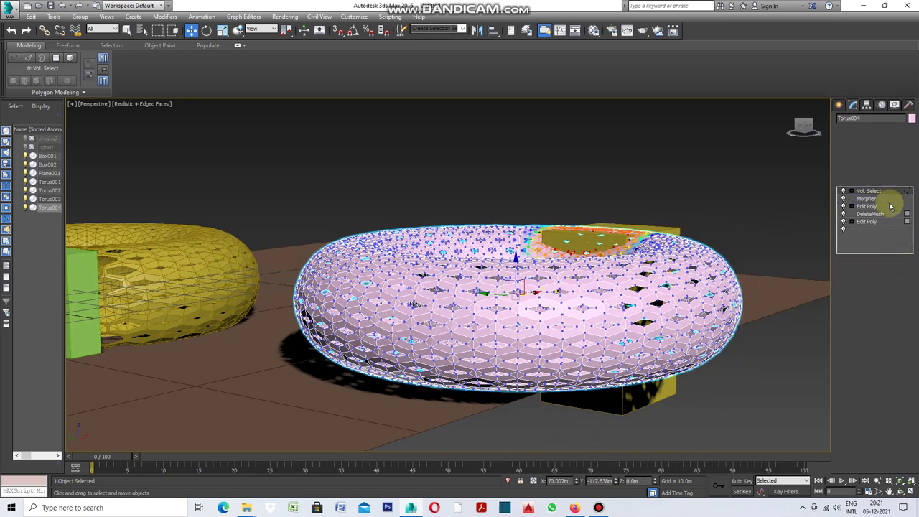
Place Vol. Select beneath the Morpher and set morph channel 01 to 100.
{"action": "left_click_drag", "start_coordinate": [890, 208], "coordinate": [866, 206]}
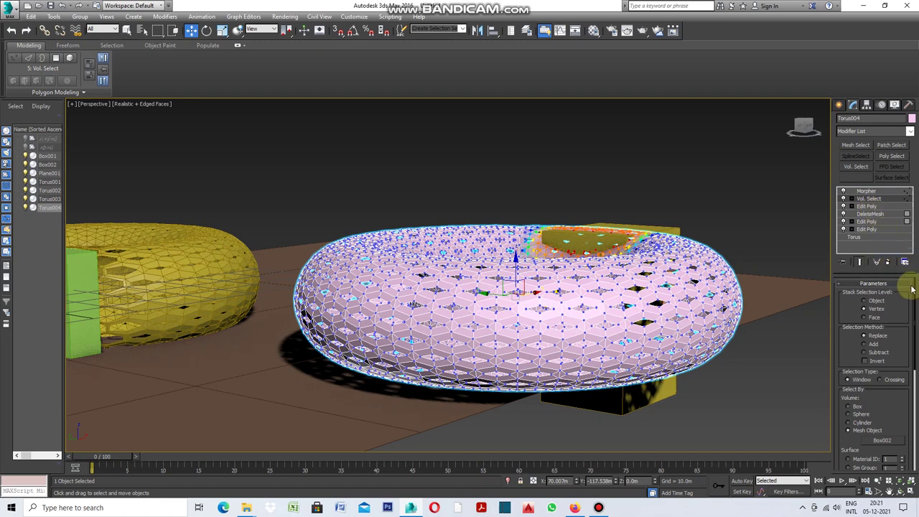
{"action": "left_click", "coordinate": [886, 191]}
{"action": "left_click_drag", "start_coordinate": [908, 345], "coordinate": [906, 245]}
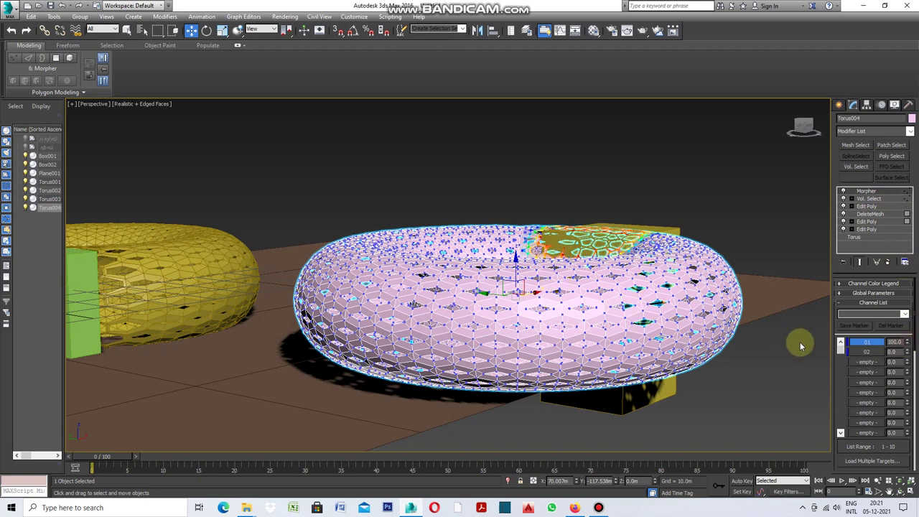
Move Box002 into the front centre of the torus.
{"action": "left_click", "coordinate": [751, 379]}
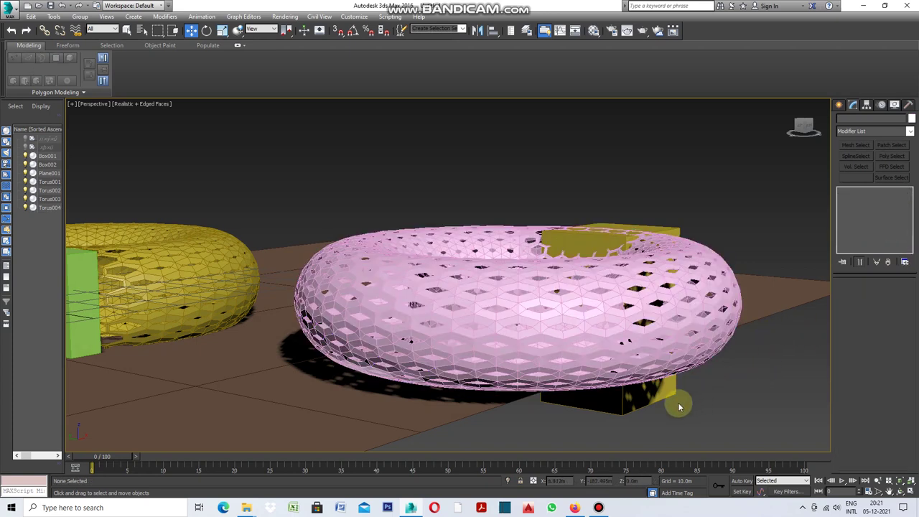
{"action": "left_click", "coordinate": [628, 403]}
{"action": "mouse_move", "coordinate": [589, 395]}
{"action": "left_mouse_down"}
{"action": "mouse_move", "coordinate": [712, 436]}
{"action": "mouse_move", "coordinate": [632, 395]}
{"action": "left_mouse_up"}
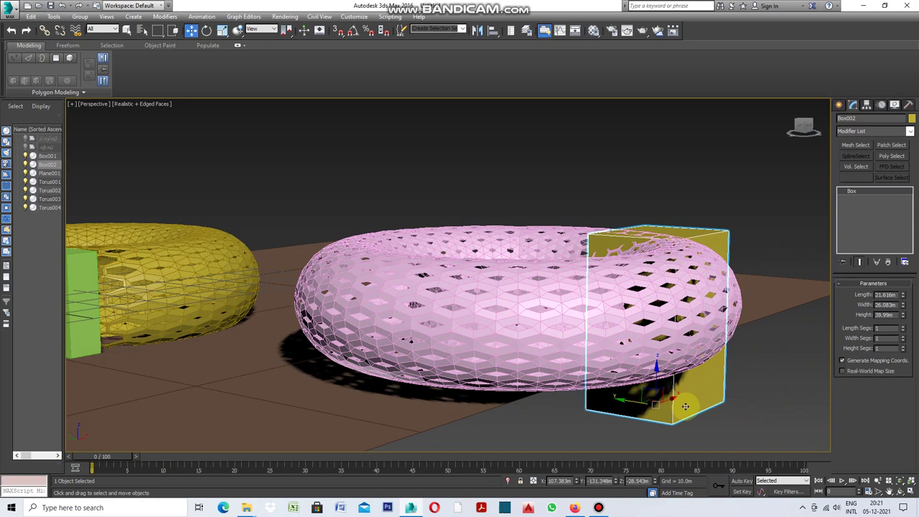
{"action": "mouse_move", "coordinate": [696, 409]}
{"action": "left_mouse_down"}
{"action": "mouse_move", "coordinate": [463, 422]}
{"action": "mouse_move", "coordinate": [538, 410]}
{"action": "mouse_move", "coordinate": [499, 426]}
{"action": "mouse_move", "coordinate": [334, 423]}
{"action": "mouse_move", "coordinate": [653, 380]}
{"action": "mouse_move", "coordinate": [804, 345]}
{"action": "mouse_move", "coordinate": [688, 388]}
{"action": "mouse_move", "coordinate": [524, 421]}
{"action": "mouse_move", "coordinate": [650, 382]}
{"action": "mouse_move", "coordinate": [529, 380]}
{"action": "mouse_move", "coordinate": [425, 362]}
{"action": "mouse_move", "coordinate": [758, 437]}
{"action": "mouse_move", "coordinate": [625, 425]}
{"action": "mouse_move", "coordinate": [692, 437]}
{"action": "mouse_move", "coordinate": [712, 421]}
{"action": "mouse_move", "coordinate": [604, 441]}
{"action": "left_mouse_up"}
{"action": "left_click", "coordinate": [878, 493]}
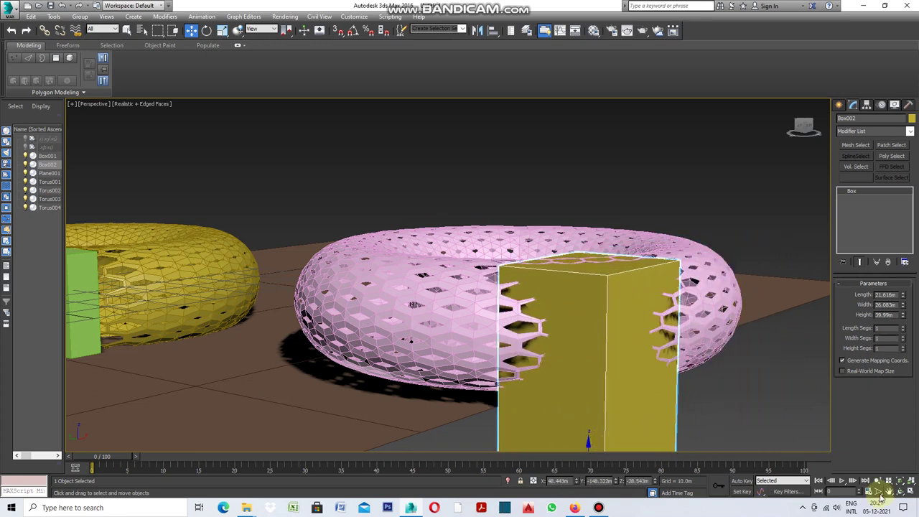
From a top-down view, drag Box002 across the torus top onto its inner front edge.
{"action": "left_click", "coordinate": [899, 494]}
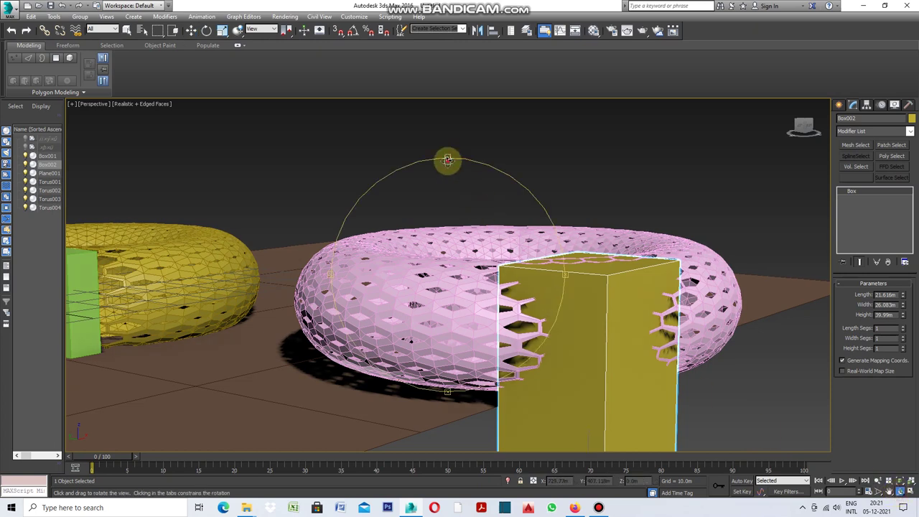
{"action": "mouse_move", "coordinate": [447, 160]}
{"action": "left_mouse_down"}
{"action": "mouse_move", "coordinate": [447, 194]}
{"action": "mouse_move", "coordinate": [431, 164]}
{"action": "mouse_move", "coordinate": [435, 173]}
{"action": "left_mouse_up"}
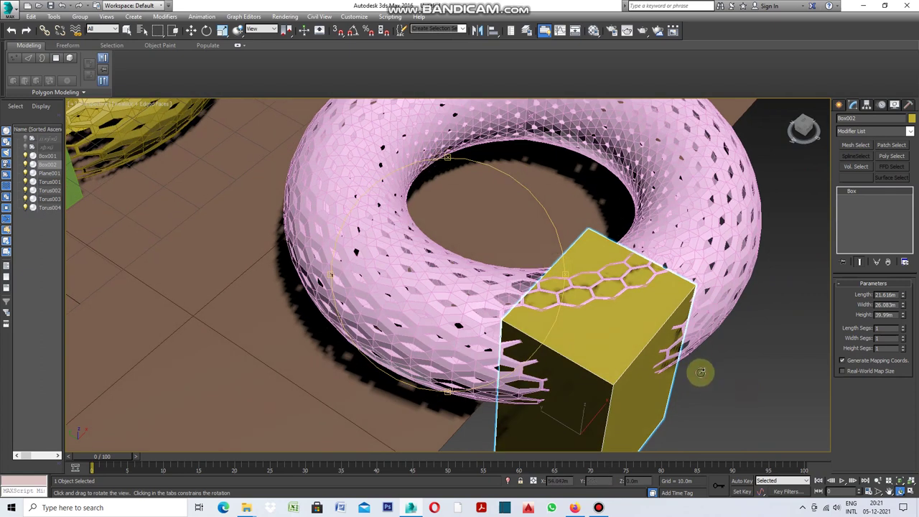
{"action": "scroll", "coordinate": [700, 372], "scroll_direction": "down", "scroll_amount": 3}
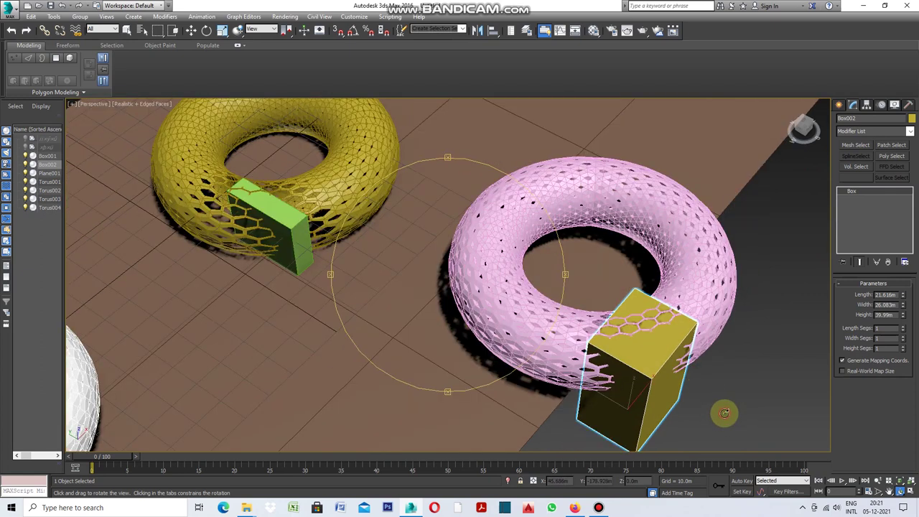
{"action": "left_click", "coordinate": [192, 30]}
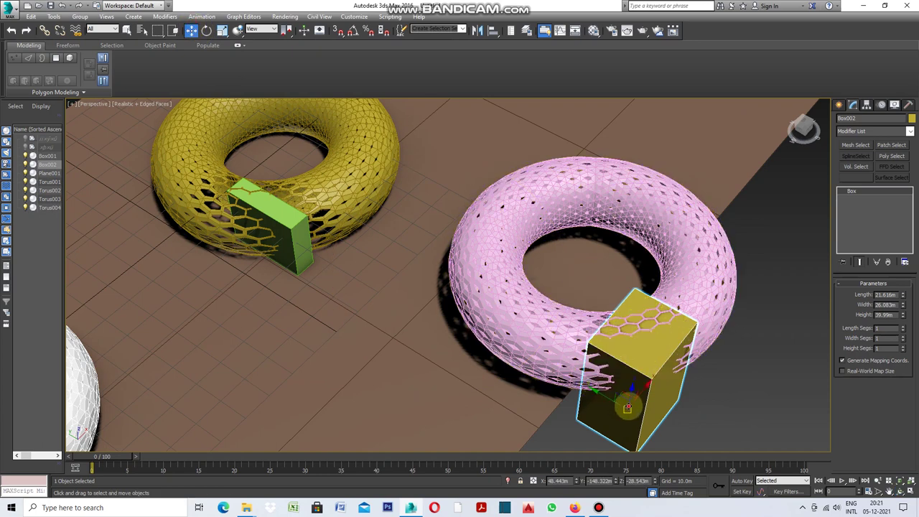
{"action": "left_click_drag", "start_coordinate": [627, 407], "coordinate": [656, 222]}
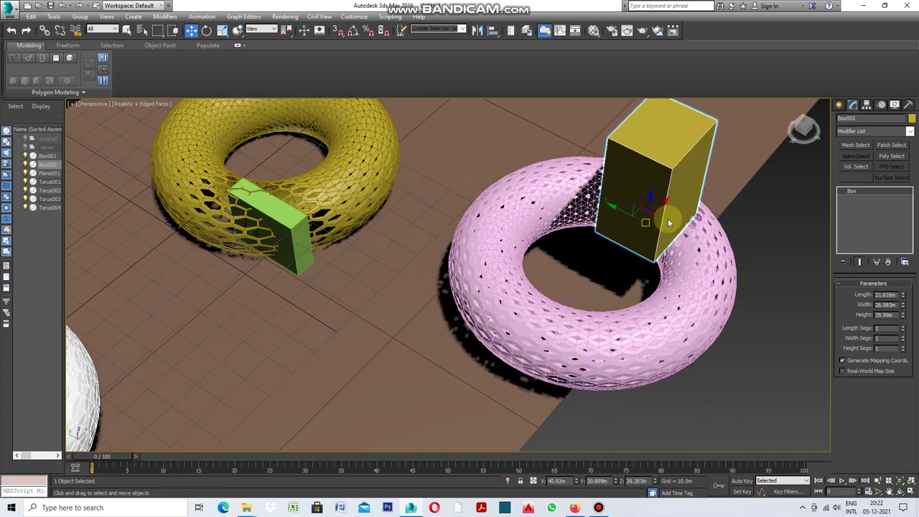
{"action": "mouse_move", "coordinate": [655, 221]}
{"action": "left_mouse_down"}
{"action": "mouse_move", "coordinate": [668, 208]}
{"action": "mouse_move", "coordinate": [664, 266]}
{"action": "left_mouse_up"}
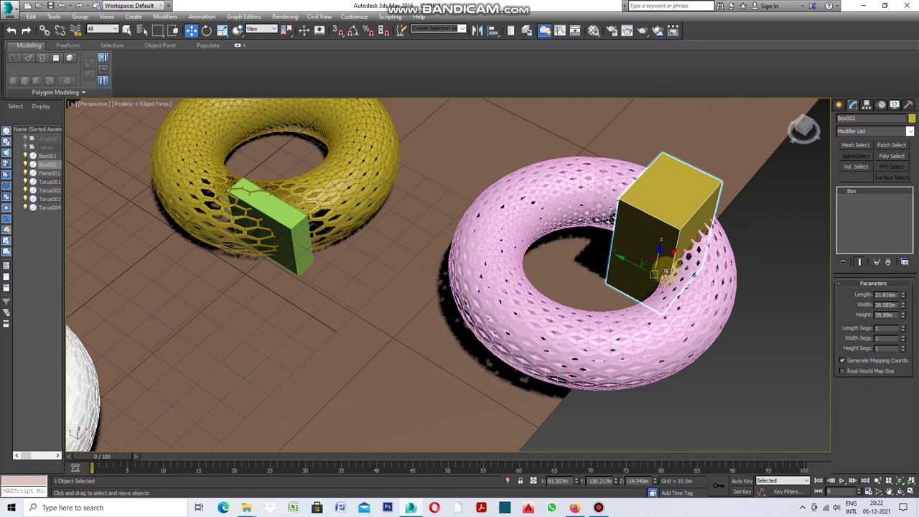
{"action": "mouse_move", "coordinate": [666, 260]}
{"action": "left_mouse_down"}
{"action": "mouse_move", "coordinate": [566, 388]}
{"action": "mouse_move", "coordinate": [578, 377]}
{"action": "left_mouse_up"}
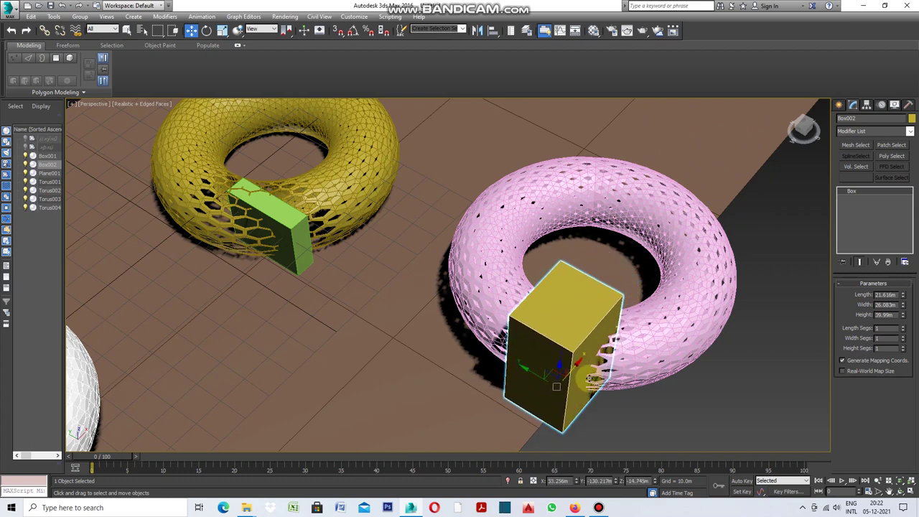
{"action": "left_click", "coordinate": [709, 252]}
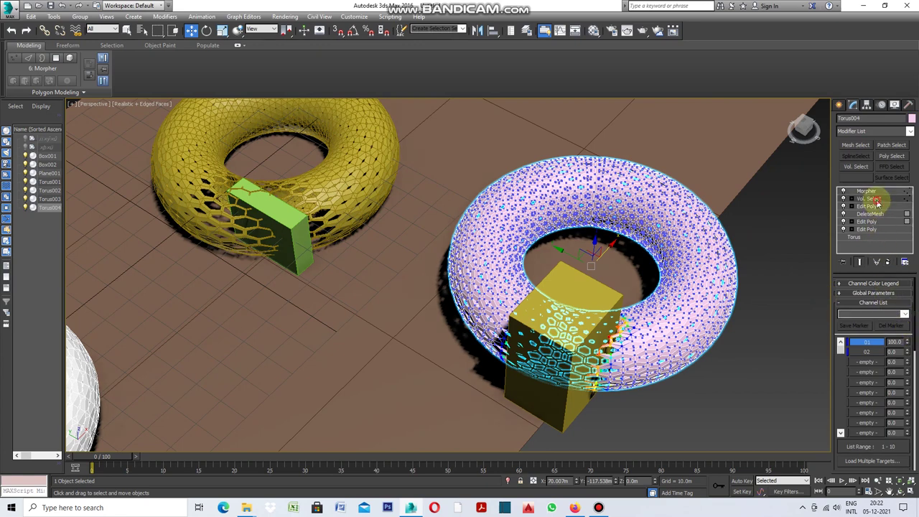
Raise the Vol. Select soft-selection falloff to 17.3.
{"action": "left_click", "coordinate": [876, 199]}
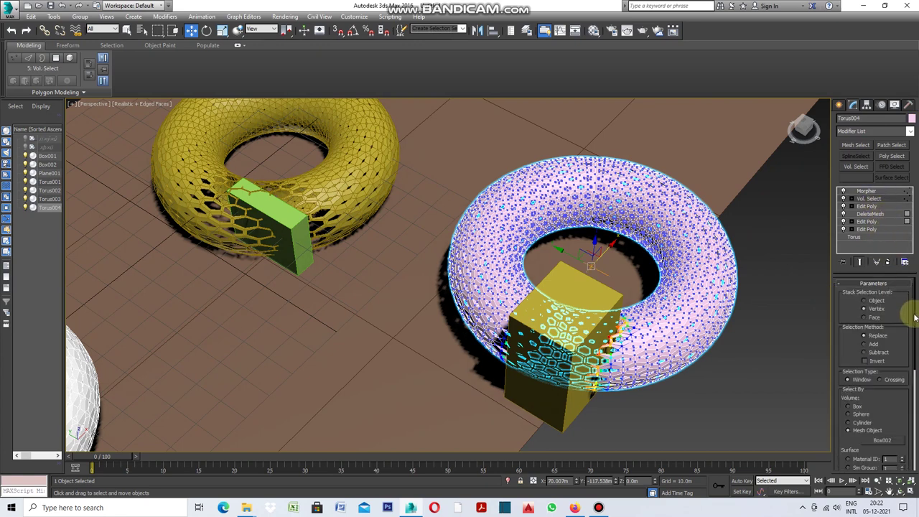
{"action": "left_click_drag", "start_coordinate": [915, 317], "coordinate": [913, 415]}
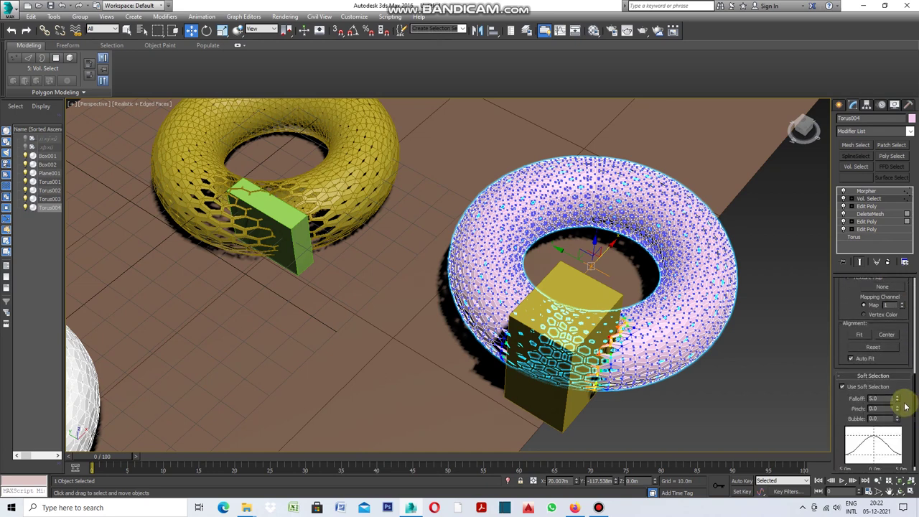
{"action": "mouse_move", "coordinate": [898, 400]}
{"action": "left_mouse_down"}
{"action": "mouse_move", "coordinate": [897, 200]}
{"action": "mouse_move", "coordinate": [895, 285]}
{"action": "left_mouse_up"}
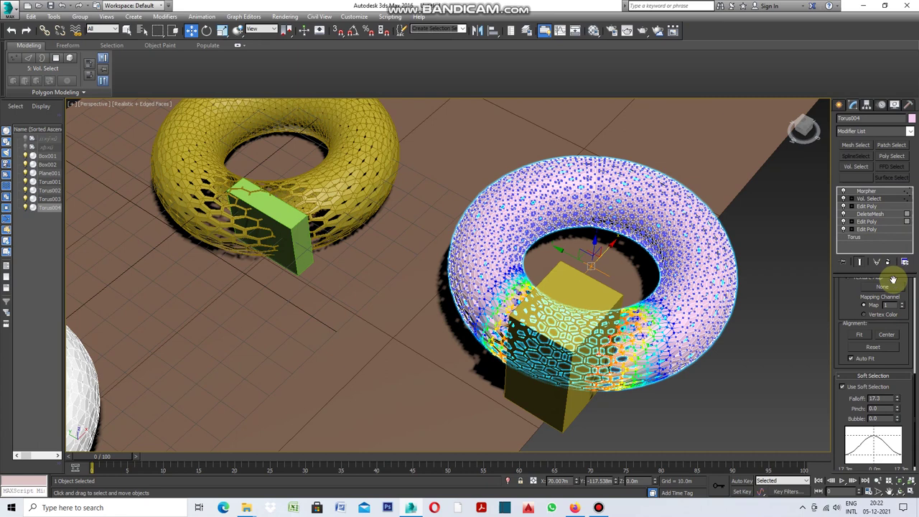
Move Box002 out to the torus's right edge and reselect the torus.
{"action": "left_click", "coordinate": [802, 368]}
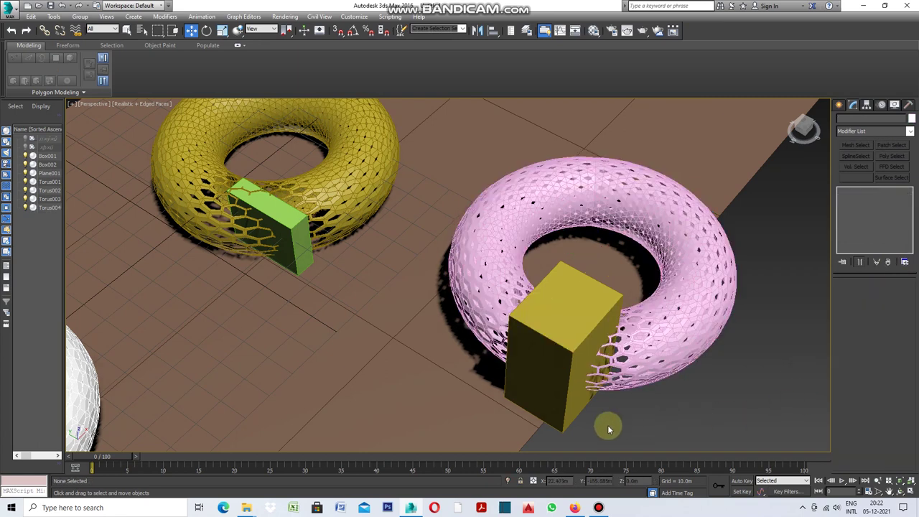
{"action": "left_click", "coordinate": [566, 358]}
{"action": "mouse_move", "coordinate": [544, 379]}
{"action": "left_mouse_down"}
{"action": "mouse_move", "coordinate": [702, 436]}
{"action": "mouse_move", "coordinate": [671, 414]}
{"action": "mouse_move", "coordinate": [739, 366]}
{"action": "mouse_move", "coordinate": [761, 317]}
{"action": "mouse_move", "coordinate": [781, 311]}
{"action": "mouse_move", "coordinate": [750, 352]}
{"action": "left_mouse_up"}
{"action": "left_click", "coordinate": [780, 420]}
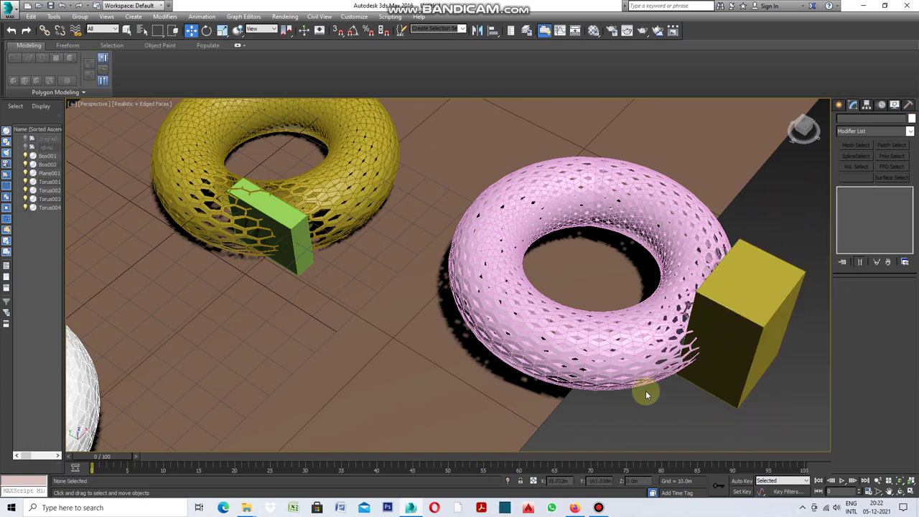
{"action": "left_click", "coordinate": [631, 371]}
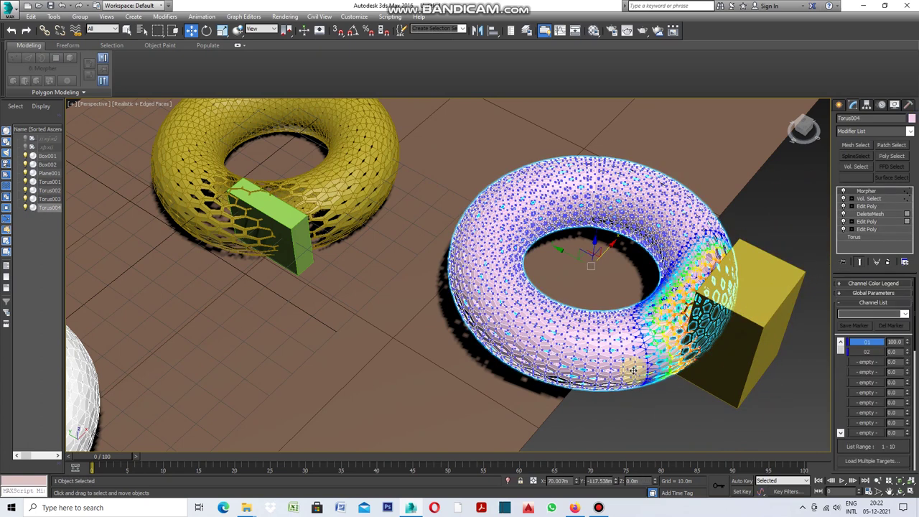
Change the torus's object colour to white.
{"action": "left_click", "coordinate": [912, 118]}
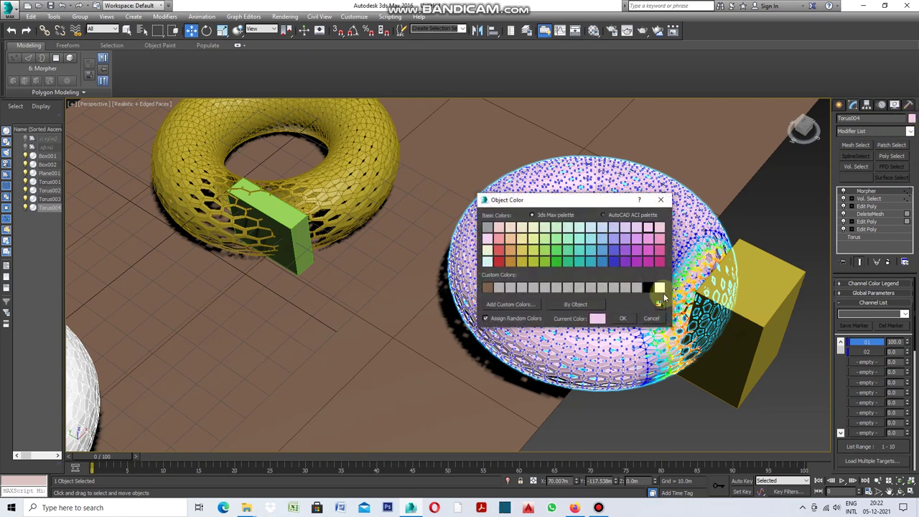
{"action": "left_click", "coordinate": [621, 320]}
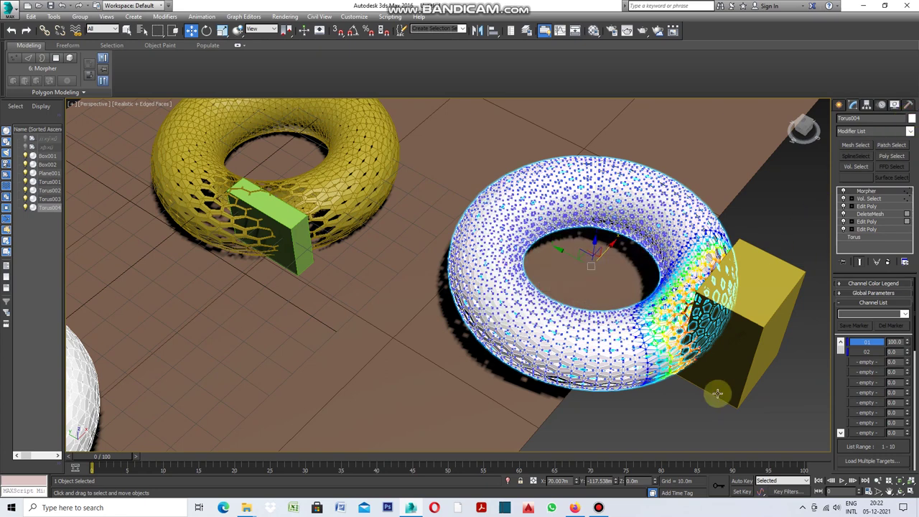
{"action": "left_click", "coordinate": [776, 422]}
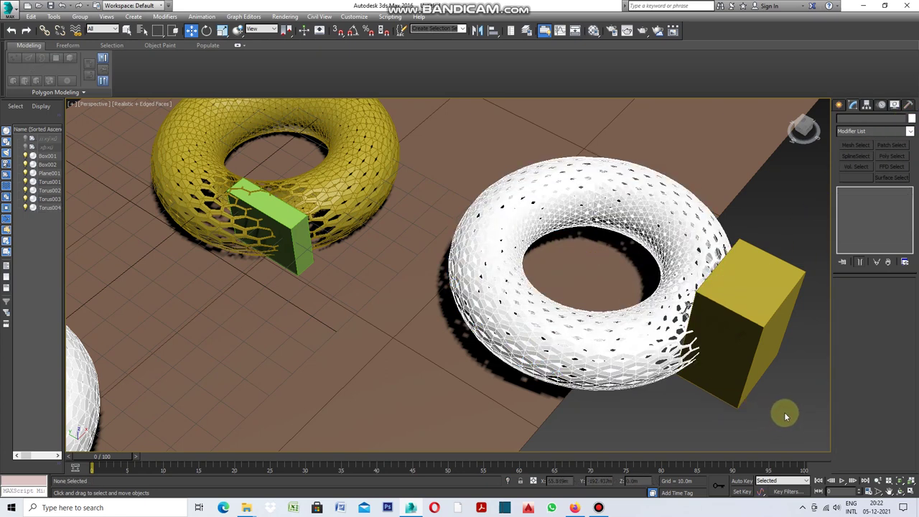
Move Box002 onto the torus's upper-left part.
{"action": "left_click", "coordinate": [763, 343]}
{"action": "mouse_move", "coordinate": [714, 357]}
{"action": "left_mouse_down"}
{"action": "mouse_move", "coordinate": [474, 287]}
{"action": "mouse_move", "coordinate": [683, 390]}
{"action": "mouse_move", "coordinate": [414, 299]}
{"action": "mouse_move", "coordinate": [652, 380]}
{"action": "mouse_move", "coordinate": [570, 342]}
{"action": "left_mouse_up"}
{"action": "scroll", "coordinate": [627, 311], "scroll_direction": "down", "scroll_amount": 3}
{"action": "scroll", "coordinate": [628, 311], "scroll_direction": "up", "scroll_amount": 1}
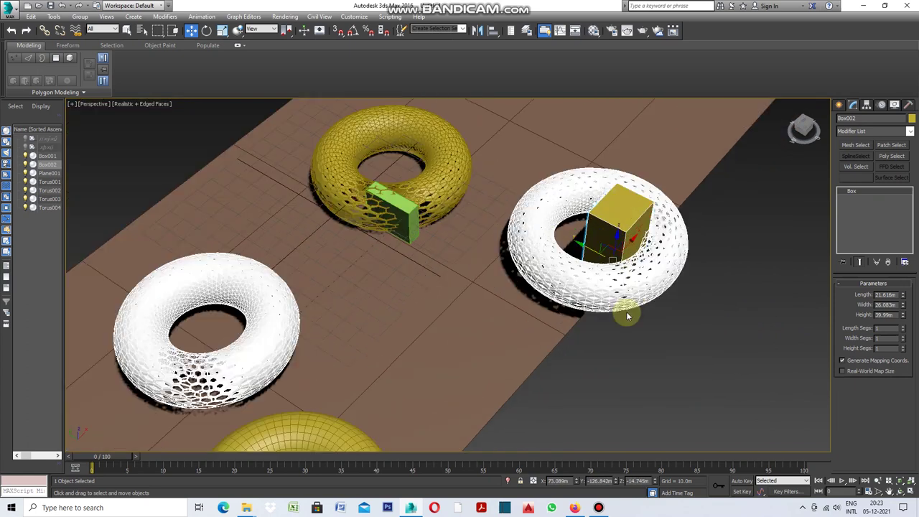
{"action": "scroll", "coordinate": [661, 307], "scroll_direction": "up", "scroll_amount": 2}
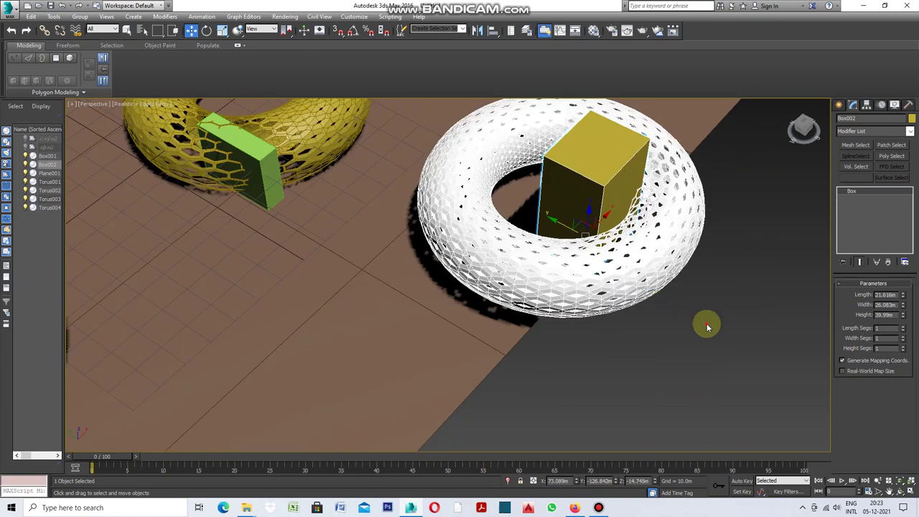
Select the white torus and start Shift-dragging a copy off it.
{"action": "left_click", "coordinate": [693, 318]}
{"action": "left_click", "coordinate": [644, 276]}
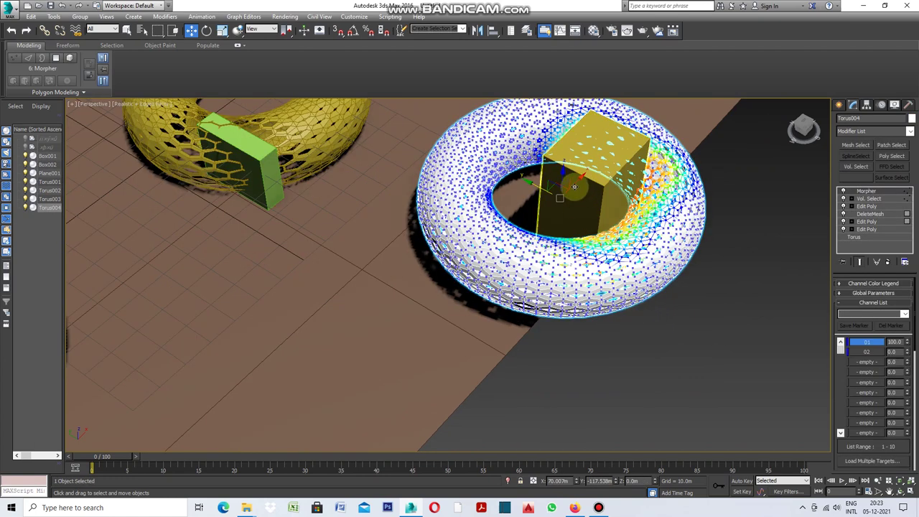
{"action": "left_click_drag", "start_coordinate": [575, 186], "coordinate": [343, 356]}
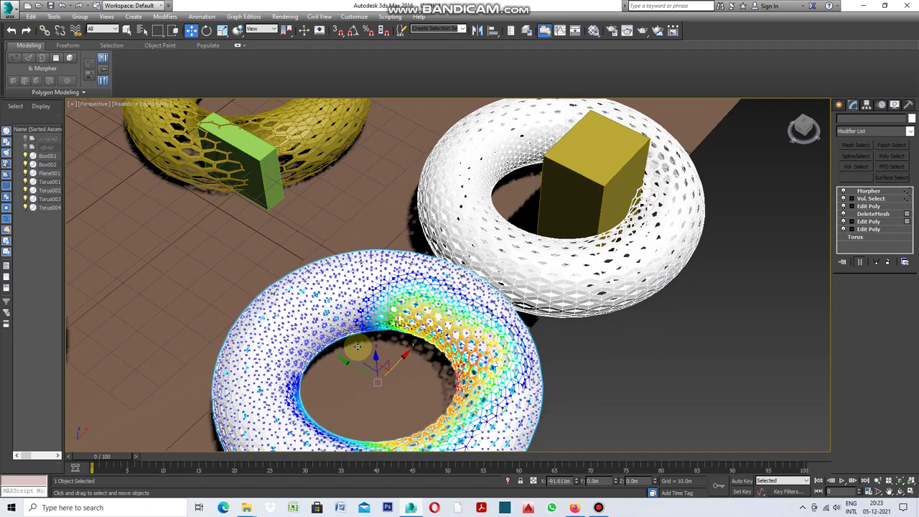
Drop the torus copy further down-left and confirm it as Torus005.
{"action": "left_click_drag", "start_coordinate": [343, 357], "coordinate": [391, 355], "text": "shift"}
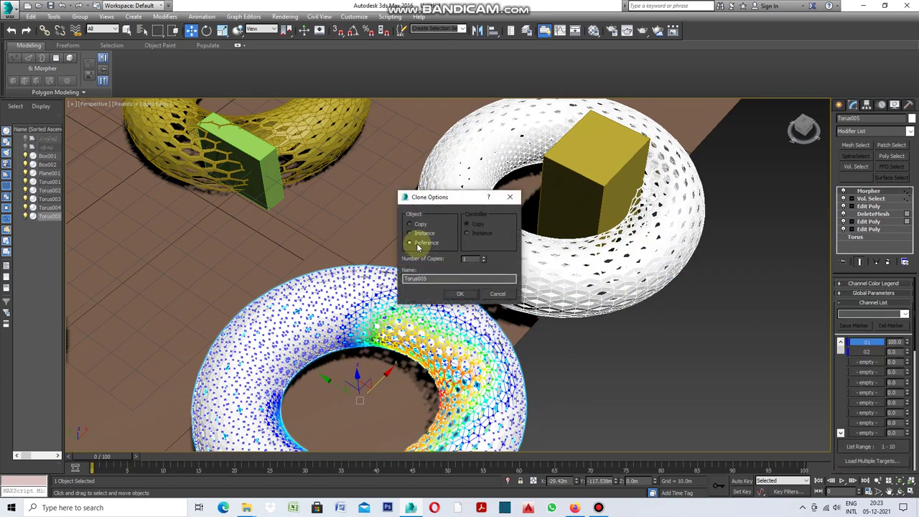
{"action": "left_click", "coordinate": [462, 294]}
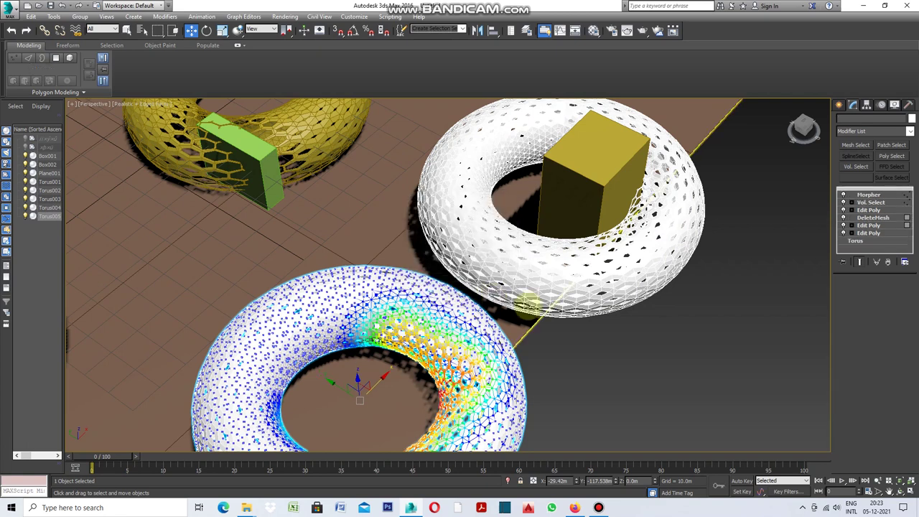
{"action": "scroll", "coordinate": [596, 200], "scroll_direction": "down", "scroll_amount": 3}
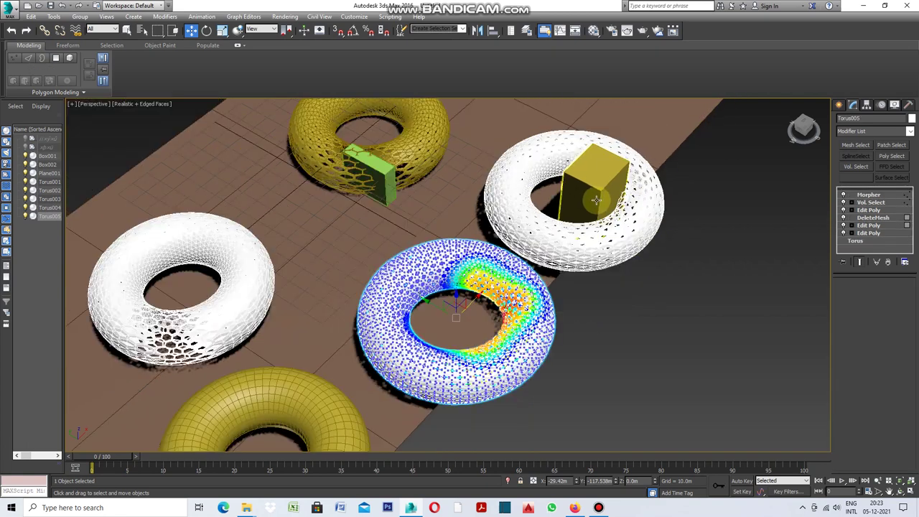
{"action": "left_click", "coordinate": [668, 339]}
{"action": "scroll", "coordinate": [563, 369], "scroll_direction": "up", "scroll_amount": 3}
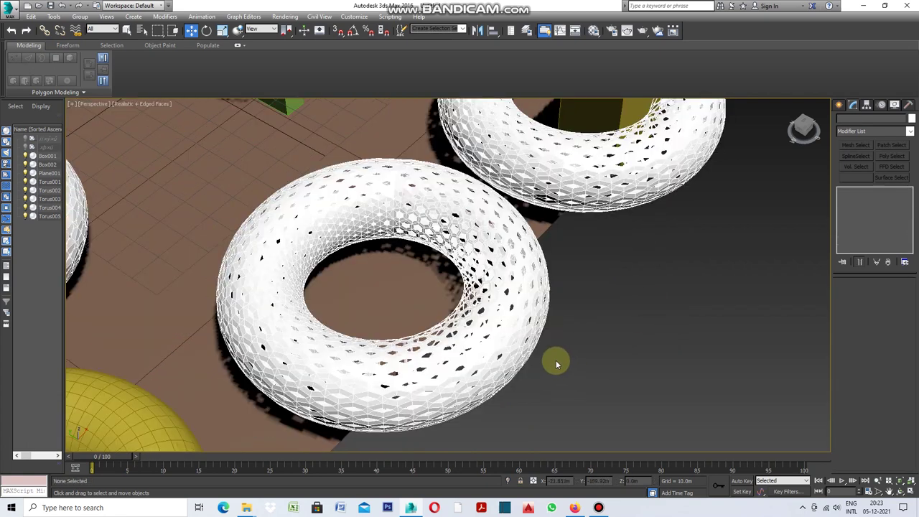
{"action": "scroll", "coordinate": [556, 359], "scroll_direction": "down", "scroll_amount": 3}
Move Box002 into the right torus's opening and along its rim, then orbit to inspect.
{"action": "left_click", "coordinate": [597, 196]}
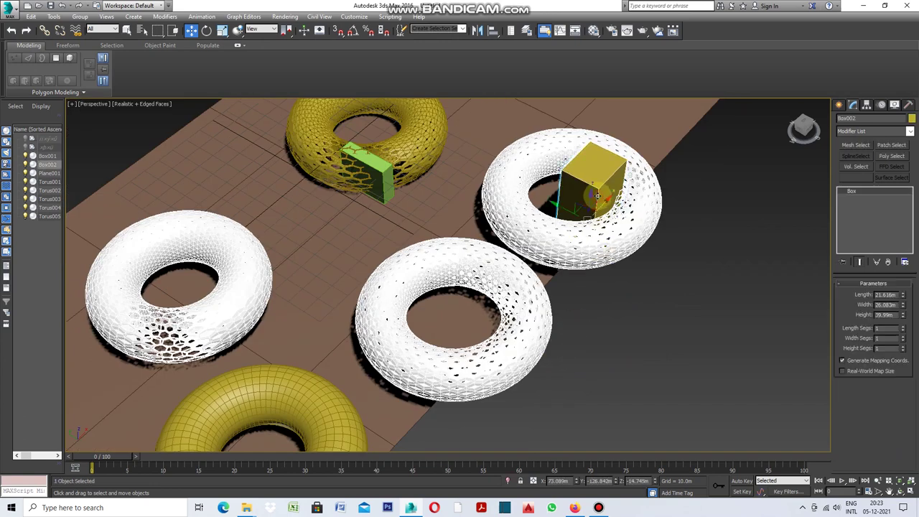
{"action": "mouse_move", "coordinate": [604, 204]}
{"action": "left_mouse_down"}
{"action": "mouse_move", "coordinate": [564, 248]}
{"action": "mouse_move", "coordinate": [625, 227]}
{"action": "mouse_move", "coordinate": [608, 196]}
{"action": "left_mouse_up"}
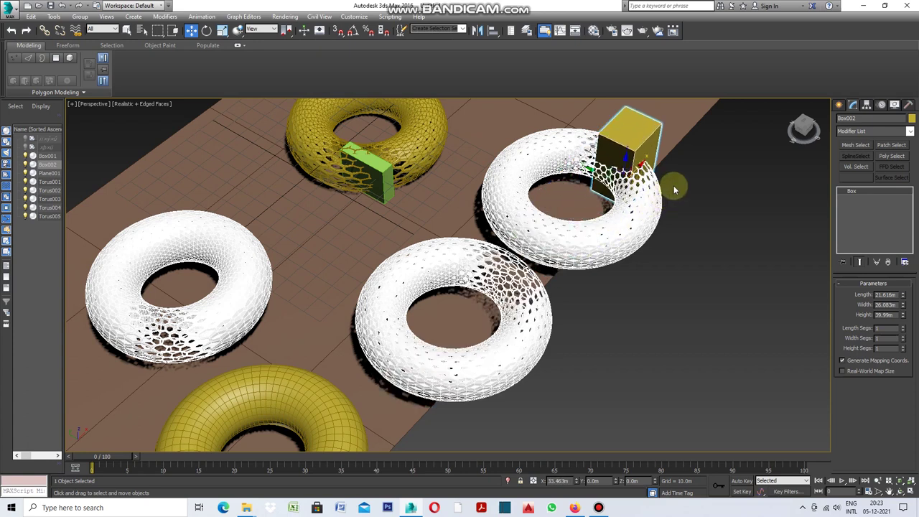
{"action": "left_click_drag", "start_coordinate": [598, 193], "coordinate": [632, 207]}
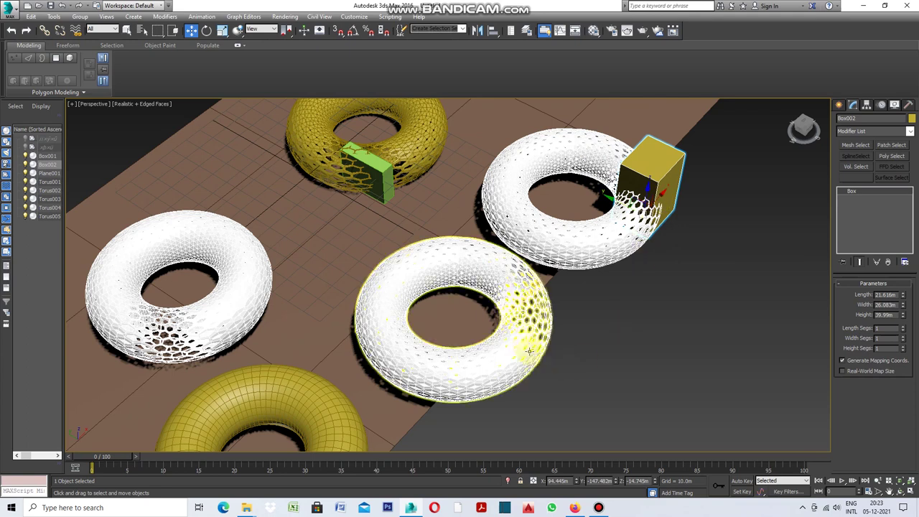
{"action": "scroll", "coordinate": [533, 355], "scroll_direction": "up", "scroll_amount": 3}
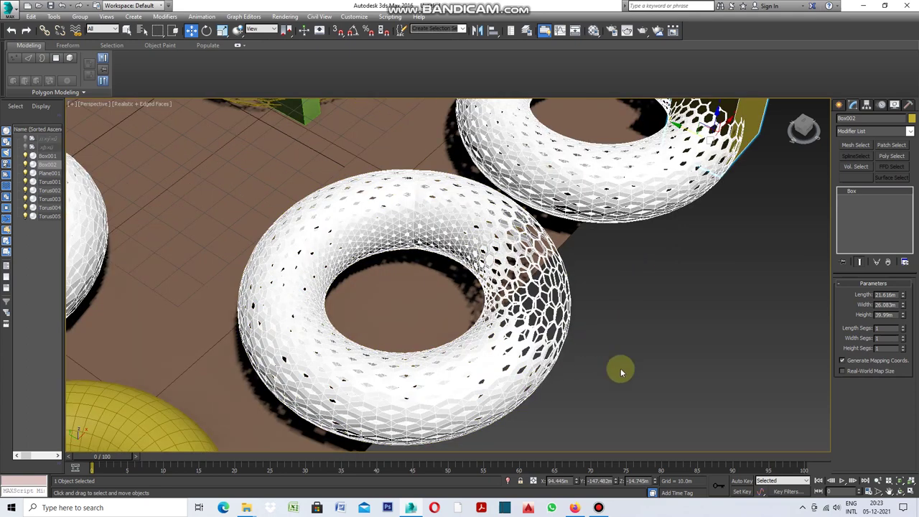
{"action": "left_click", "coordinate": [898, 494]}
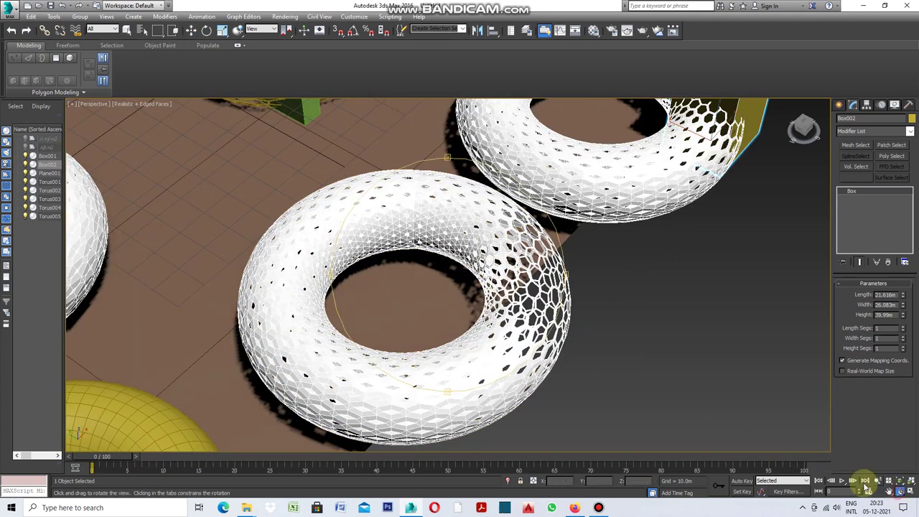
{"action": "mouse_move", "coordinate": [454, 388]}
{"action": "left_mouse_down"}
{"action": "mouse_move", "coordinate": [424, 389]}
{"action": "mouse_move", "coordinate": [423, 401]}
{"action": "mouse_move", "coordinate": [430, 380]}
{"action": "left_mouse_up"}
{"action": "key", "text": "shift+z"}
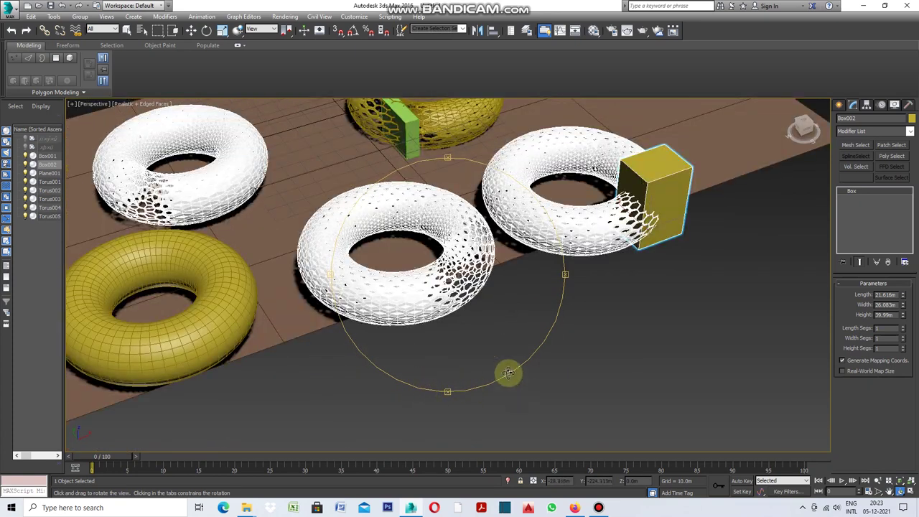
{"action": "scroll", "coordinate": [476, 207], "scroll_direction": "up", "scroll_amount": 2}
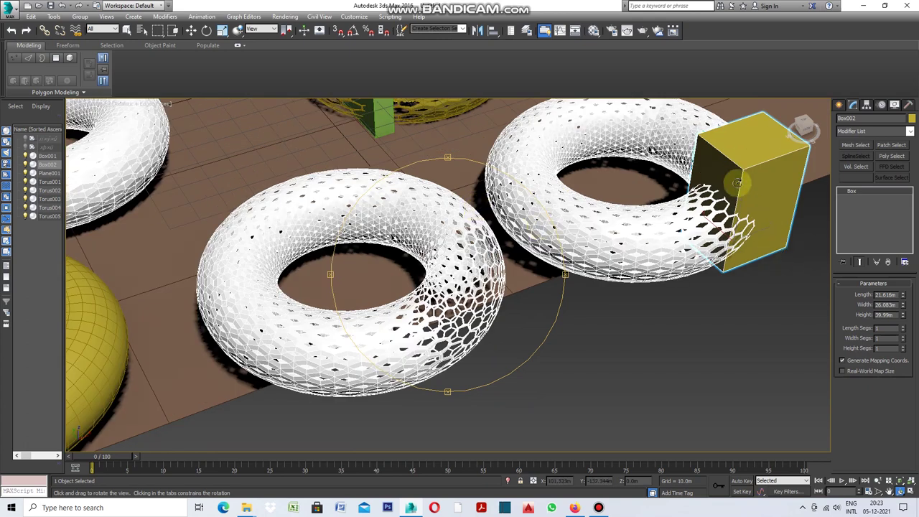
{"action": "left_click", "coordinate": [191, 31]}
Slide Box002 left, then up-right along the right torus, and reselect Torus004.
{"action": "mouse_move", "coordinate": [758, 232]}
{"action": "left_mouse_down"}
{"action": "mouse_move", "coordinate": [687, 264]}
{"action": "mouse_move", "coordinate": [673, 287]}
{"action": "mouse_move", "coordinate": [632, 269]}
{"action": "mouse_move", "coordinate": [512, 176]}
{"action": "mouse_move", "coordinate": [555, 210]}
{"action": "mouse_move", "coordinate": [650, 255]}
{"action": "mouse_move", "coordinate": [523, 207]}
{"action": "mouse_move", "coordinate": [563, 248]}
{"action": "left_mouse_up"}
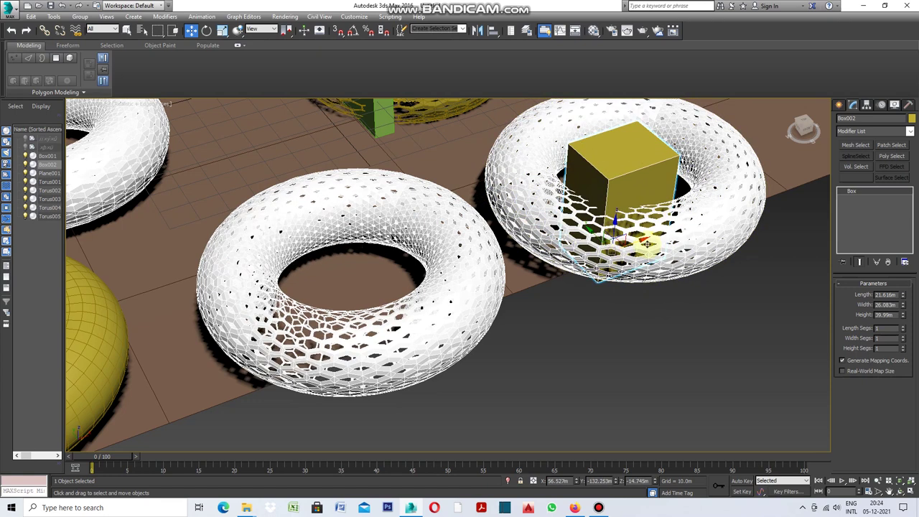
{"action": "mouse_move", "coordinate": [626, 242]}
{"action": "left_mouse_down"}
{"action": "mouse_move", "coordinate": [751, 193]}
{"action": "mouse_move", "coordinate": [667, 197]}
{"action": "mouse_move", "coordinate": [610, 237]}
{"action": "mouse_move", "coordinate": [605, 278]}
{"action": "mouse_move", "coordinate": [754, 247]}
{"action": "mouse_move", "coordinate": [659, 291]}
{"action": "mouse_move", "coordinate": [724, 281]}
{"action": "left_mouse_up"}
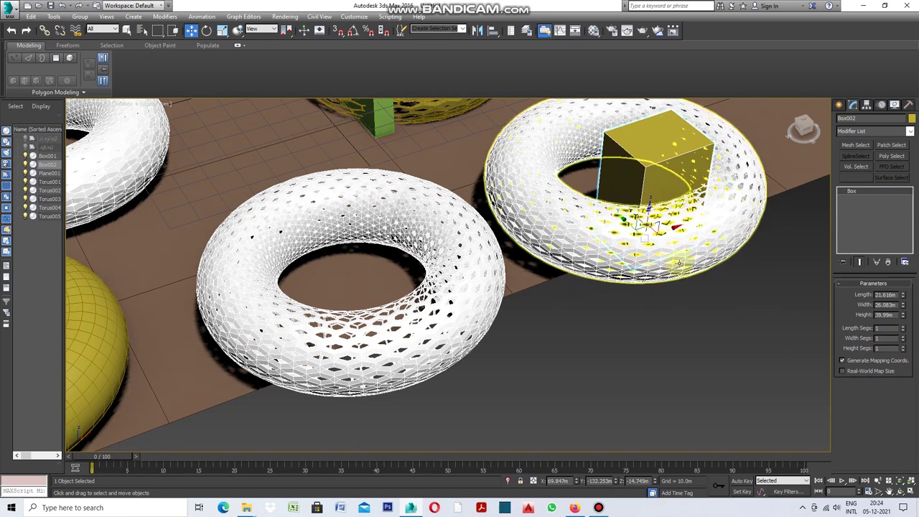
{"action": "left_click", "coordinate": [697, 257]}
{"action": "left_click", "coordinate": [697, 257]}
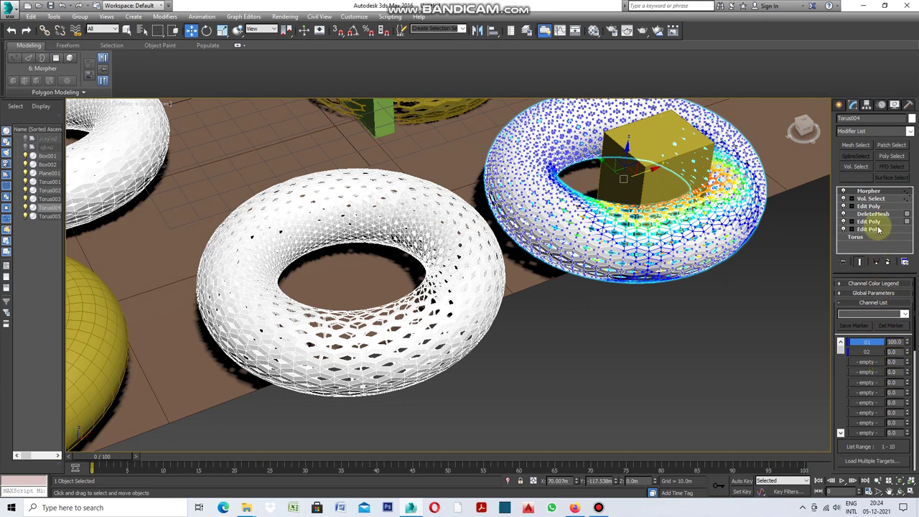
Enable Invert in Torus004's Vol. Select settings.
{"action": "left_click", "coordinate": [879, 199]}
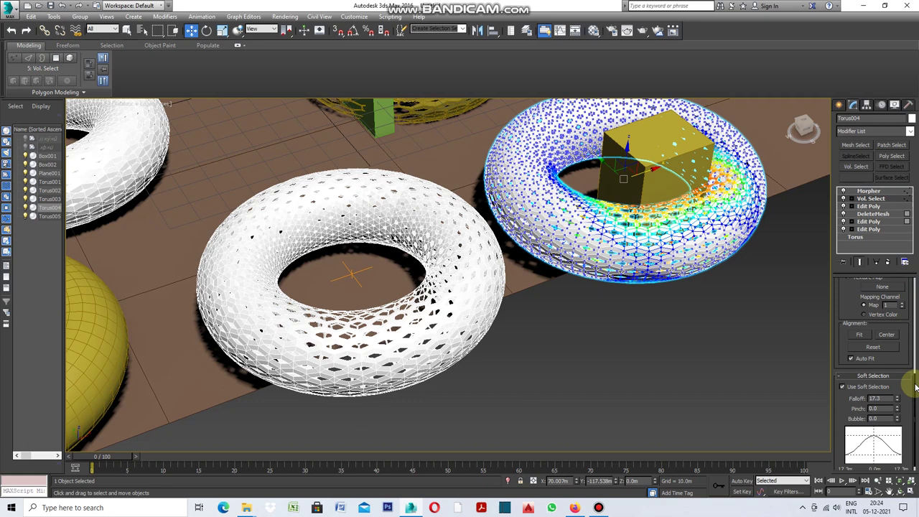
{"action": "left_click_drag", "start_coordinate": [915, 387], "coordinate": [913, 291]}
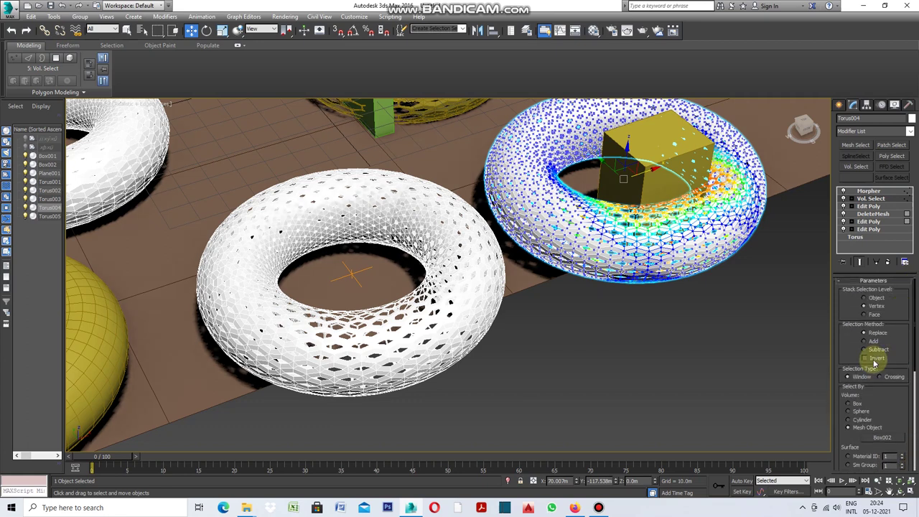
{"action": "left_click", "coordinate": [864, 358]}
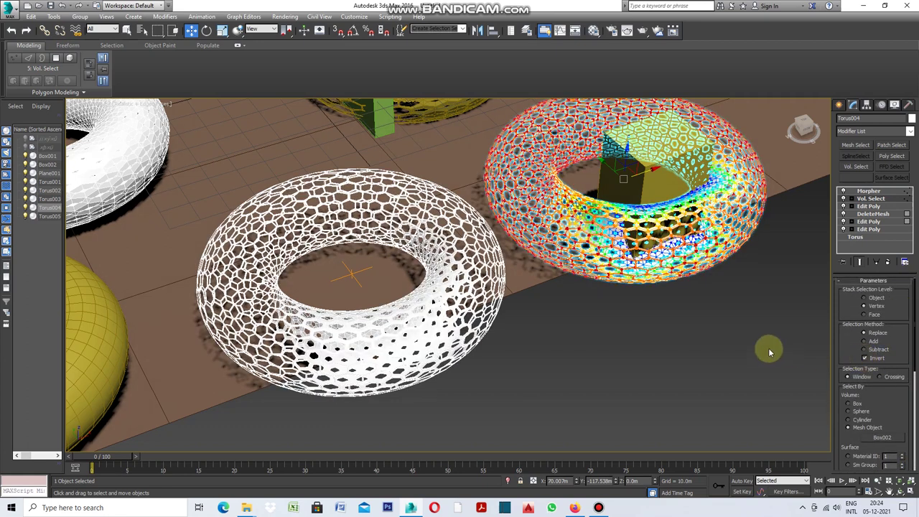
{"action": "left_click", "coordinate": [735, 332]}
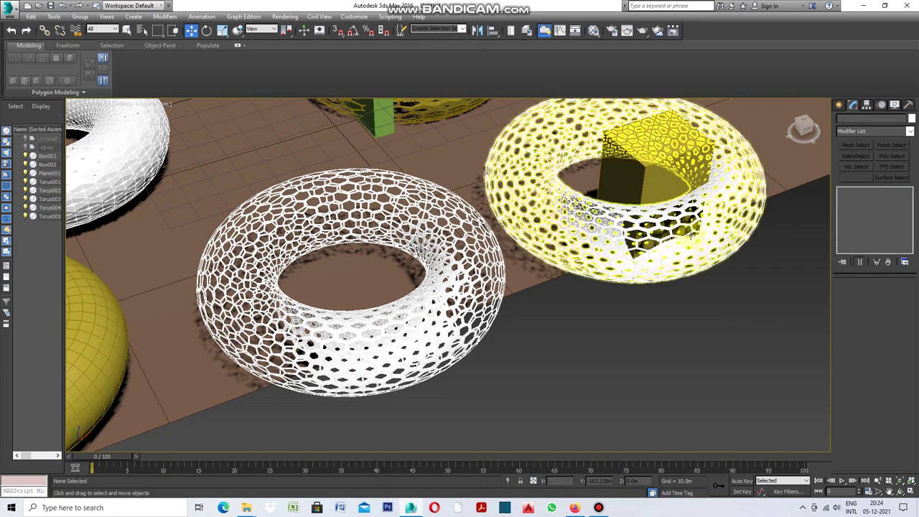
Test the inverted effect by moving Box002 into the right torus's centre hole, then clear the selection.
{"action": "left_click", "coordinate": [635, 163]}
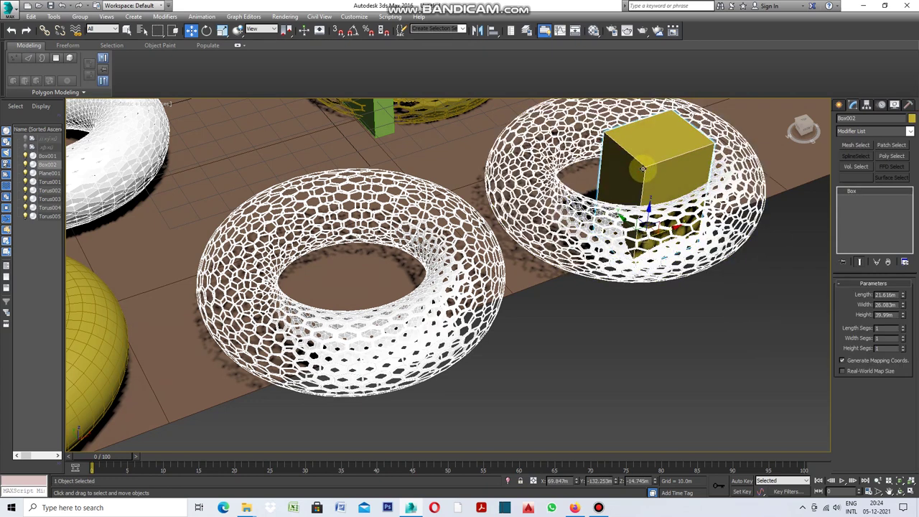
{"action": "left_click_drag", "start_coordinate": [669, 229], "coordinate": [548, 275]}
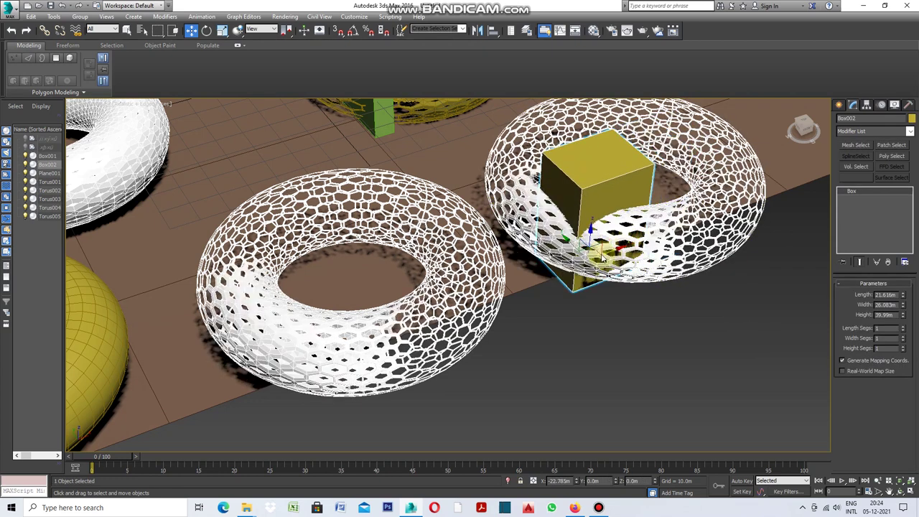
{"action": "mouse_move", "coordinate": [548, 275]}
{"action": "left_mouse_down"}
{"action": "mouse_move", "coordinate": [776, 205]}
{"action": "mouse_move", "coordinate": [625, 297]}
{"action": "mouse_move", "coordinate": [769, 263]}
{"action": "left_mouse_up"}
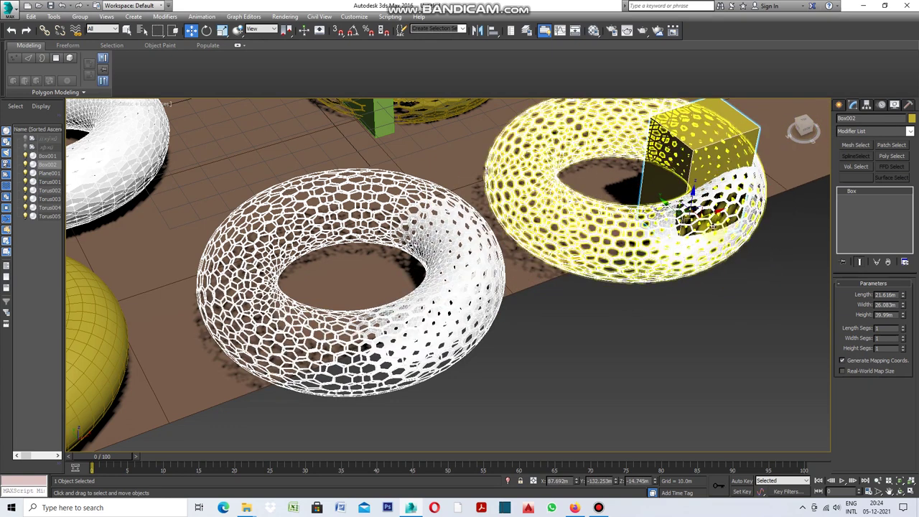
{"action": "left_click_drag", "start_coordinate": [692, 208], "coordinate": [695, 215]}
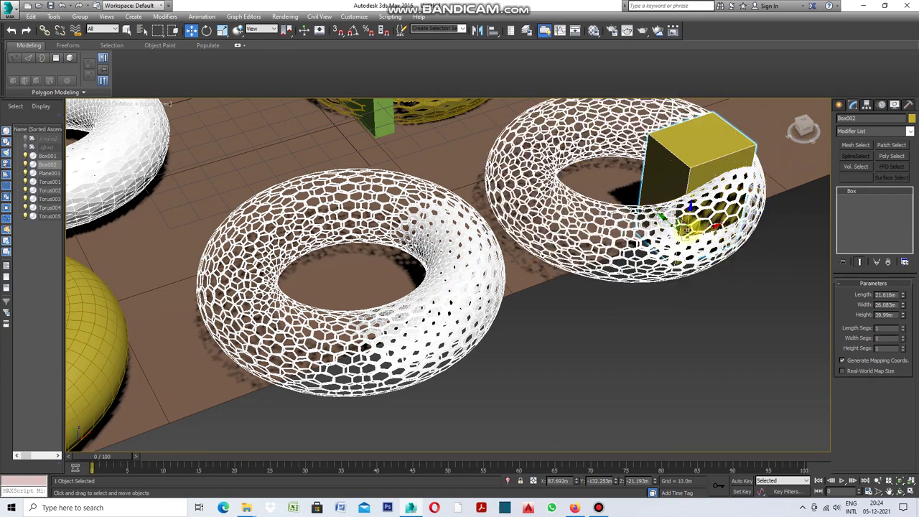
{"action": "mouse_move", "coordinate": [682, 237]}
{"action": "left_mouse_down"}
{"action": "mouse_move", "coordinate": [634, 170]}
{"action": "mouse_move", "coordinate": [619, 166]}
{"action": "mouse_move", "coordinate": [728, 236]}
{"action": "mouse_move", "coordinate": [584, 298]}
{"action": "mouse_move", "coordinate": [564, 194]}
{"action": "mouse_move", "coordinate": [664, 197]}
{"action": "mouse_move", "coordinate": [715, 241]}
{"action": "mouse_move", "coordinate": [617, 324]}
{"action": "mouse_move", "coordinate": [536, 200]}
{"action": "mouse_move", "coordinate": [726, 236]}
{"action": "mouse_move", "coordinate": [615, 309]}
{"action": "mouse_move", "coordinate": [575, 201]}
{"action": "mouse_move", "coordinate": [667, 172]}
{"action": "mouse_move", "coordinate": [615, 282]}
{"action": "mouse_move", "coordinate": [567, 186]}
{"action": "mouse_move", "coordinate": [707, 216]}
{"action": "mouse_move", "coordinate": [700, 260]}
{"action": "left_mouse_up"}
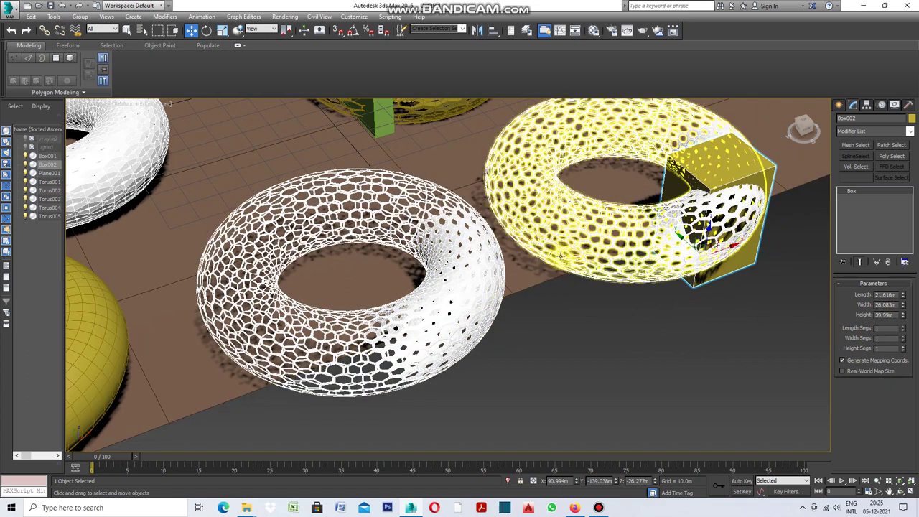
{"action": "left_click", "coordinate": [580, 242]}
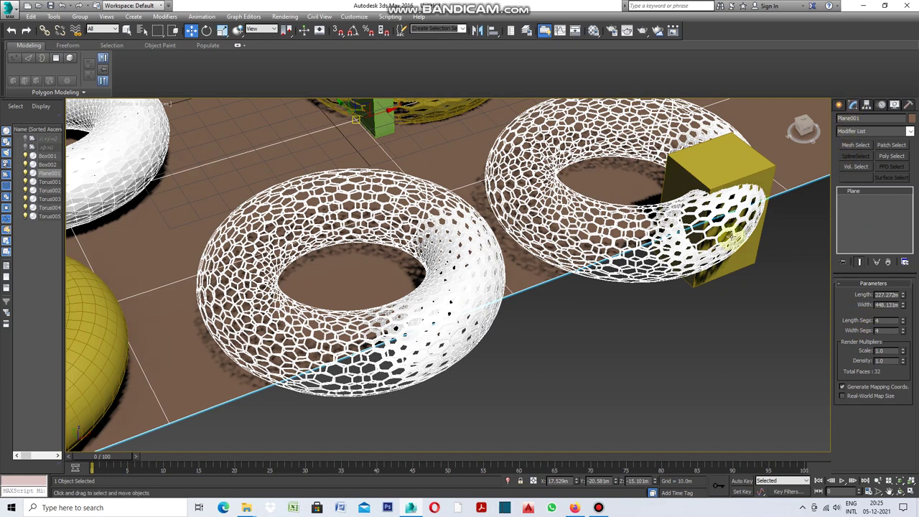
{"action": "left_click", "coordinate": [655, 280]}
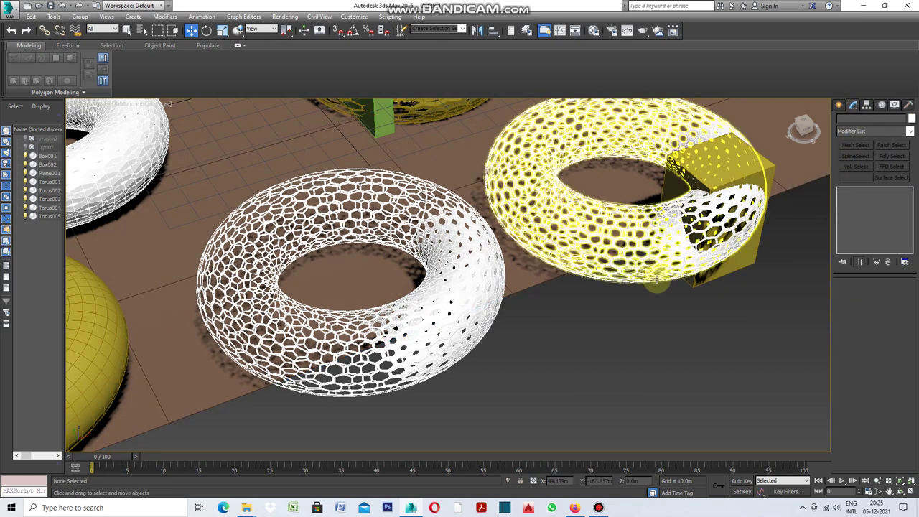
Uncheck Invert in Torus004's Vol. Select and shift Box002 to the torus's left side.
{"action": "left_click", "coordinate": [655, 276]}
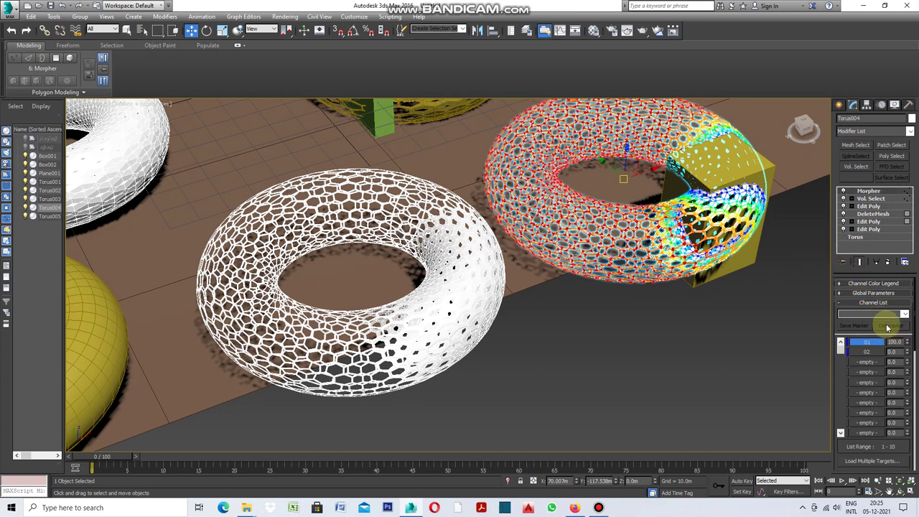
{"action": "left_click", "coordinate": [877, 199]}
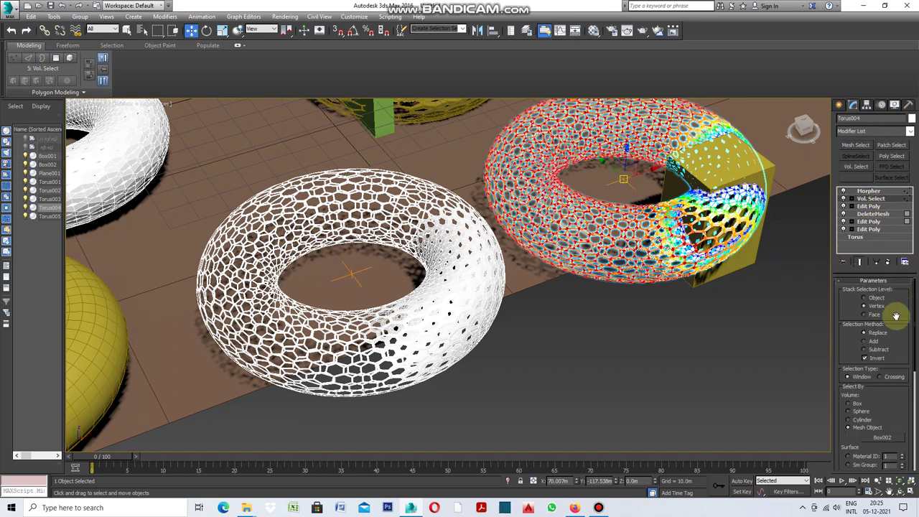
{"action": "left_click", "coordinate": [865, 358]}
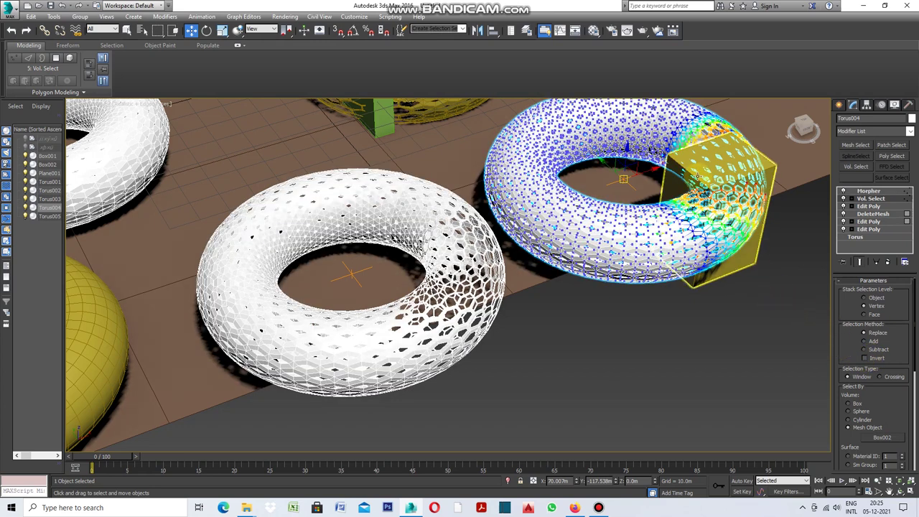
{"action": "mouse_move", "coordinate": [697, 176]}
{"action": "left_mouse_down"}
{"action": "mouse_move", "coordinate": [553, 122]}
{"action": "mouse_move", "coordinate": [561, 185]}
{"action": "mouse_move", "coordinate": [587, 214]}
{"action": "mouse_move", "coordinate": [514, 138]}
{"action": "mouse_move", "coordinate": [567, 125]}
{"action": "mouse_move", "coordinate": [694, 148]}
{"action": "mouse_move", "coordinate": [632, 213]}
{"action": "mouse_move", "coordinate": [578, 147]}
{"action": "mouse_move", "coordinate": [589, 93]}
{"action": "mouse_move", "coordinate": [710, 118]}
{"action": "mouse_move", "coordinate": [679, 201]}
{"action": "mouse_move", "coordinate": [559, 144]}
{"action": "mouse_move", "coordinate": [618, 80]}
{"action": "mouse_move", "coordinate": [739, 129]}
{"action": "mouse_move", "coordinate": [679, 200]}
{"action": "mouse_move", "coordinate": [597, 171]}
{"action": "mouse_move", "coordinate": [589, 87]}
{"action": "mouse_move", "coordinate": [717, 127]}
{"action": "mouse_move", "coordinate": [661, 194]}
{"action": "mouse_move", "coordinate": [575, 169]}
{"action": "mouse_move", "coordinate": [562, 130]}
{"action": "mouse_move", "coordinate": [695, 95]}
{"action": "mouse_move", "coordinate": [714, 164]}
{"action": "mouse_move", "coordinate": [628, 214]}
{"action": "left_mouse_up"}
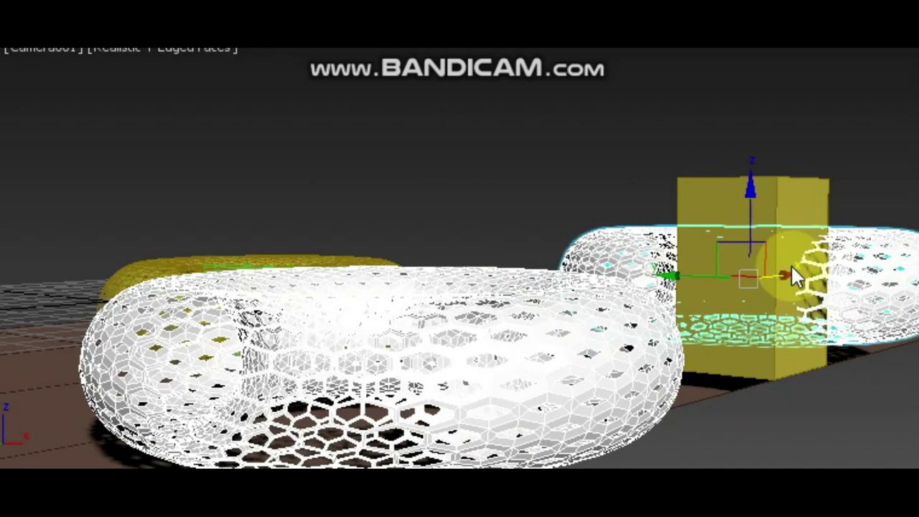
Slide Box002 left across the right torus to watch the holes change locally.
{"action": "mouse_move", "coordinate": [822, 262]}
{"action": "left_mouse_down"}
{"action": "mouse_move", "coordinate": [802, 266]}
{"action": "mouse_move", "coordinate": [850, 280]}
{"action": "mouse_move", "coordinate": [754, 307]}
{"action": "mouse_move", "coordinate": [800, 297]}
{"action": "mouse_move", "coordinate": [814, 305]}
{"action": "mouse_move", "coordinate": [673, 344]}
{"action": "mouse_move", "coordinate": [886, 296]}
{"action": "mouse_move", "coordinate": [779, 323]}
{"action": "mouse_move", "coordinate": [870, 297]}
{"action": "mouse_move", "coordinate": [790, 325]}
{"action": "mouse_move", "coordinate": [850, 311]}
{"action": "mouse_move", "coordinate": [803, 320]}
{"action": "left_mouse_up"}
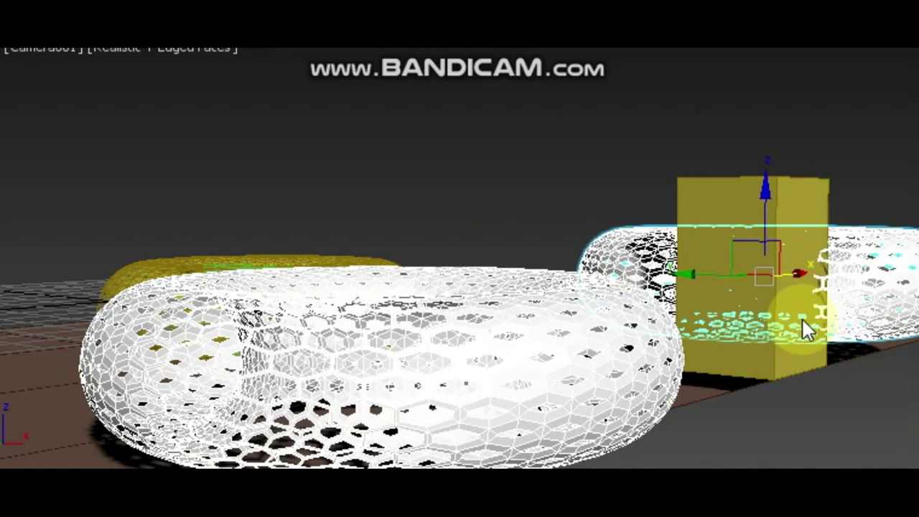